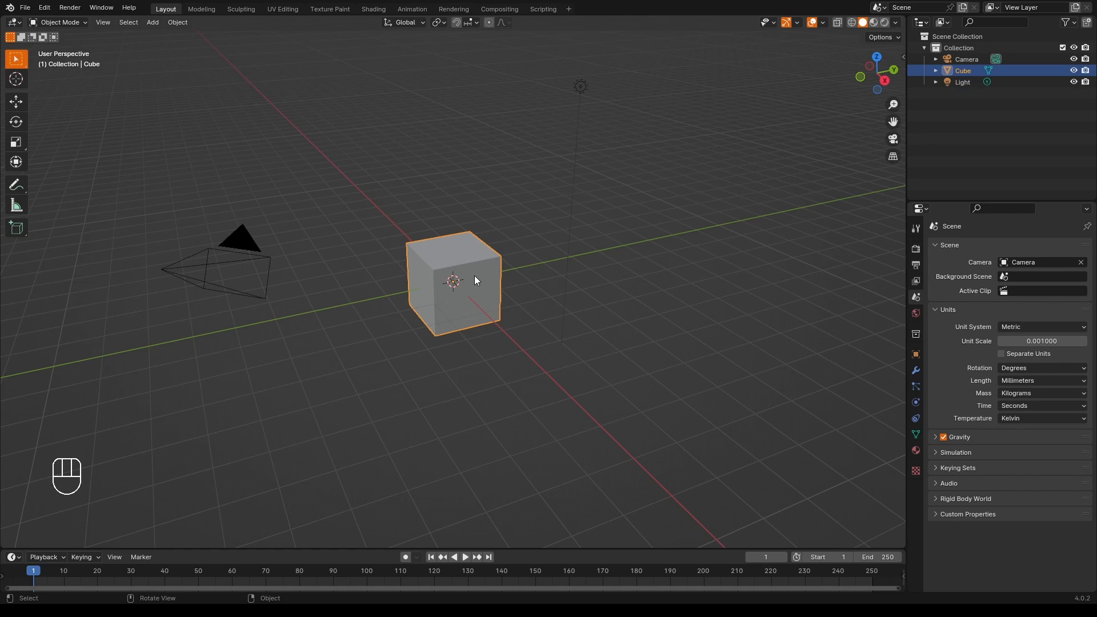
- Delete the default cube and add a mesh grid in its place
key("x")
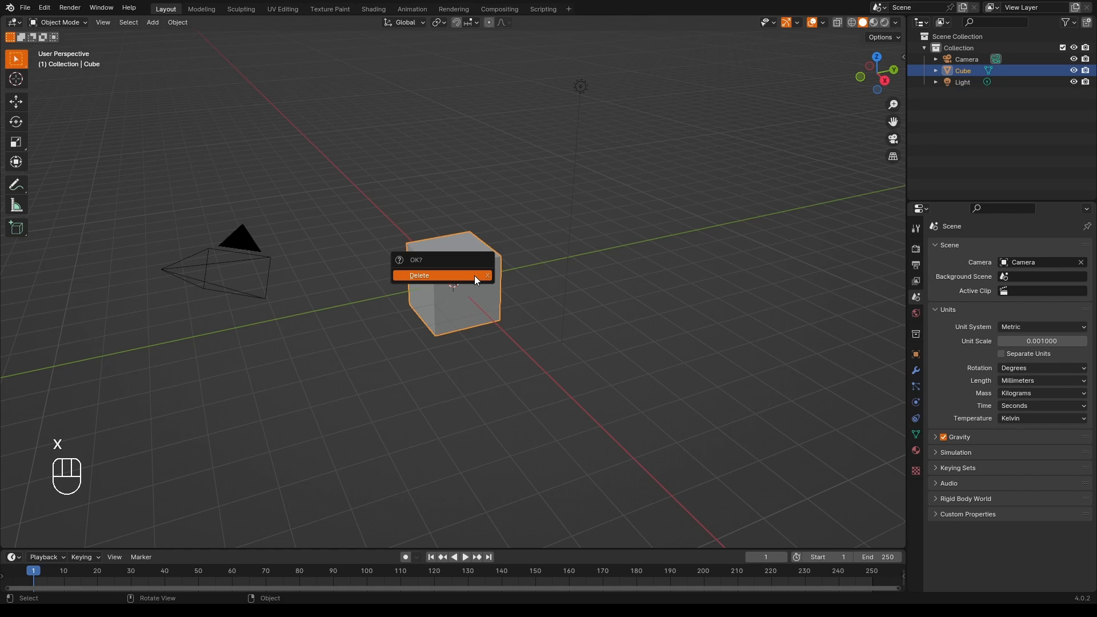
left_click(475, 275)
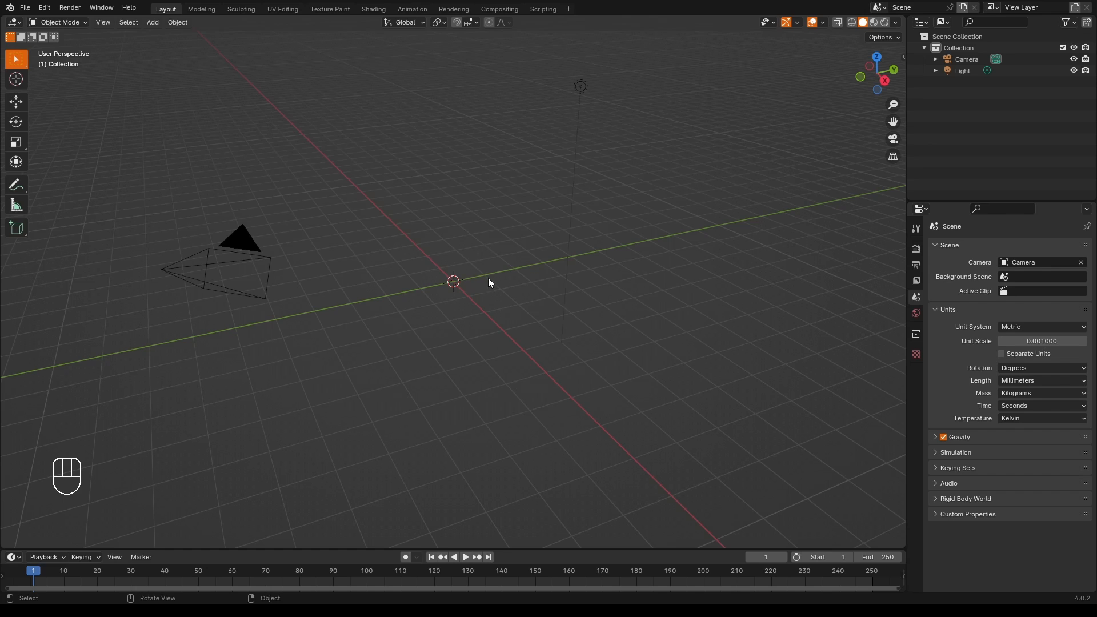
left_click(152, 23)
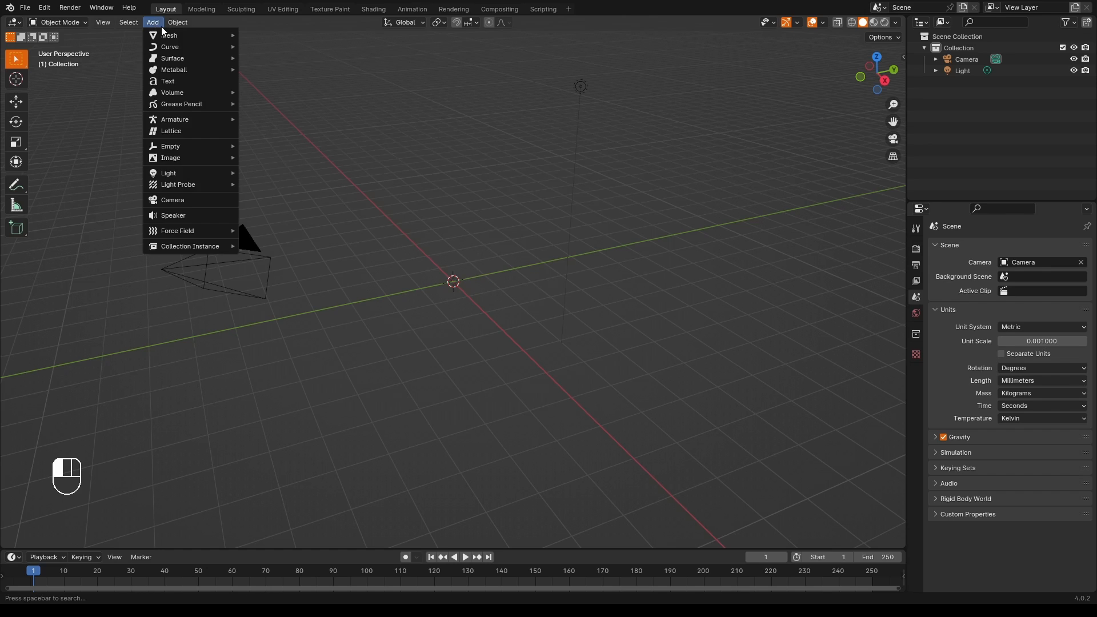
mouse_move(169, 34)
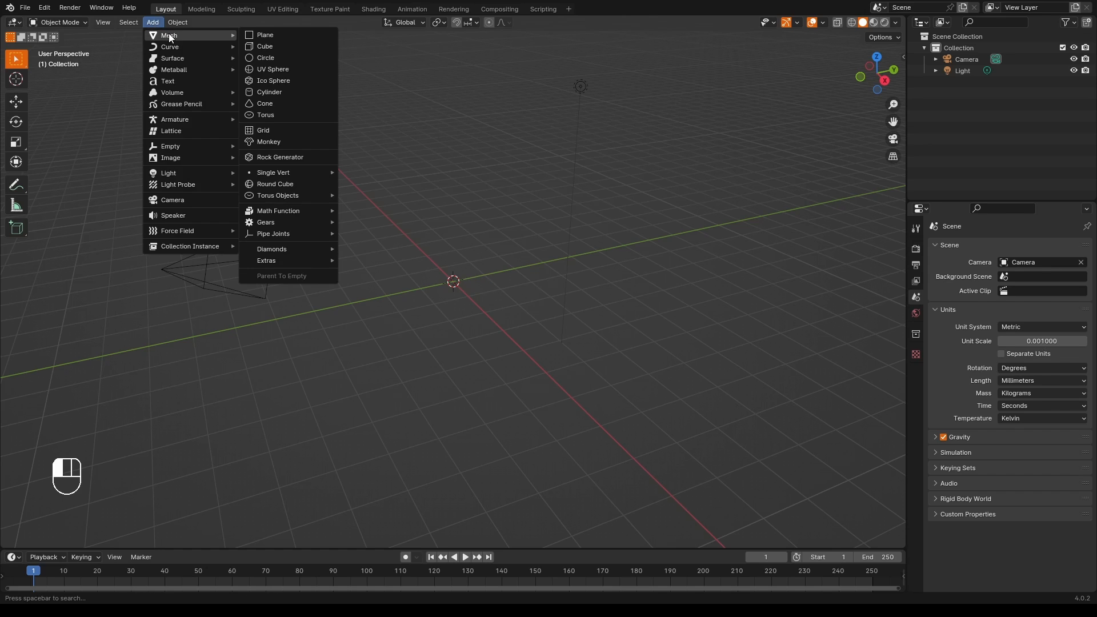
left_click(272, 132)
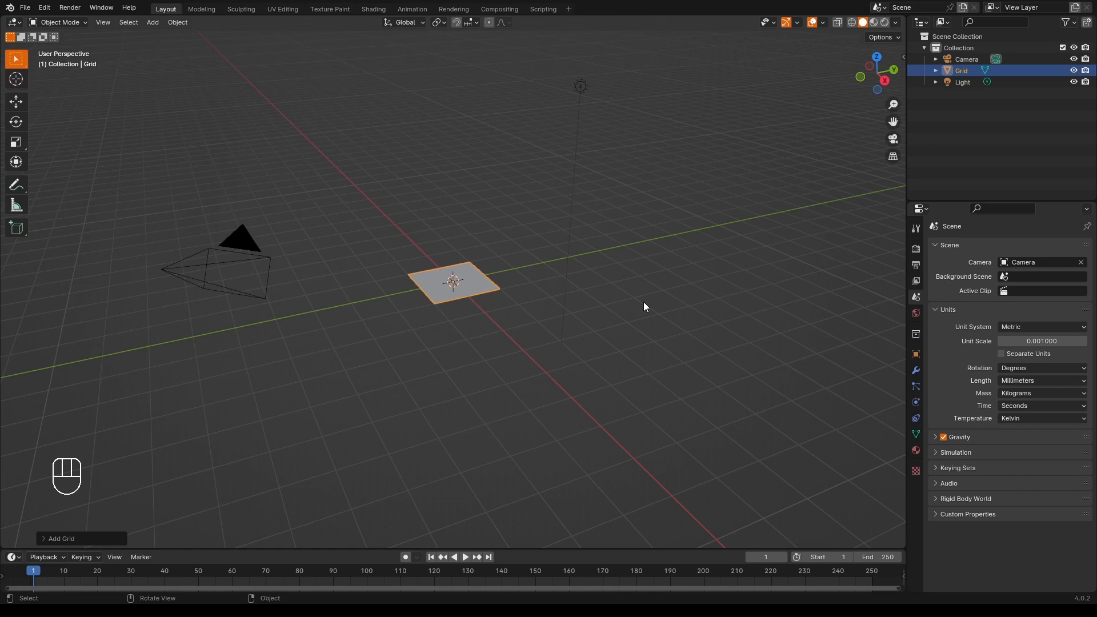
- Scale up the grid and set its X and Y dimensions to 200 mm
key("n")
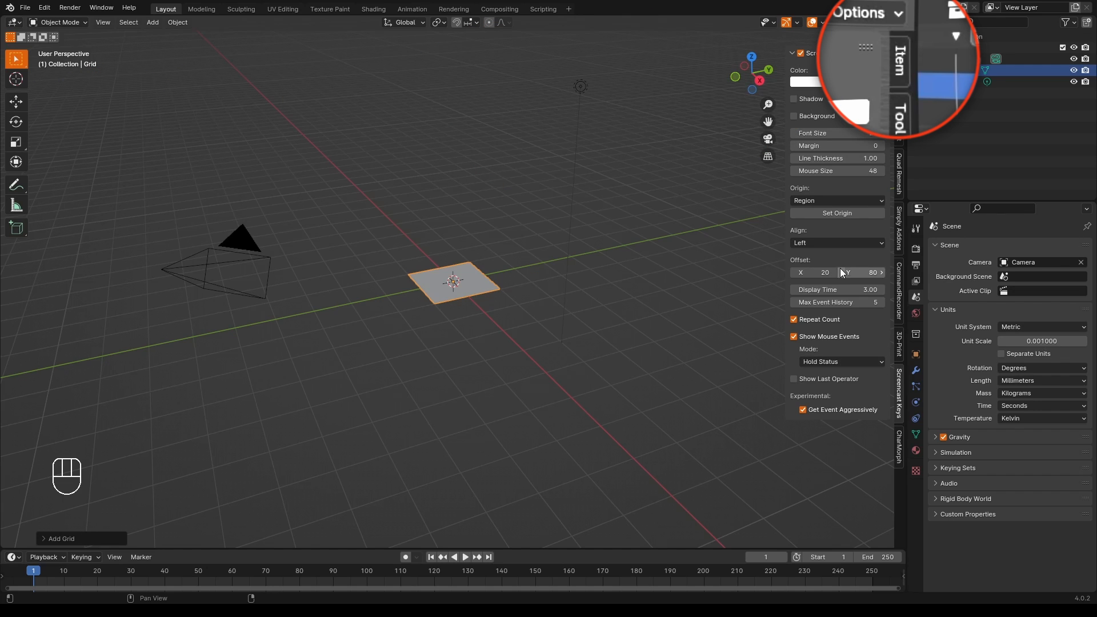
left_click(899, 62)
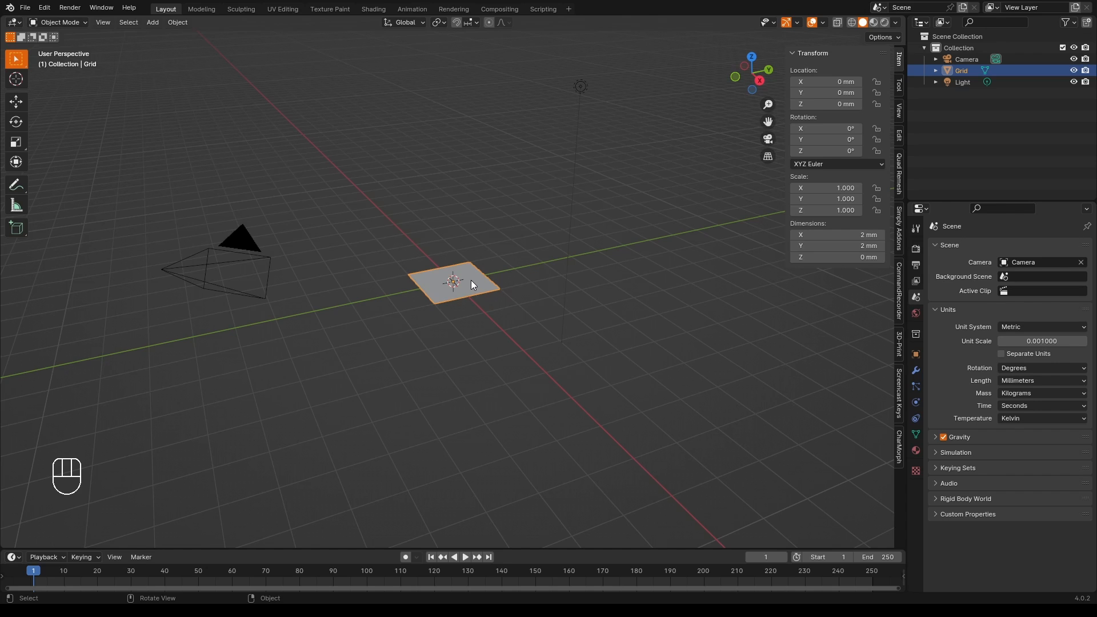
key("s")
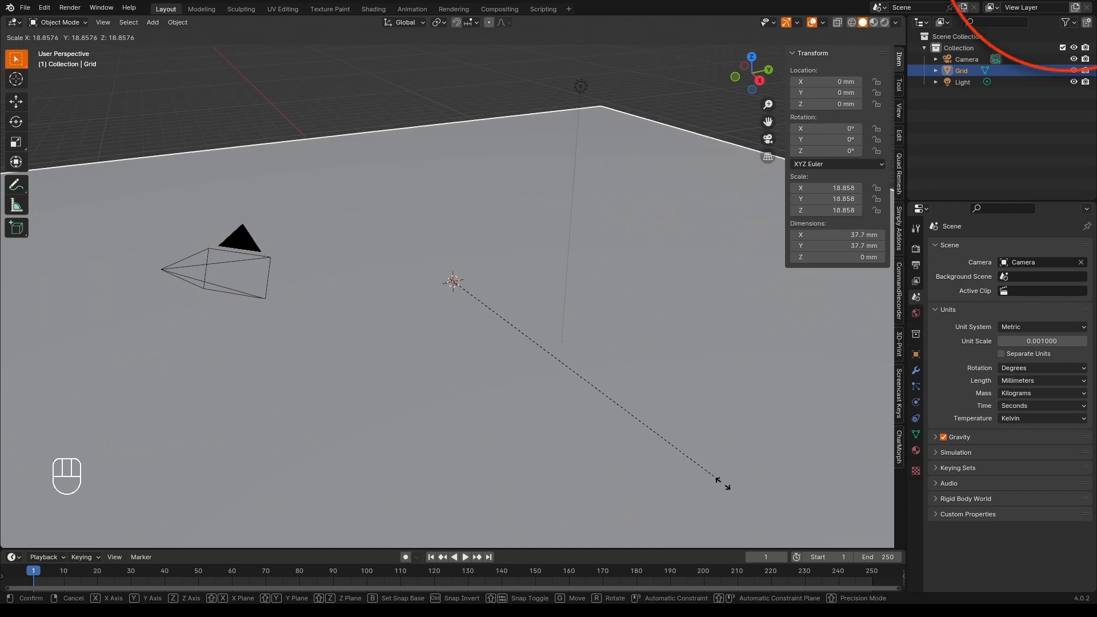
left_click(857, 539)
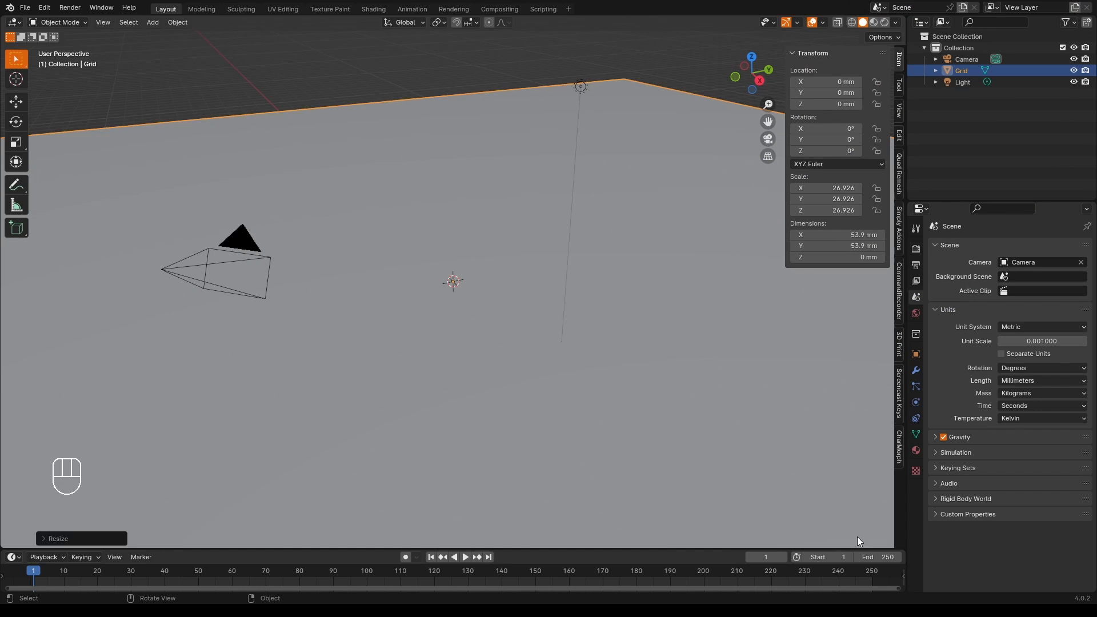
left_click_drag(821, 235, 821, 245)
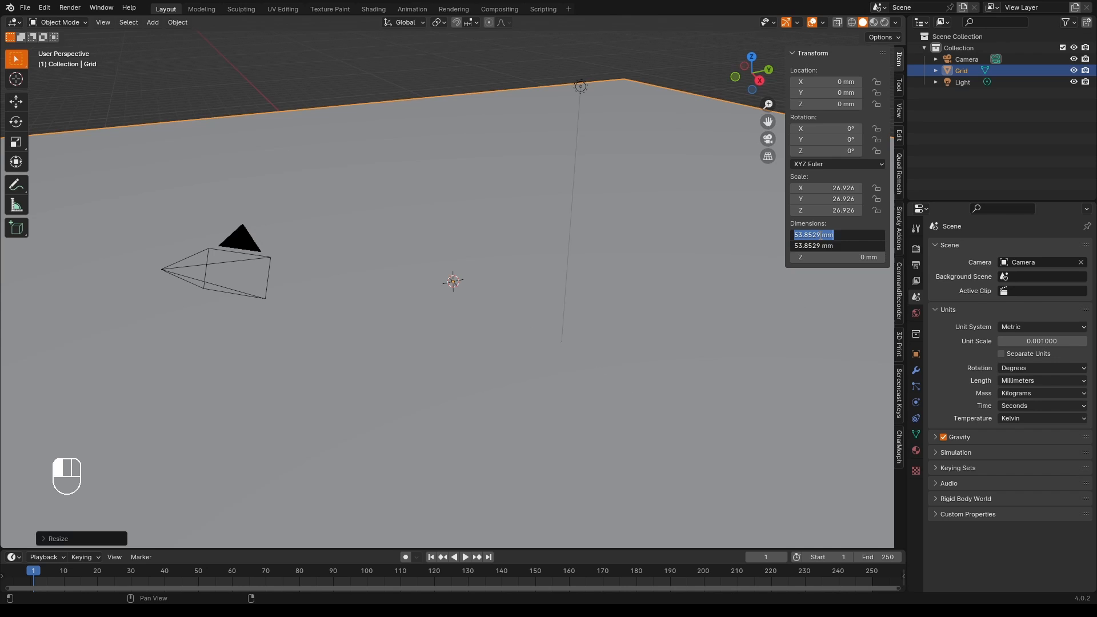
key("BackSpace")
type("200")
key("Return")
scroll(643, 313, "down", 10)
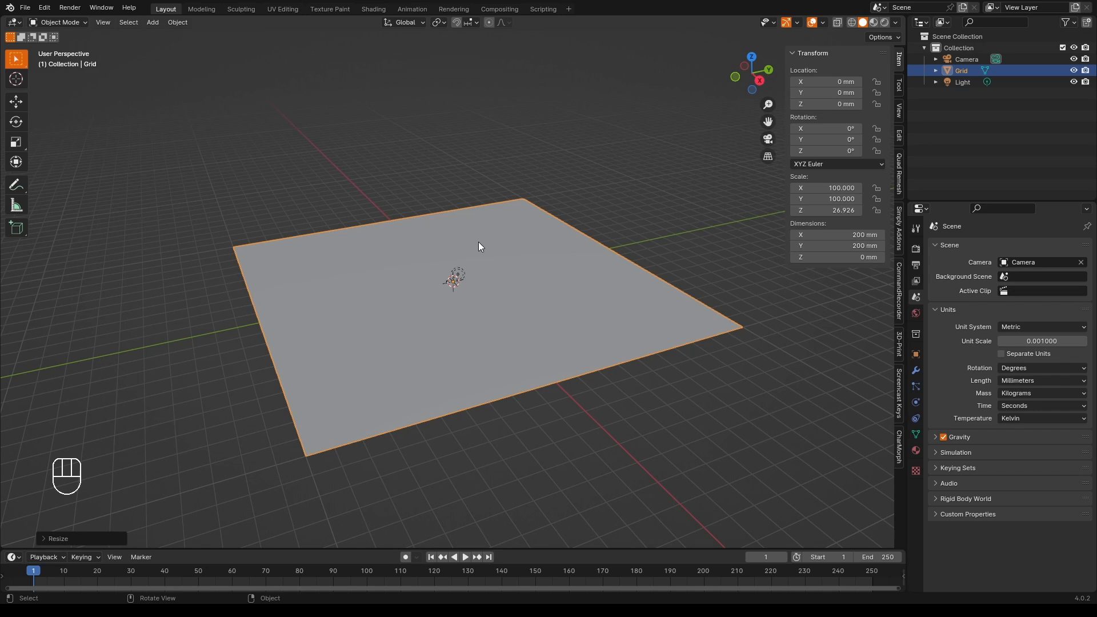
- Check the grid's mesh divisions in Edit Mode, then add a Subdivision Surface modifier to the grid in Object Mode
key("Tab")
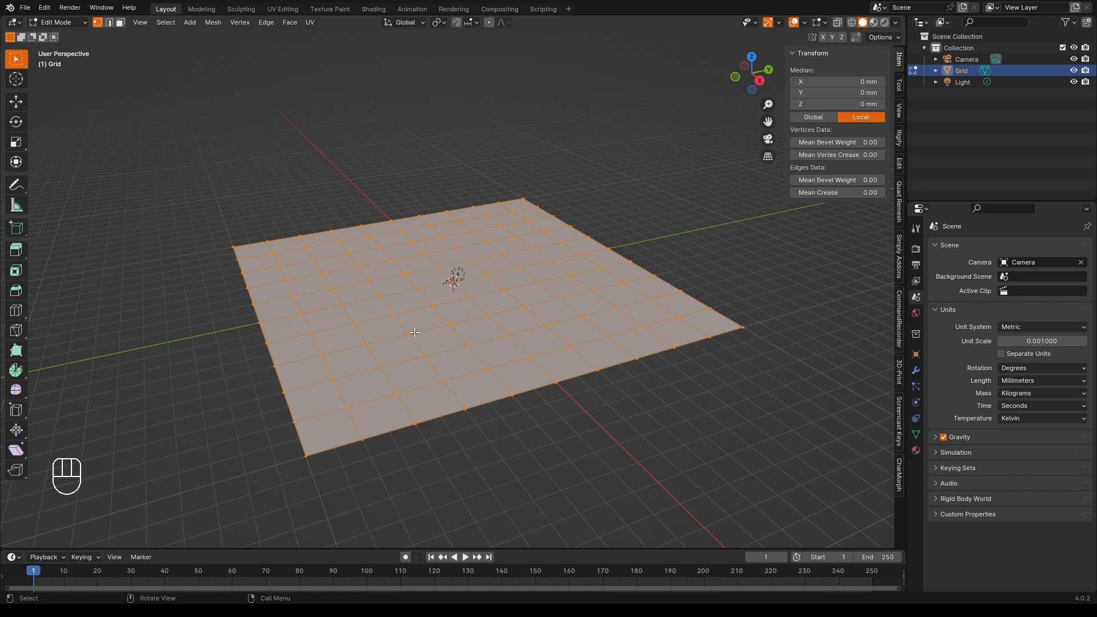
key("Tab")
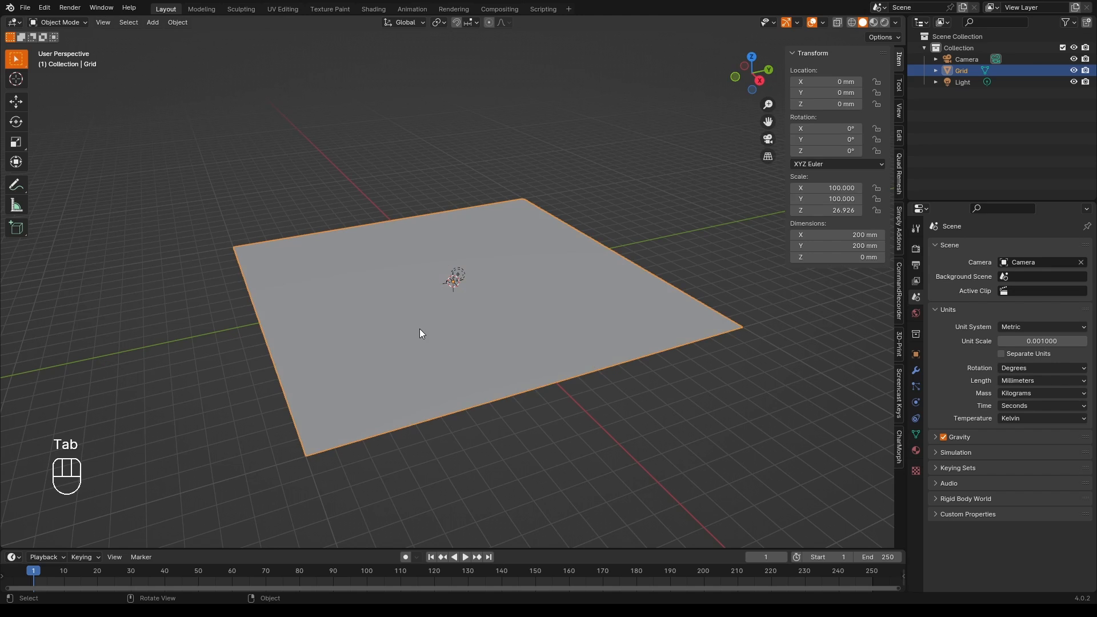
left_click(917, 373)
left_click(1019, 247)
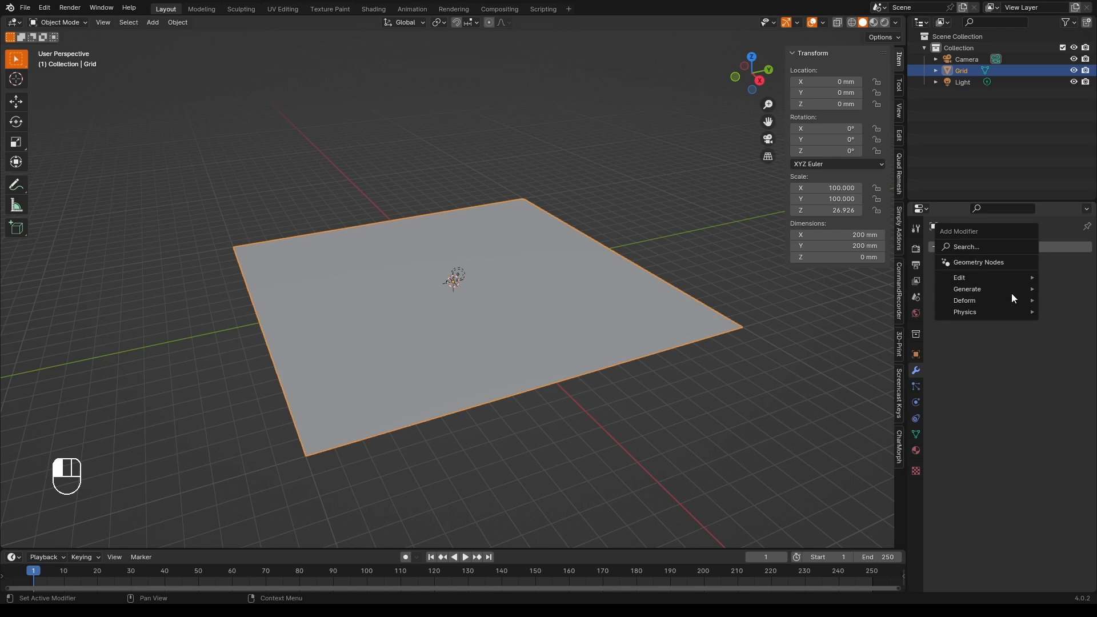
mouse_move(1012, 290)
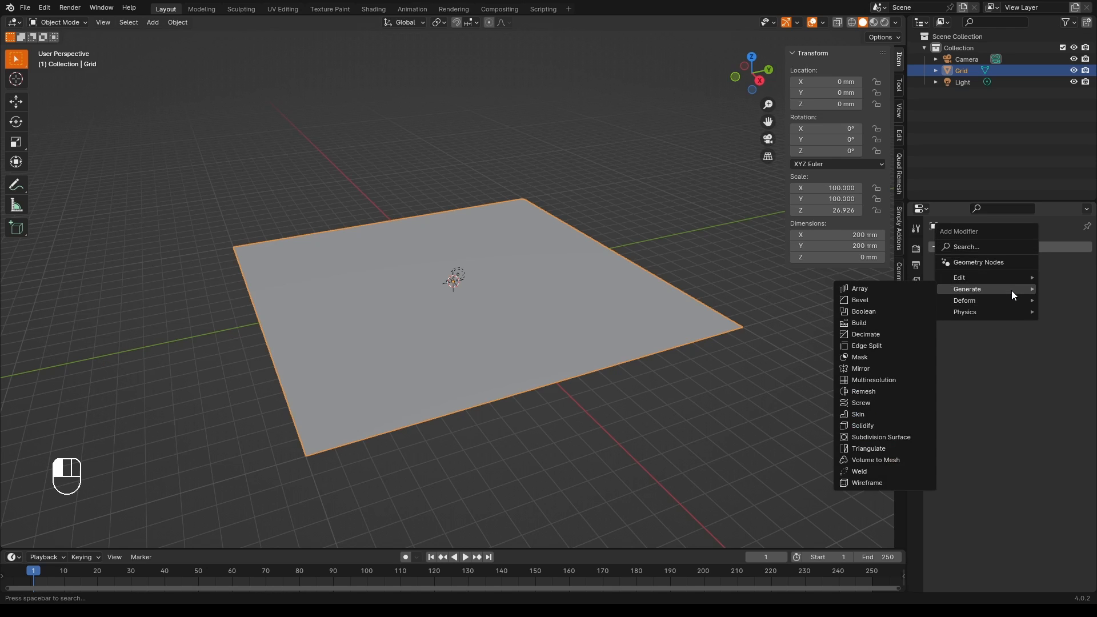
left_click(887, 439)
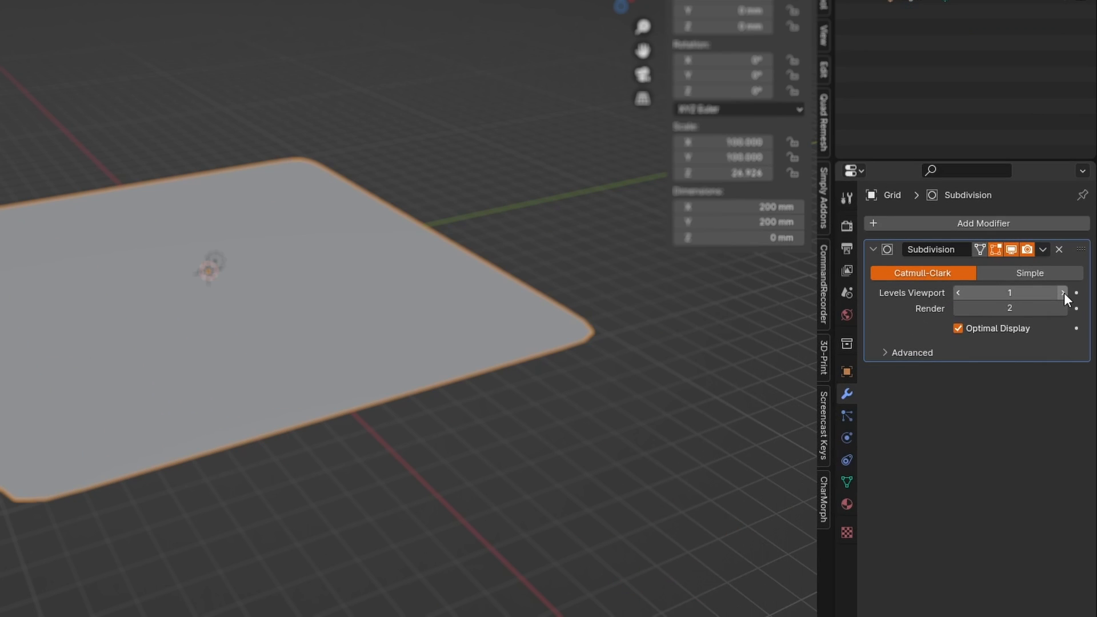
- Set the Subdivision modifier's viewport levels to 6 and its subdivision type to Simple
left_click(1064, 293)
left_click(1064, 292)
left_click(1064, 292)
left_click(1064, 293)
left_click(1064, 293)
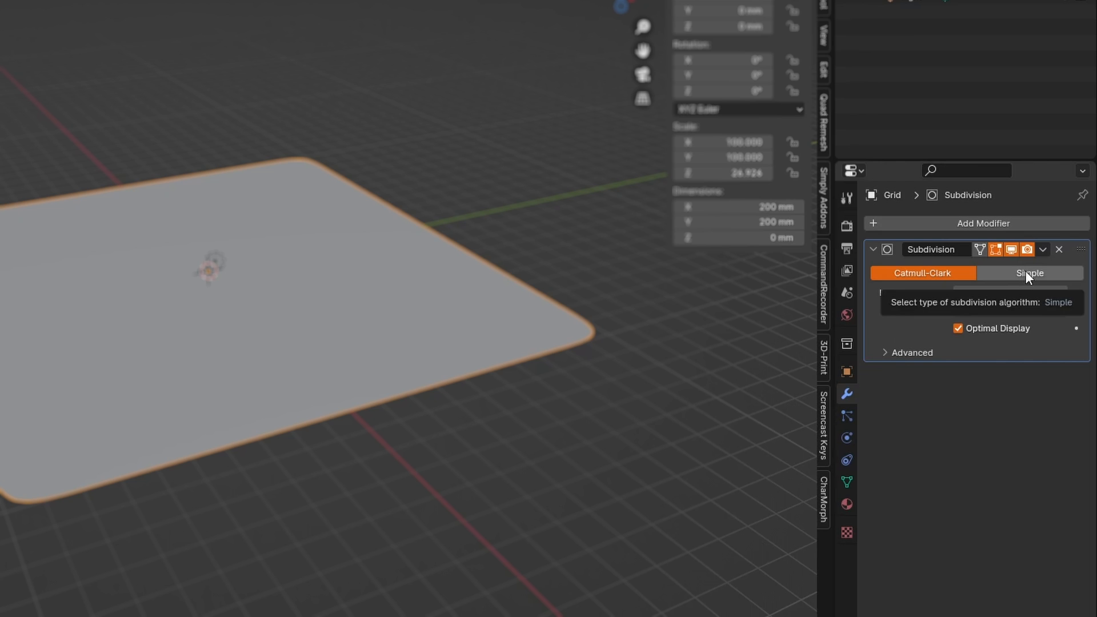
left_click(1026, 272)
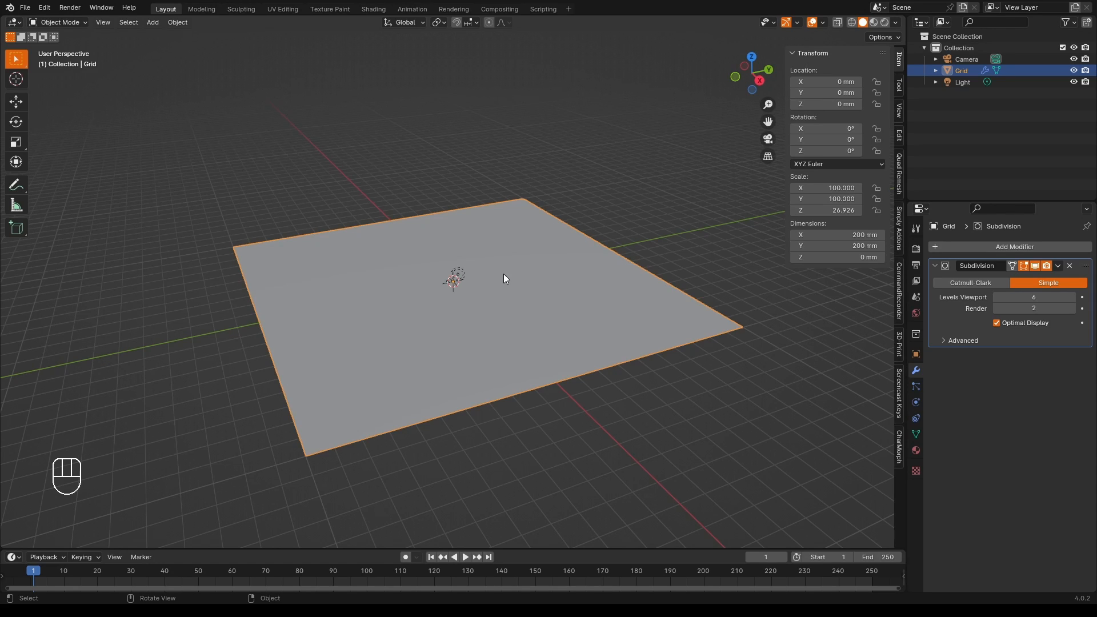
- Add a Displace modifier below the Subdivision modifier and create a new texture for it
left_click(1013, 246)
mouse_move(1013, 245)
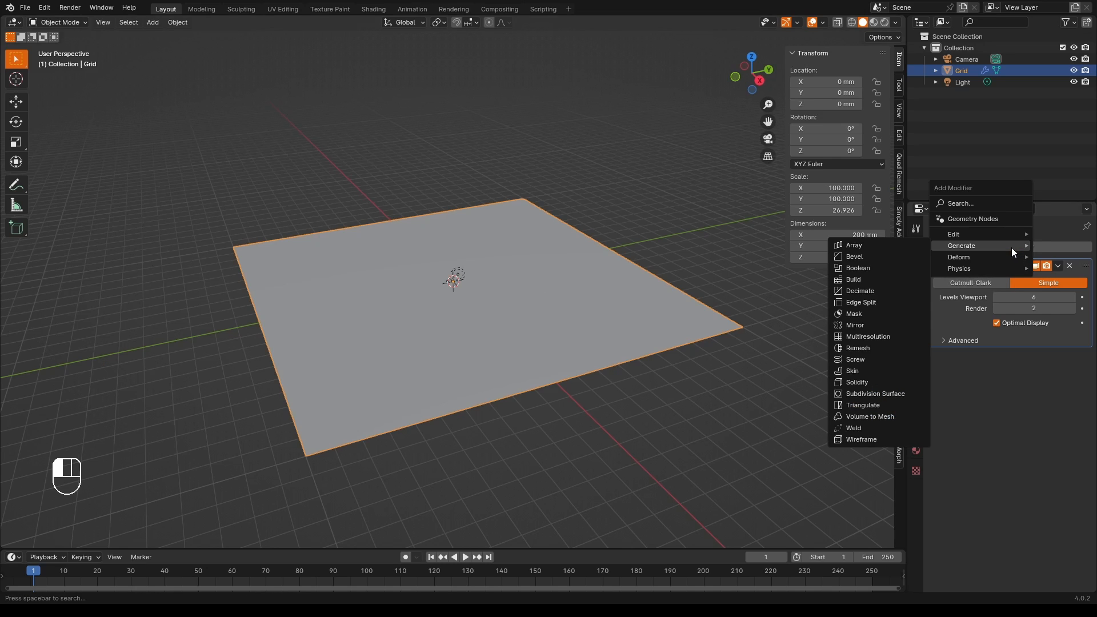
mouse_move(987, 260)
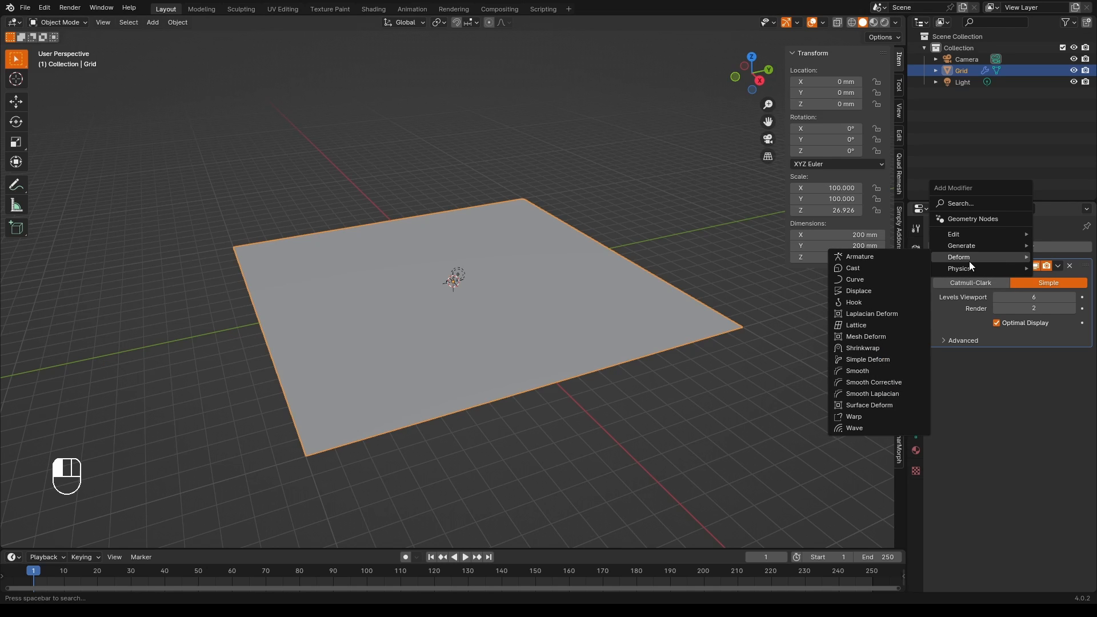
left_click(862, 290)
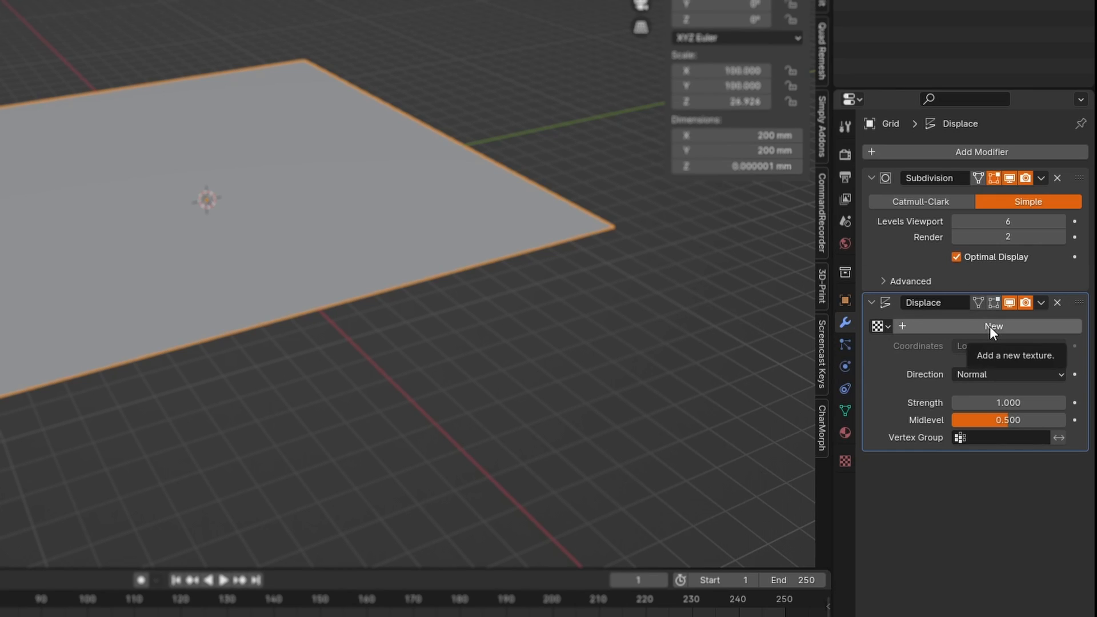
left_click(990, 327)
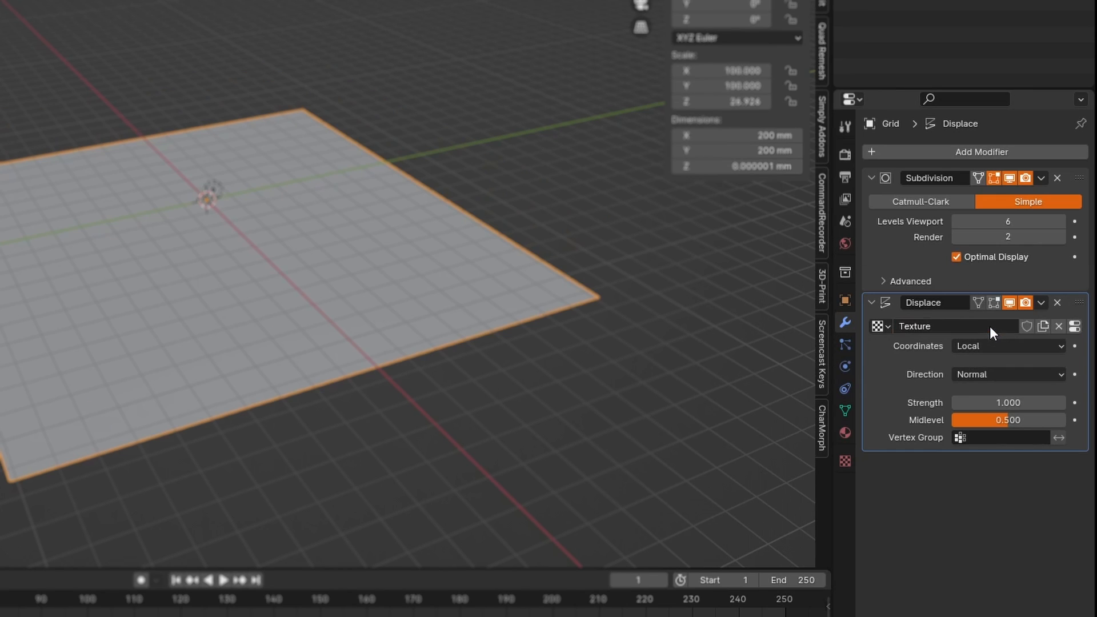
- Load dsc_1564.jpg from the Pictures folder as the displacement texture's image and set its source to Single Image
left_click(1077, 327)
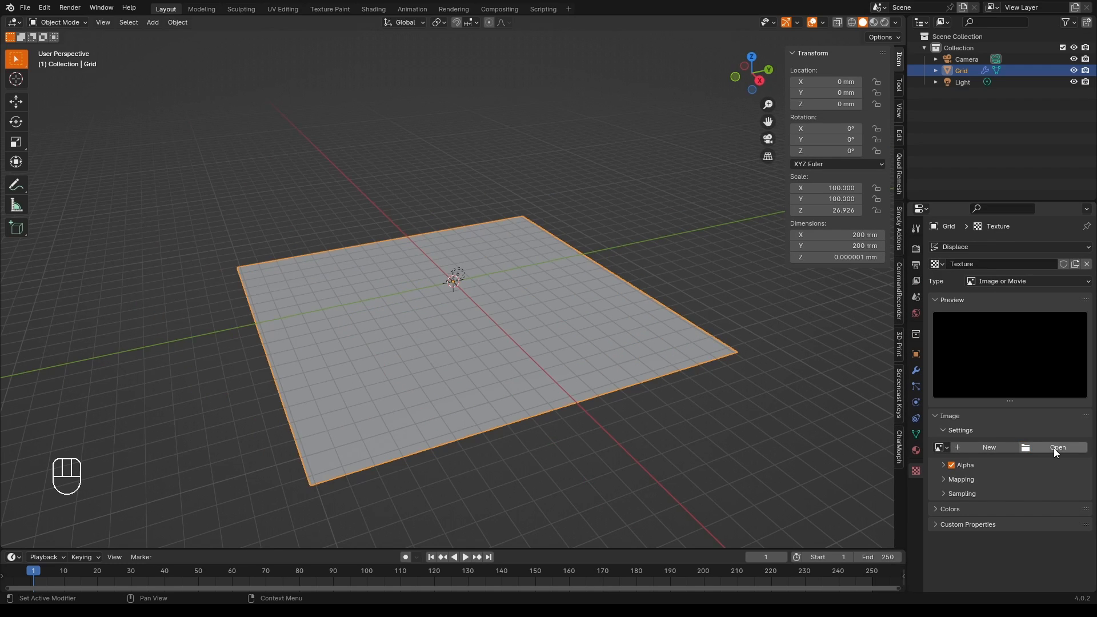
left_click(1054, 449)
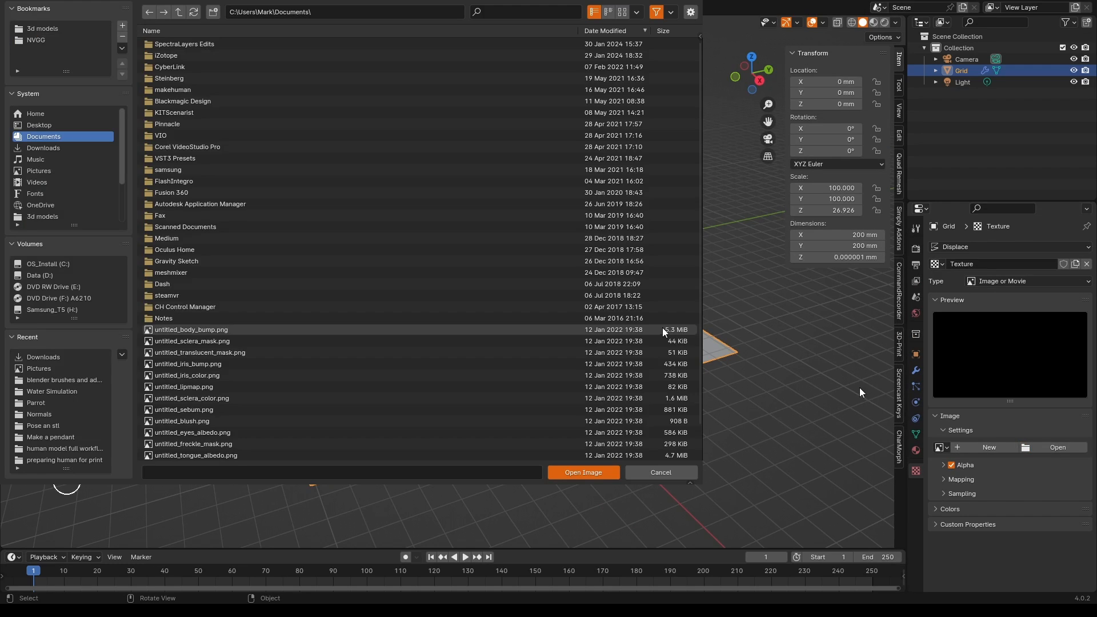
left_click(34, 171)
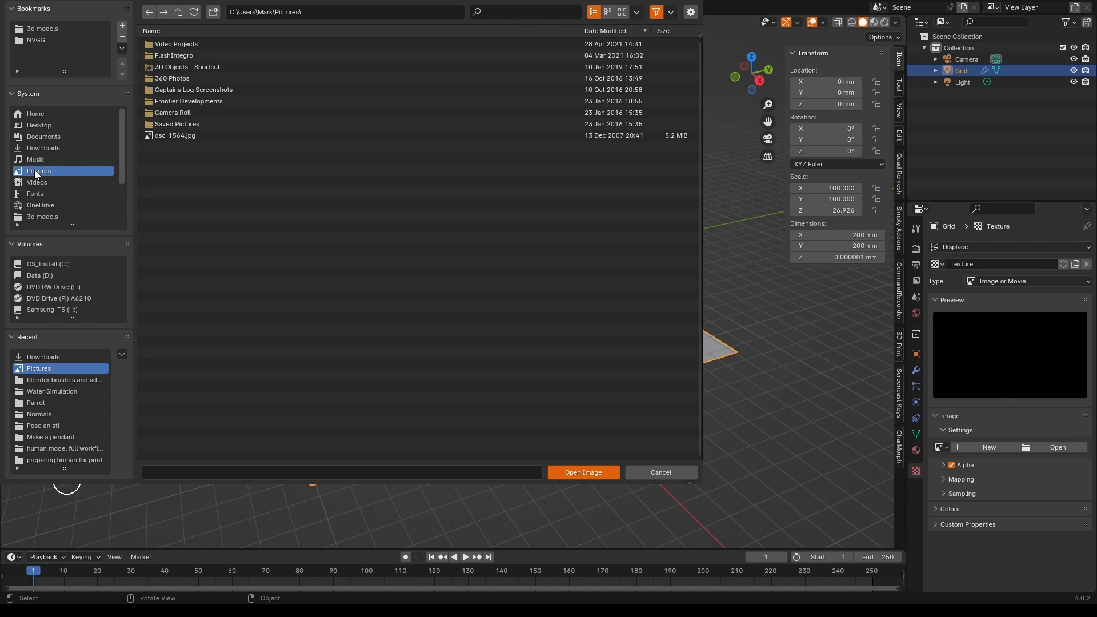
left_click(184, 136)
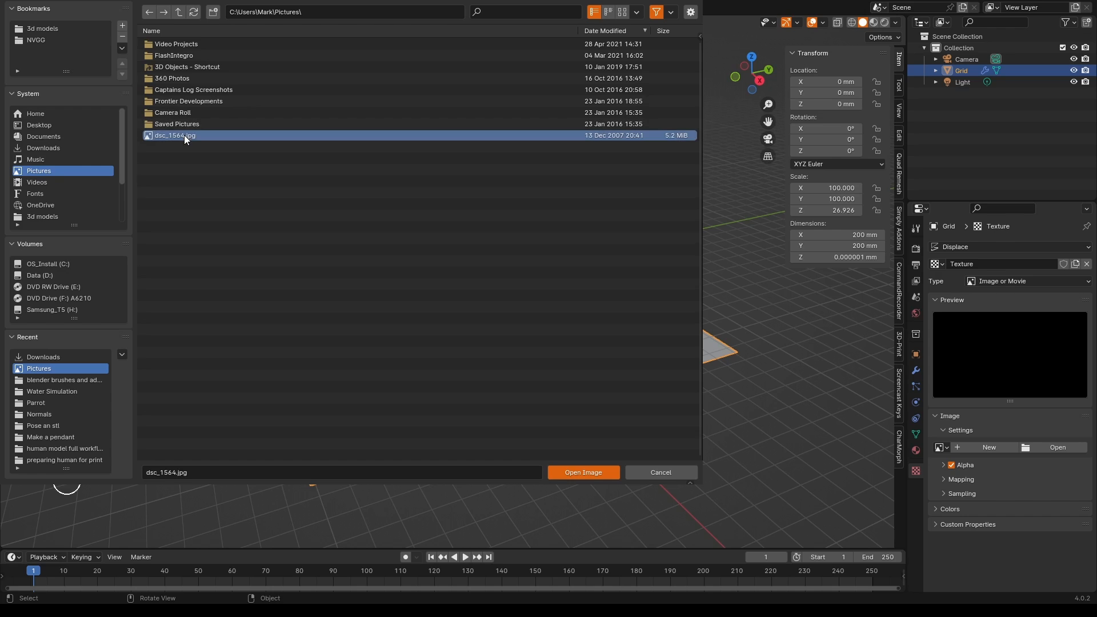
left_click(584, 472)
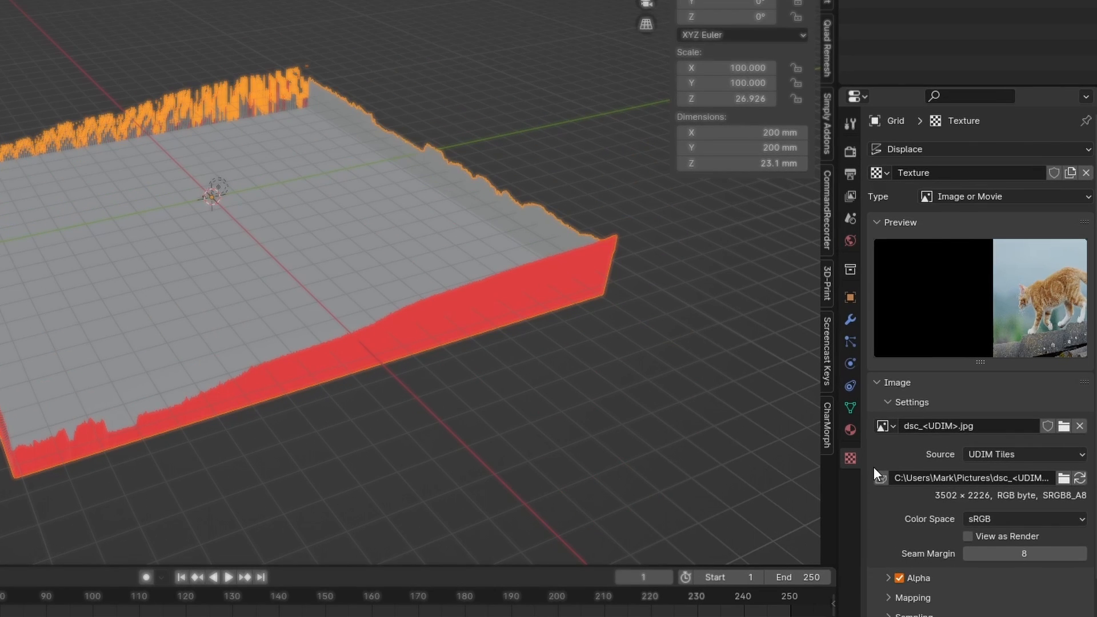
left_click(1018, 454)
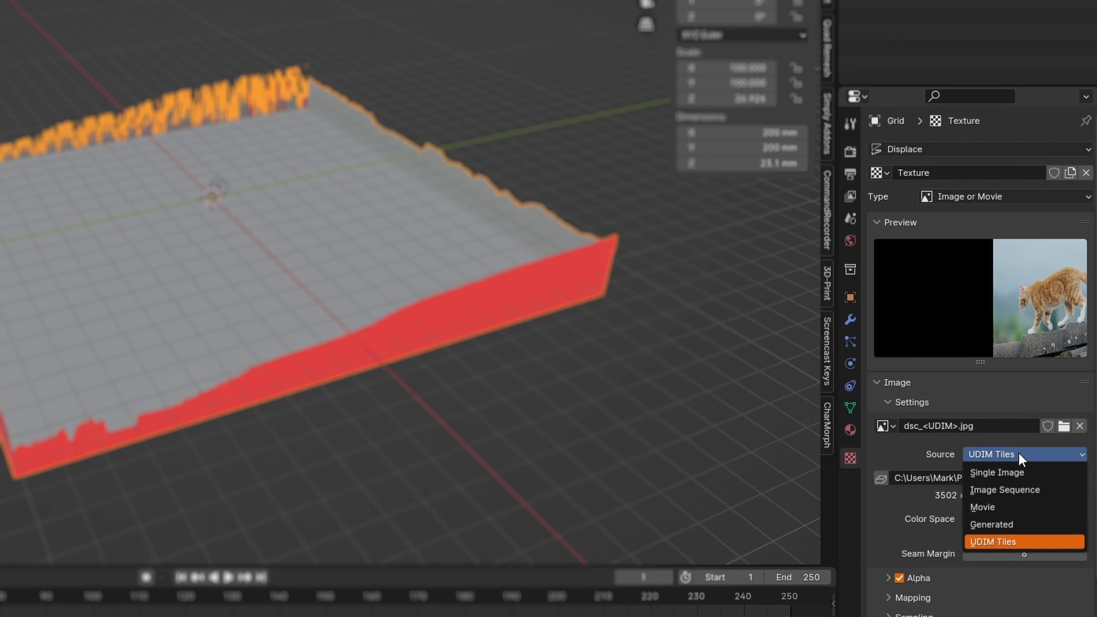
left_click(1011, 472)
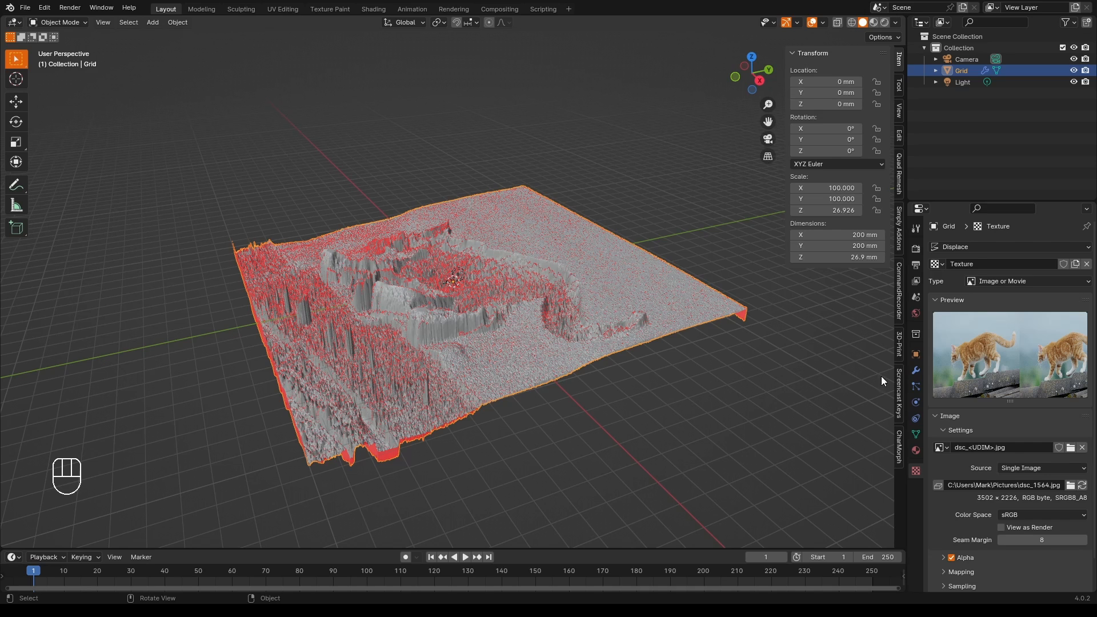
- Set the Displace modifier's texture coordinates to UV and view the cat relief from the front
left_click(916, 371)
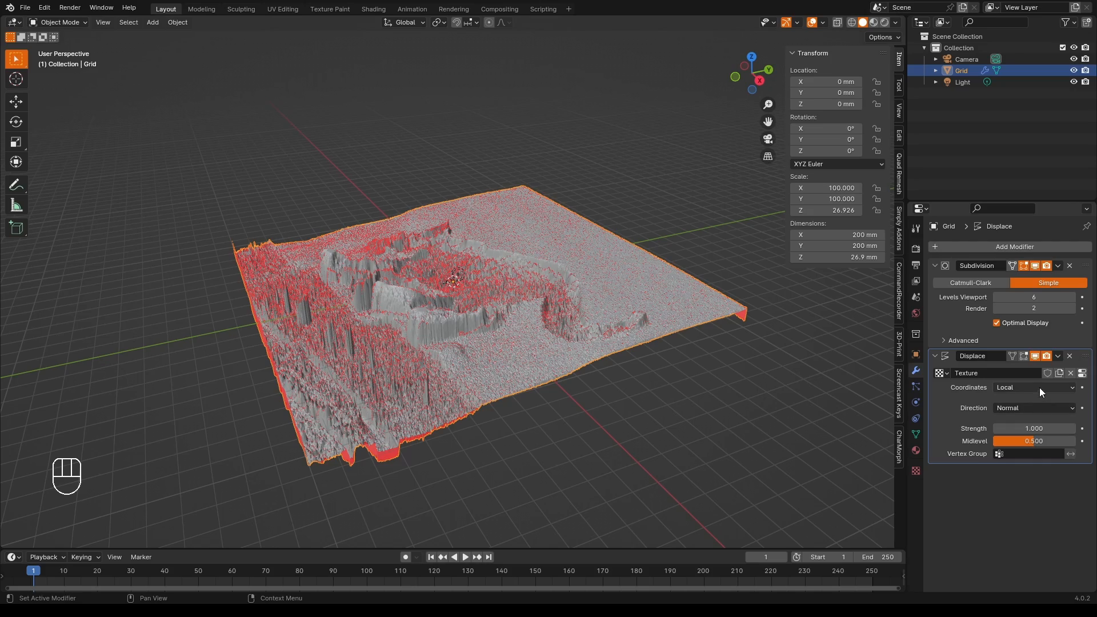
left_click(1040, 387)
left_click(1024, 438)
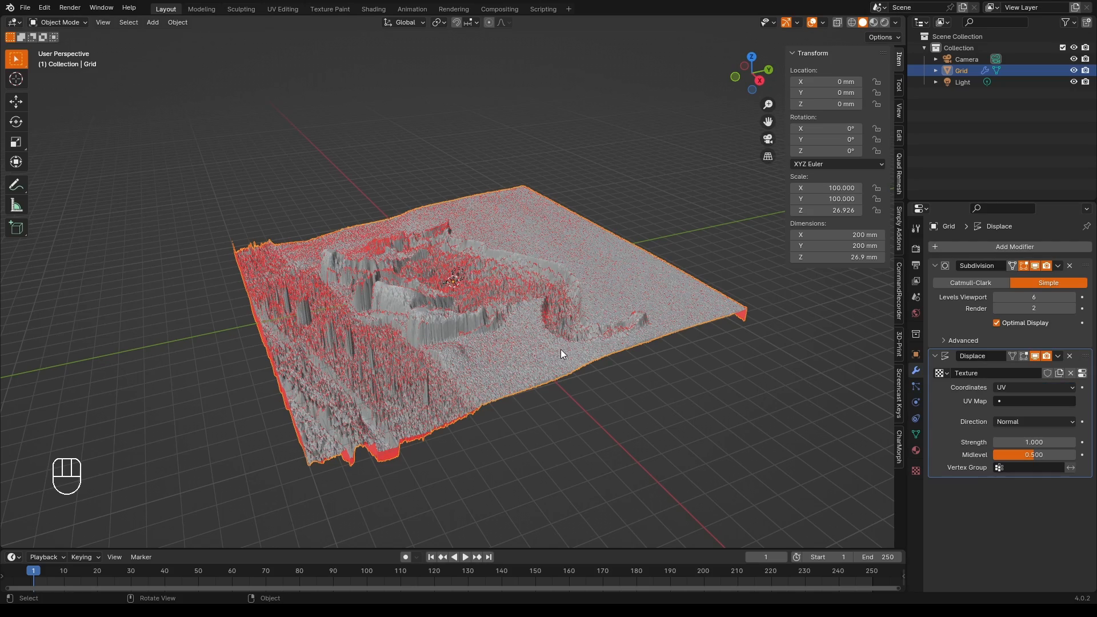
middle_click_drag(506, 341, 592, 359)
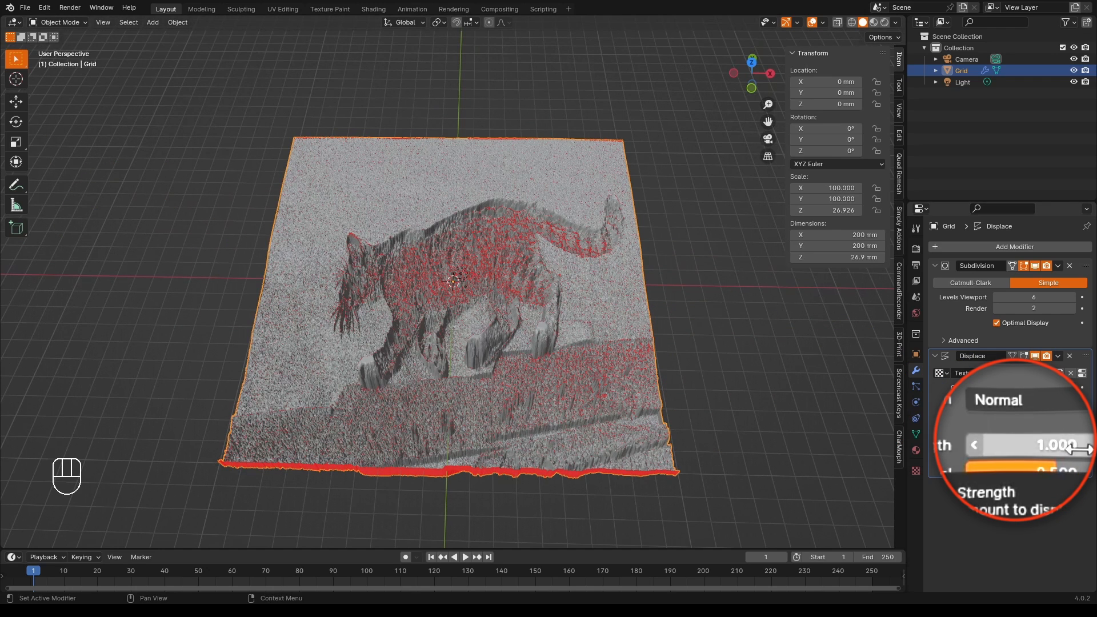
- Reduce the Displace modifier's strength to 0.370 and inspect the cat relief up close
left_click(1035, 443)
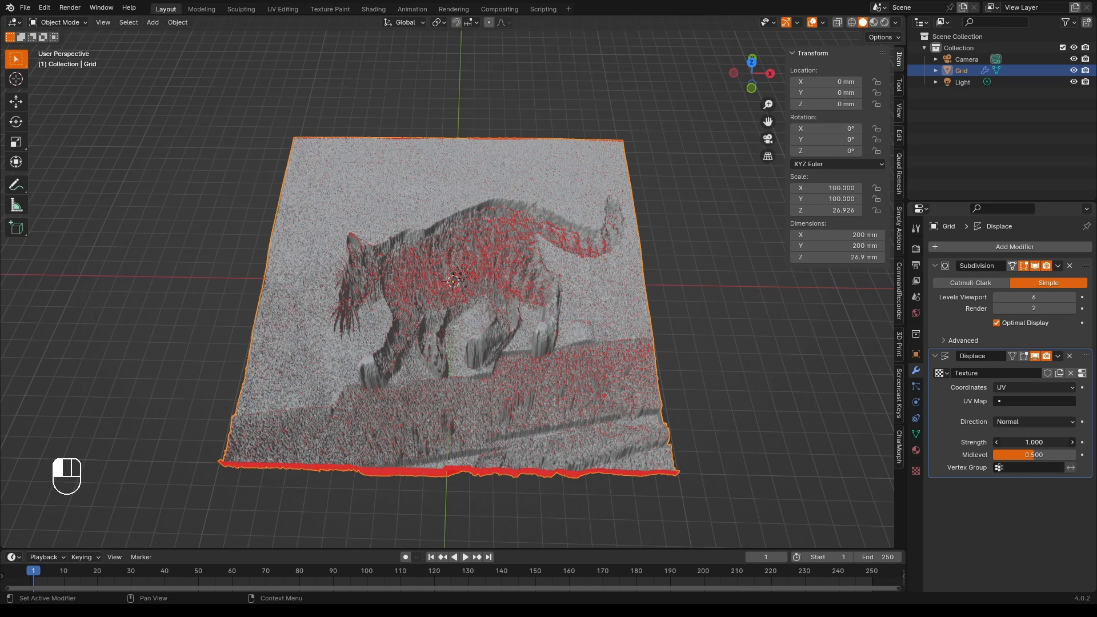
mouse_move(1036, 442)
left_mouse_down()
mouse_move(983, 443)
mouse_move(1051, 443)
left_mouse_up()
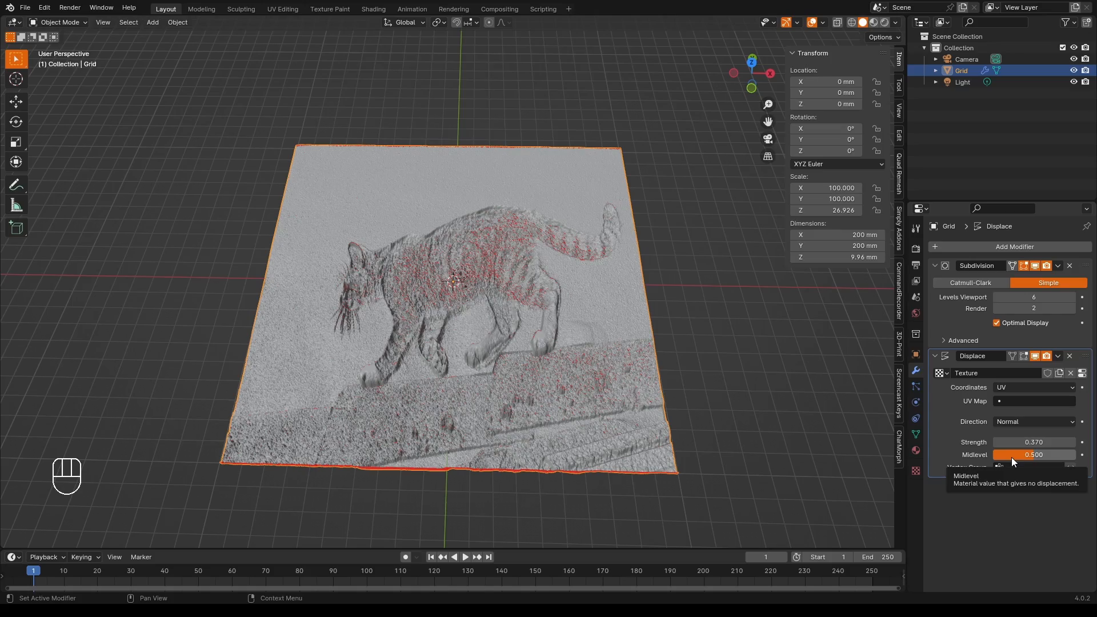
scroll(441, 395, "up", 4)
scroll(443, 396, "up", 2)
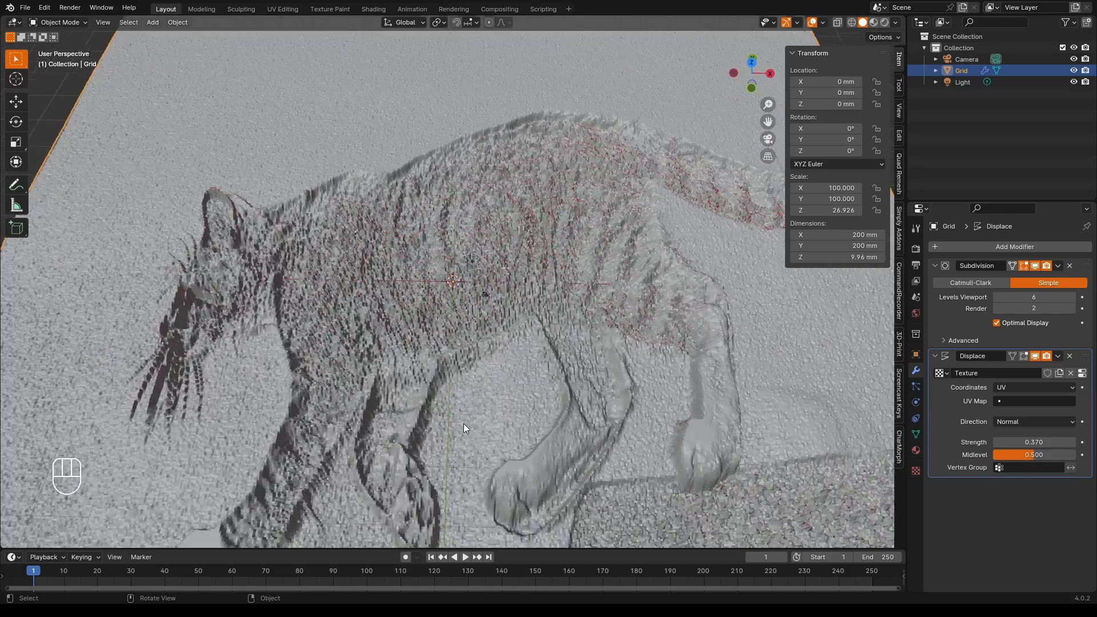
- Invert the displacement by setting the Displace modifier's strength to -0.140, and inspect the relief at a low angle
middle_click_drag(464, 424, 476, 401)
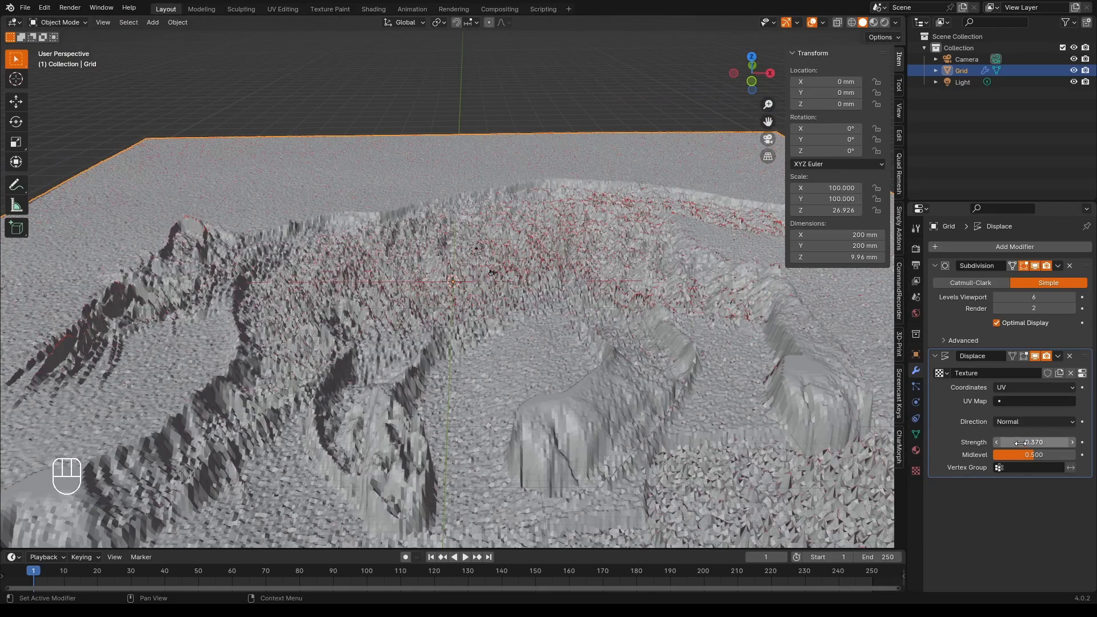
left_click_drag(1034, 442, 939, 442, "shift")
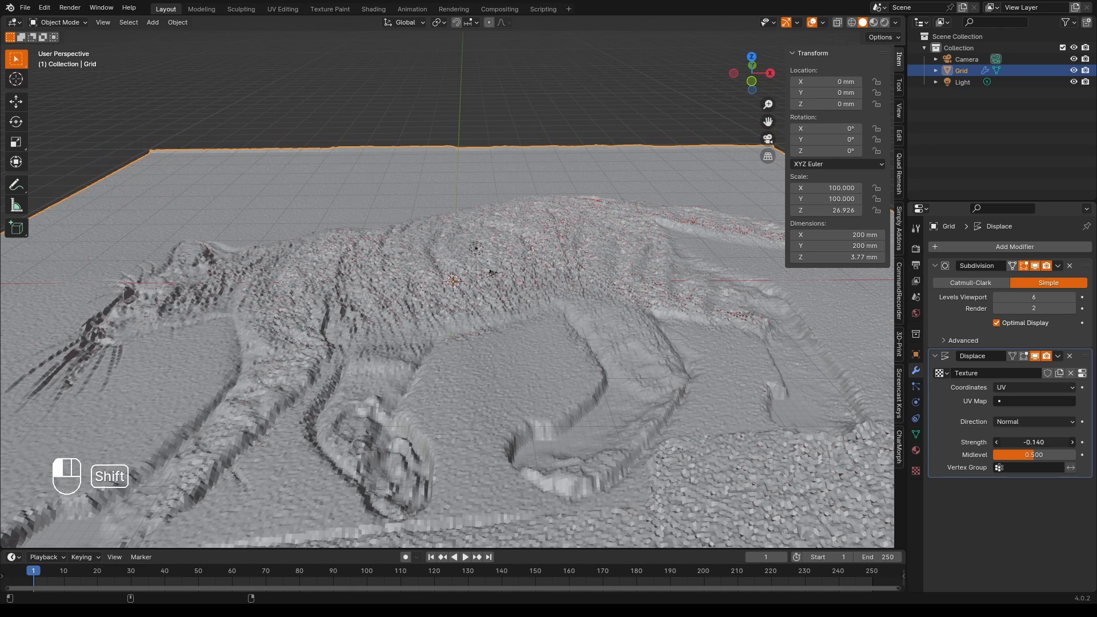
left_click_drag(939, 442, 939, 443, "shift")
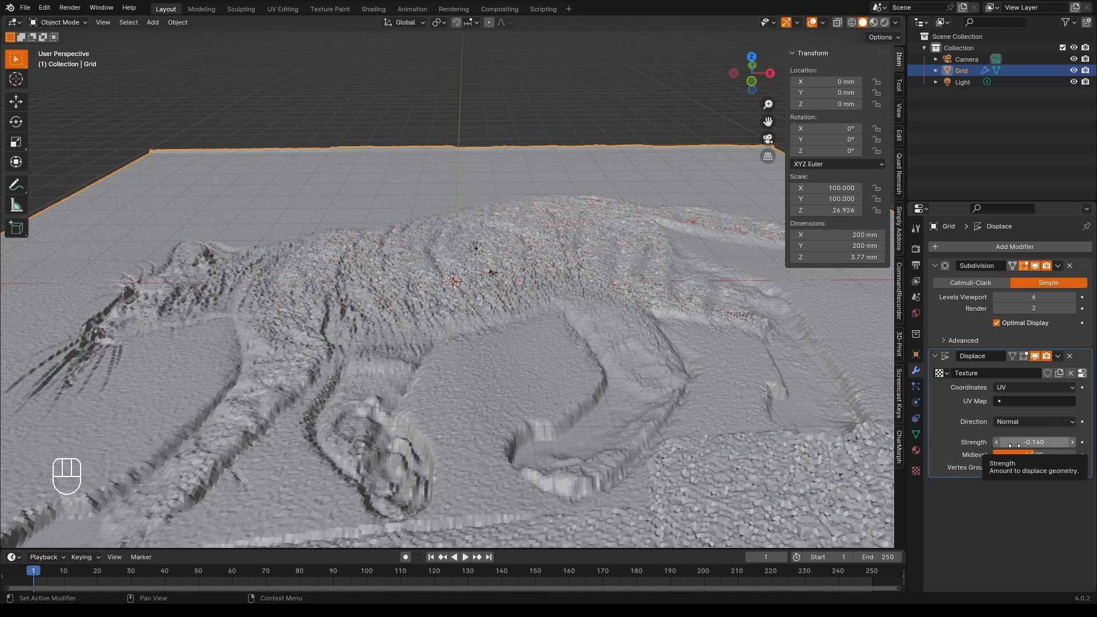
middle_click_drag(658, 362, 652, 416)
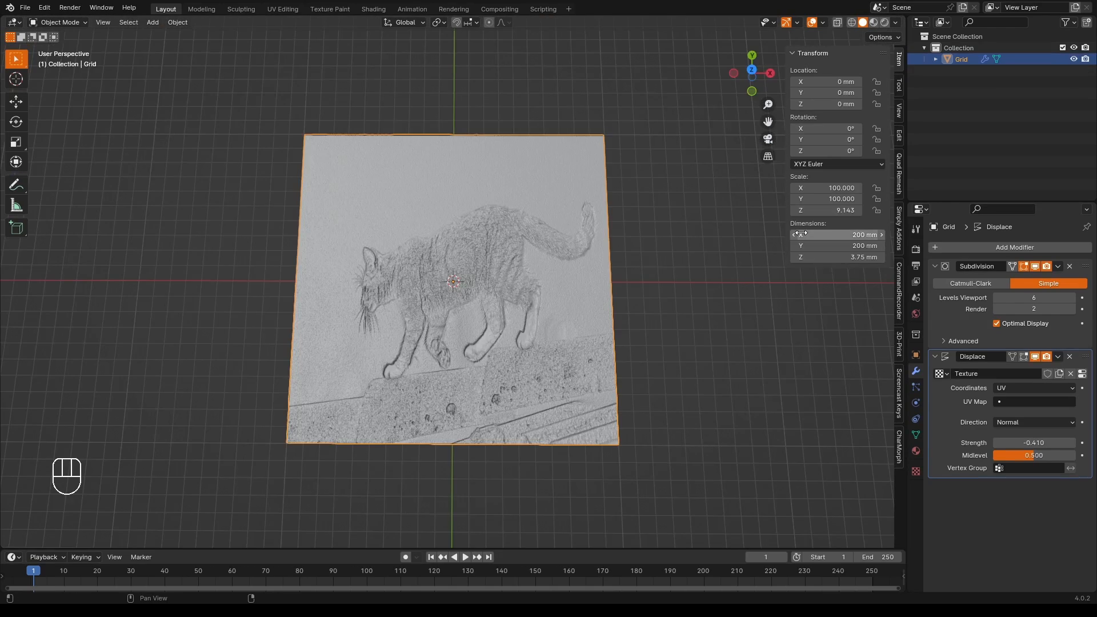
middle_click_drag(611, 239, 660, 329)
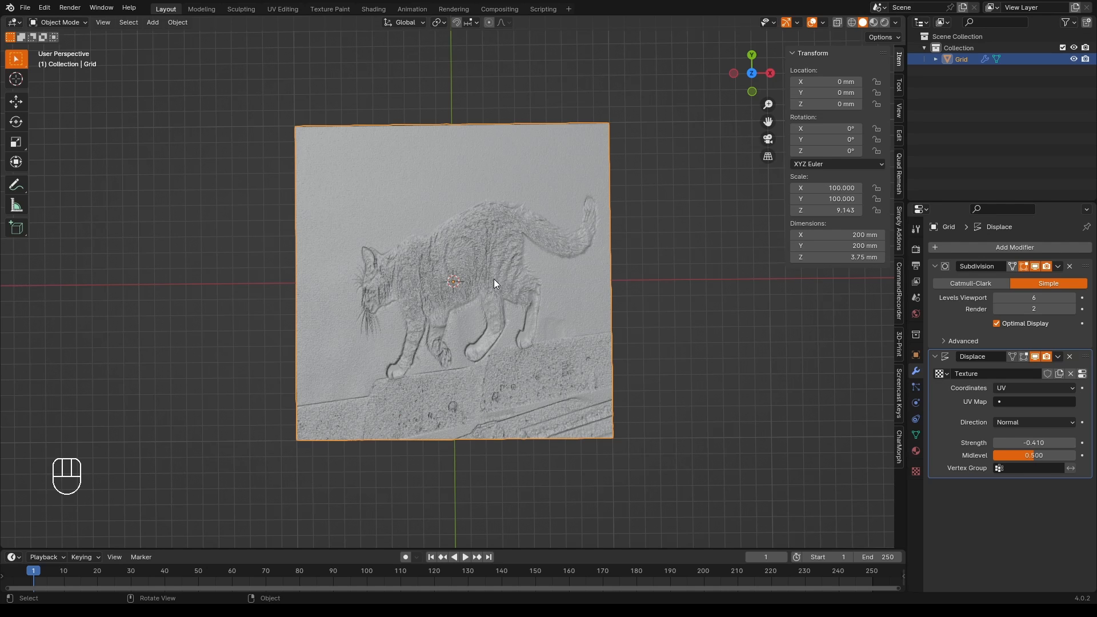
key("s")
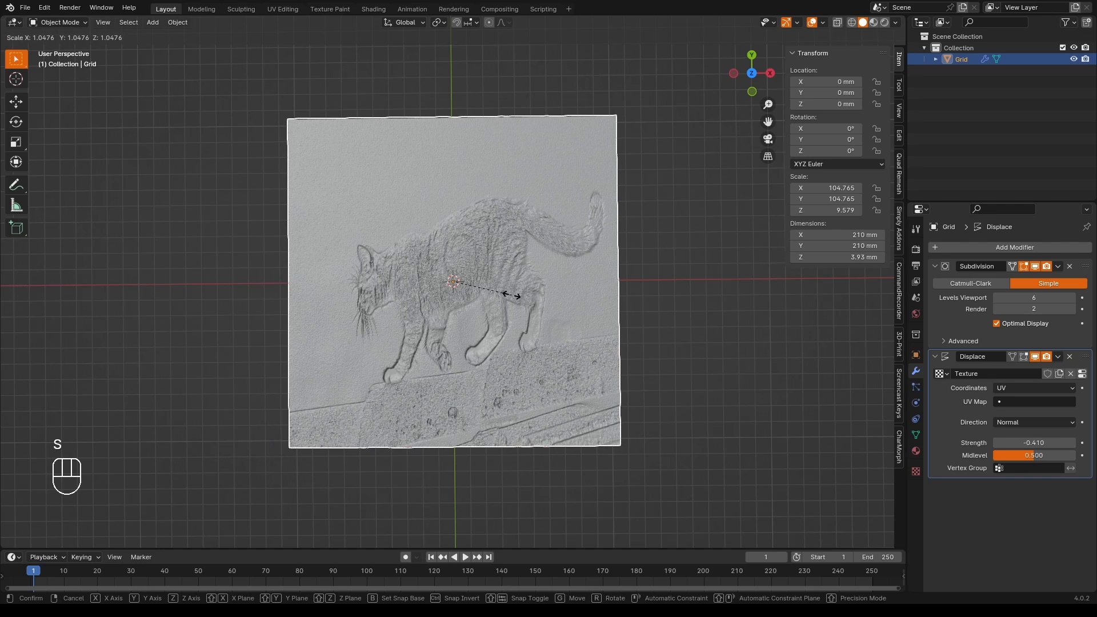
key("x")
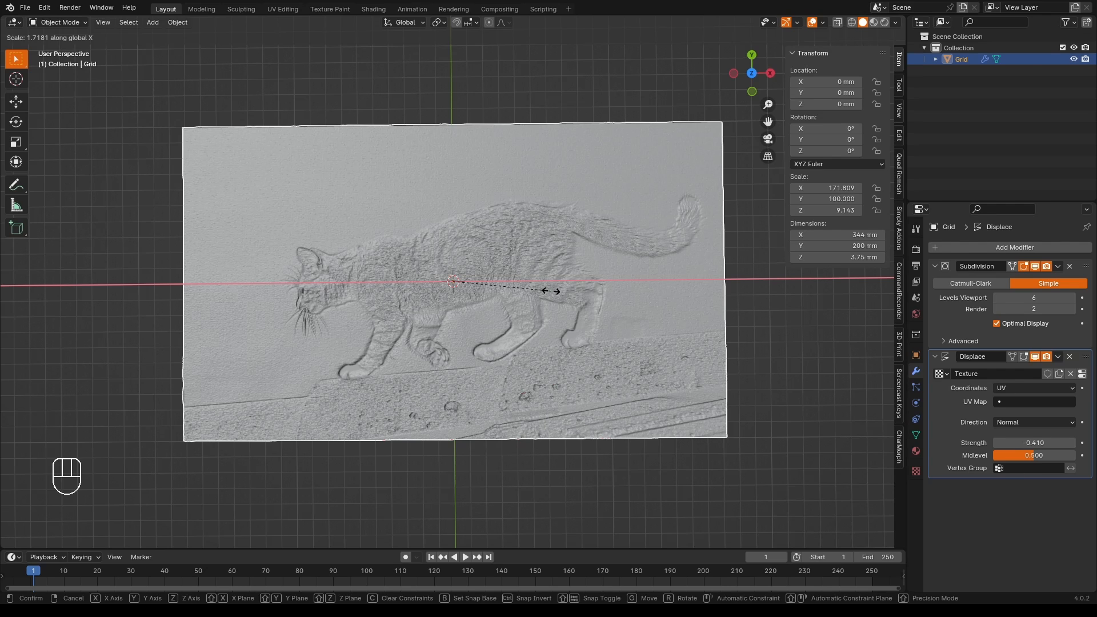
key("Escape")
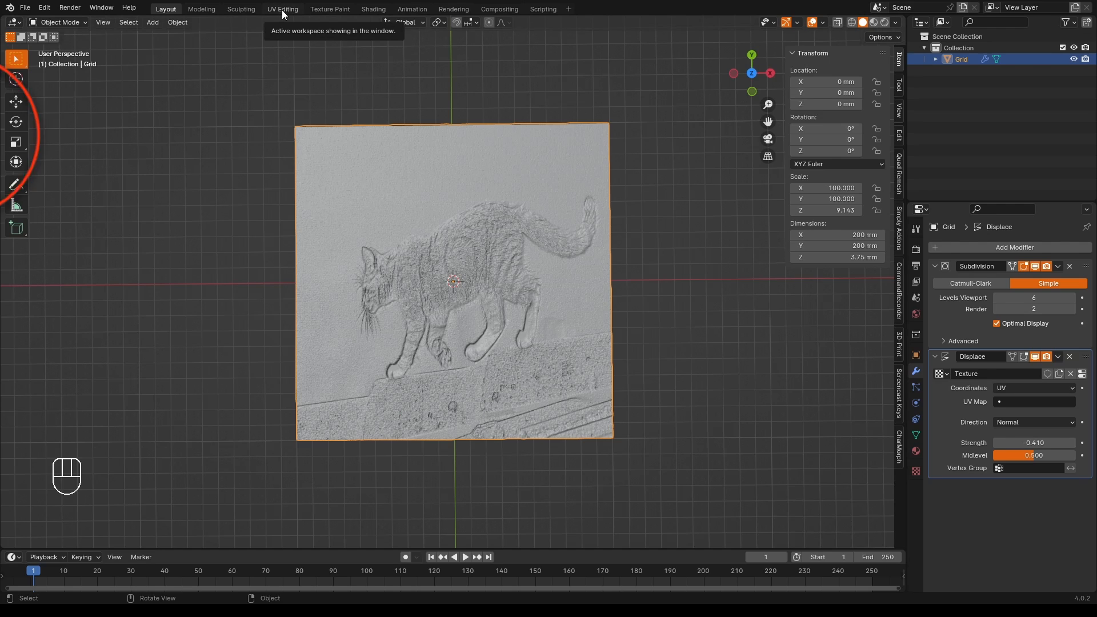
- Switch to the UV Editing workspace and show the whole cat relief from above in Object Mode
left_click(569, 9)
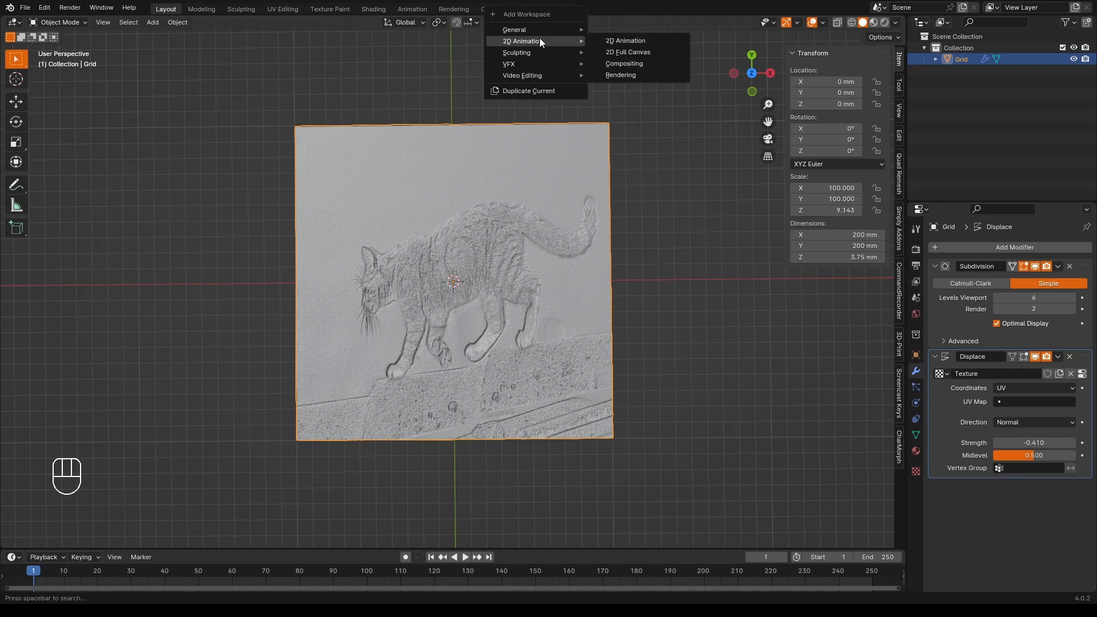
left_click(282, 9)
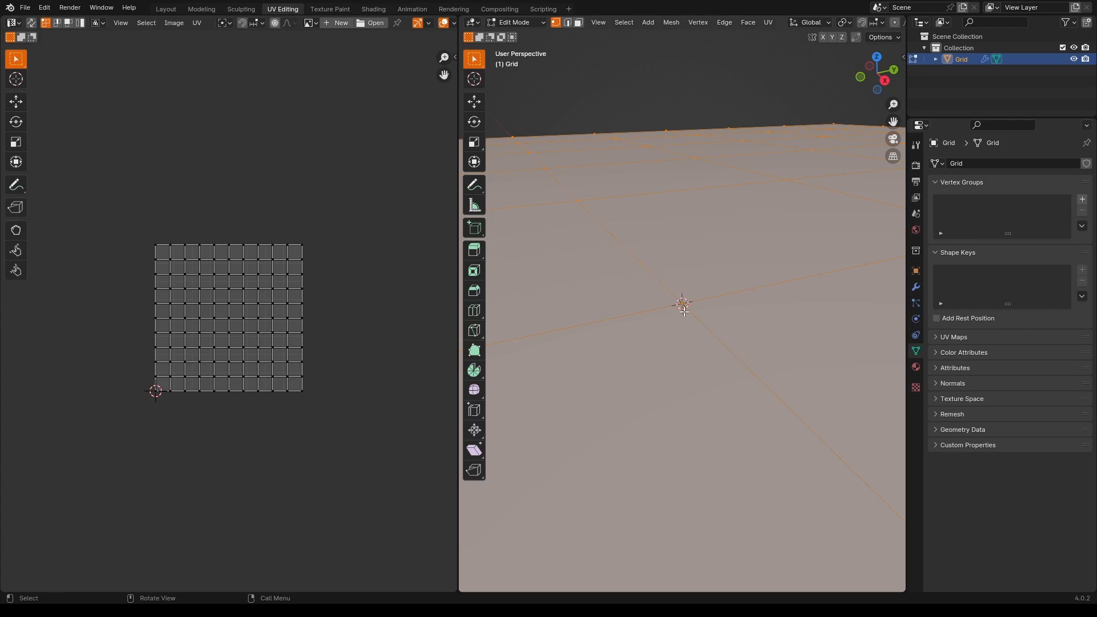
scroll(654, 287, "down", 5)
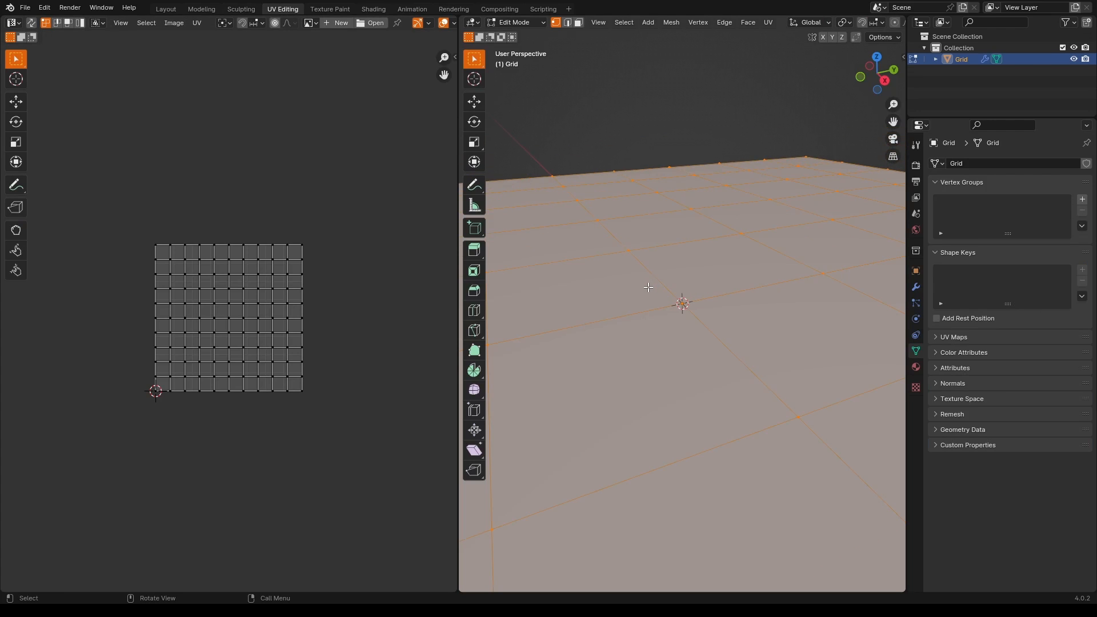
scroll(648, 286, "down", 3)
scroll(648, 287, "up", 1)
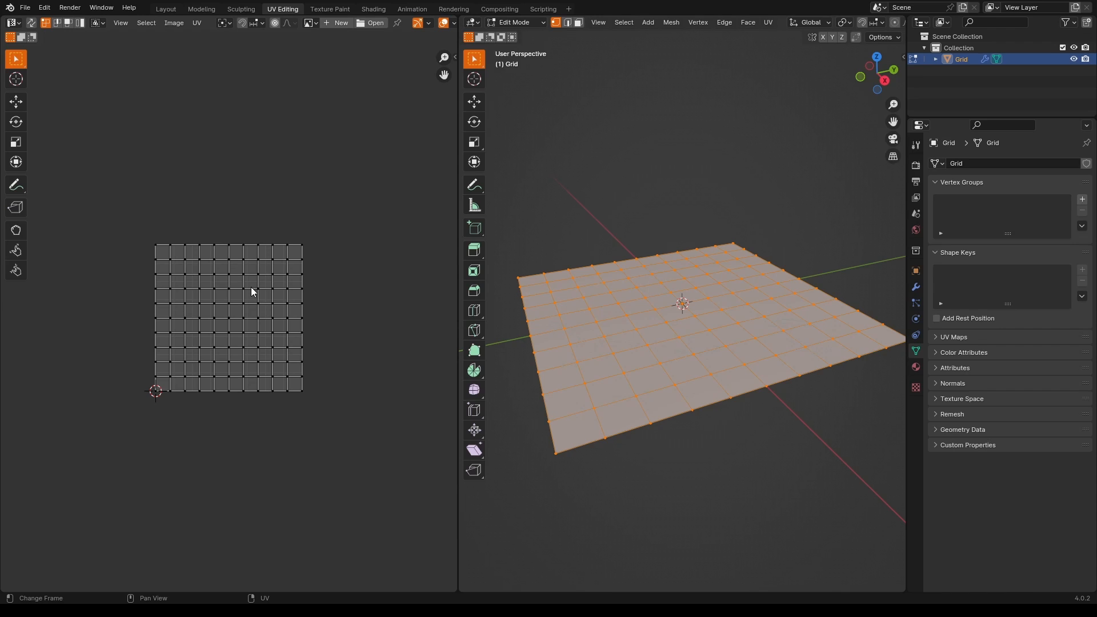
middle_click_drag(640, 217, 610, 157)
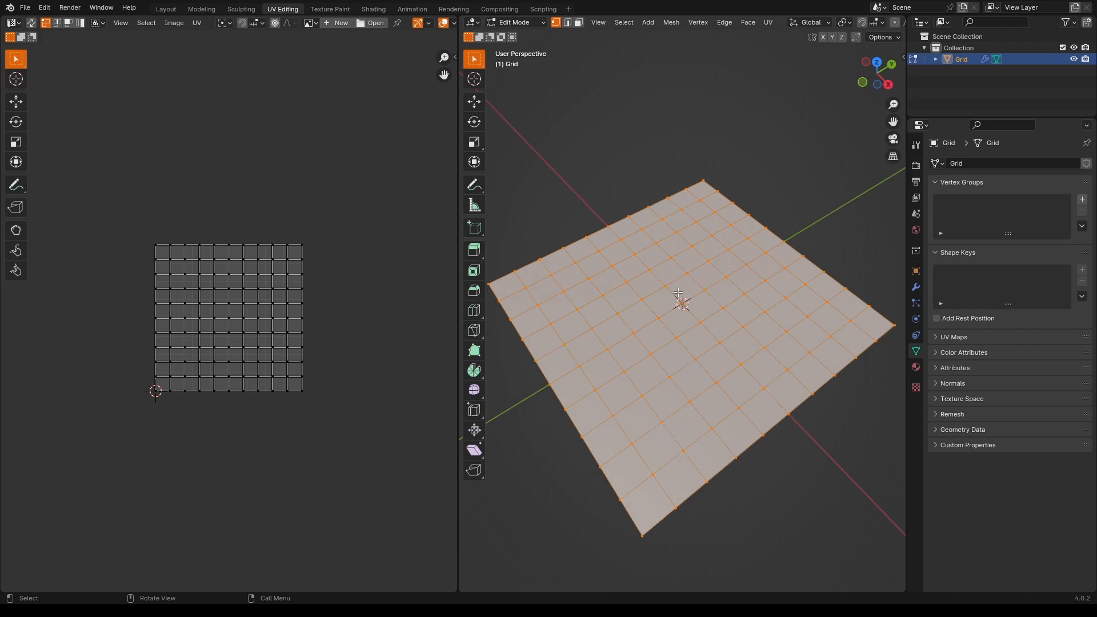
key("Tab")
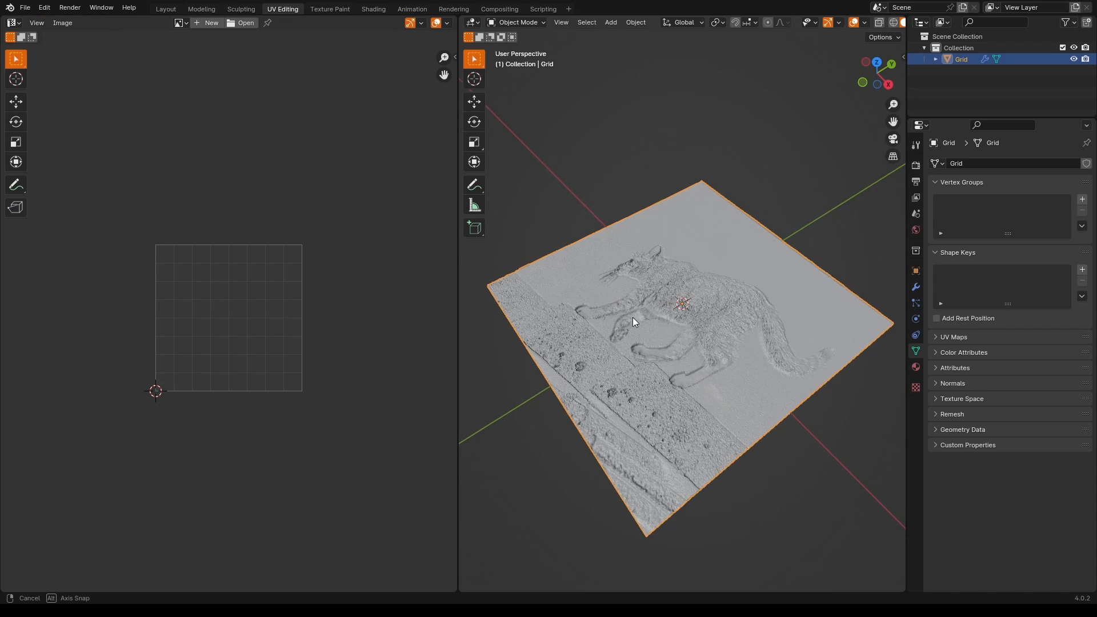
middle_click_drag(632, 317, 704, 373)
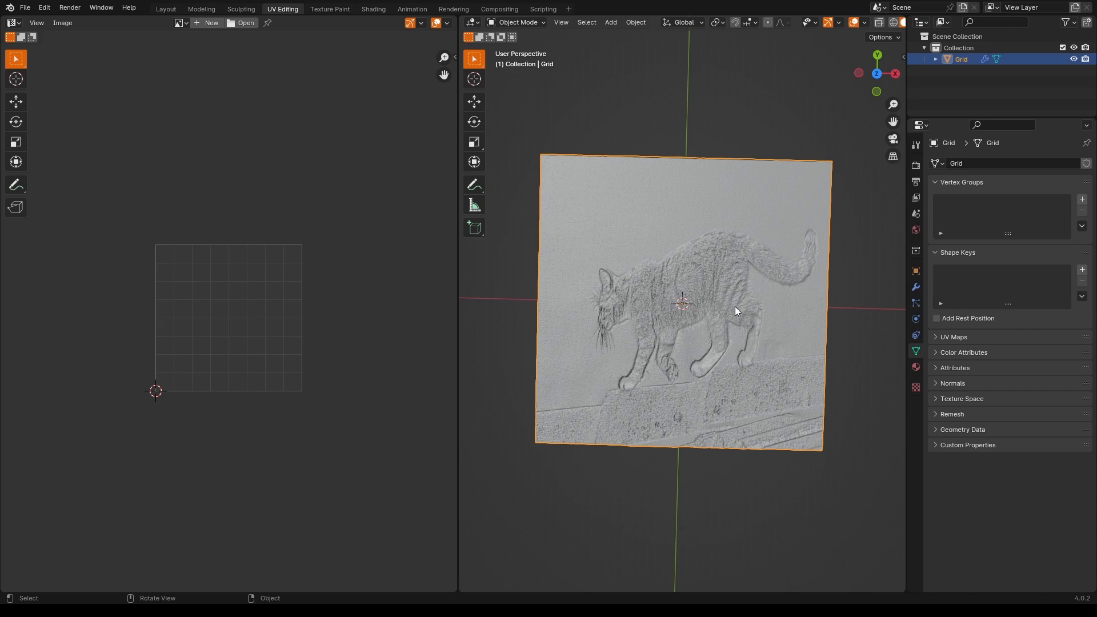
- Select the grid's whole UV layout, widen it along X past both sides of the image area, and check the relief in Object Mode
key("Tab")
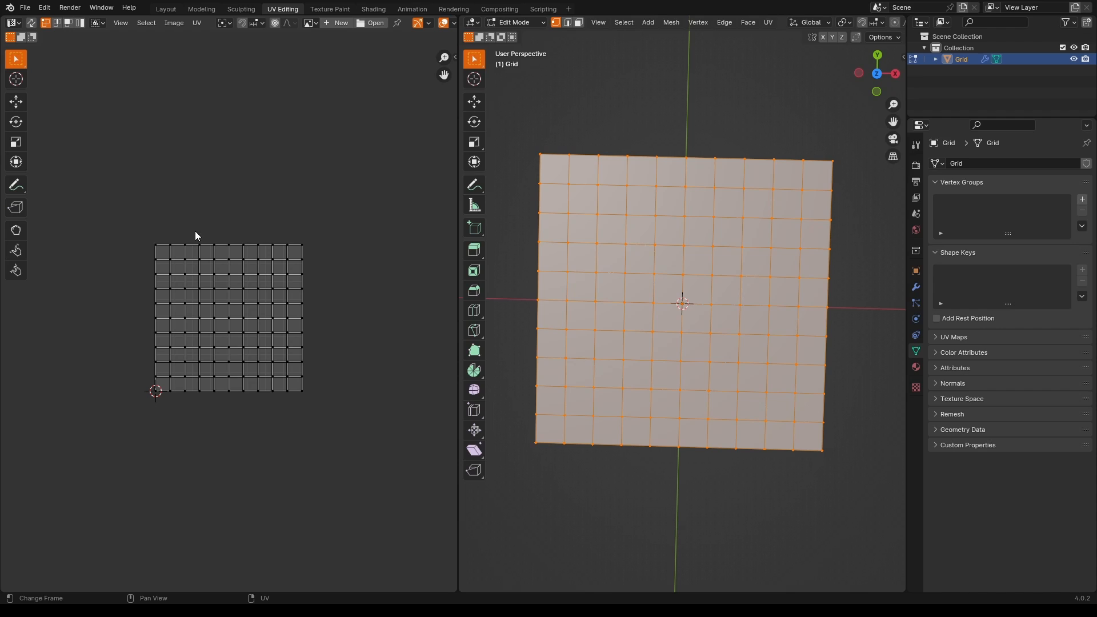
key("a")
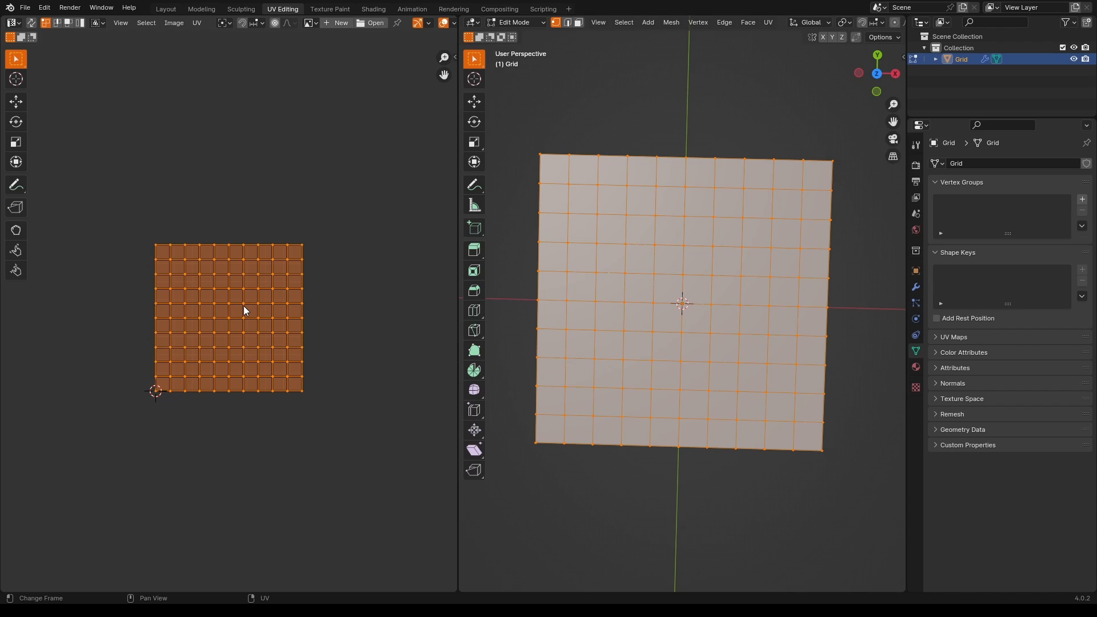
key("s")
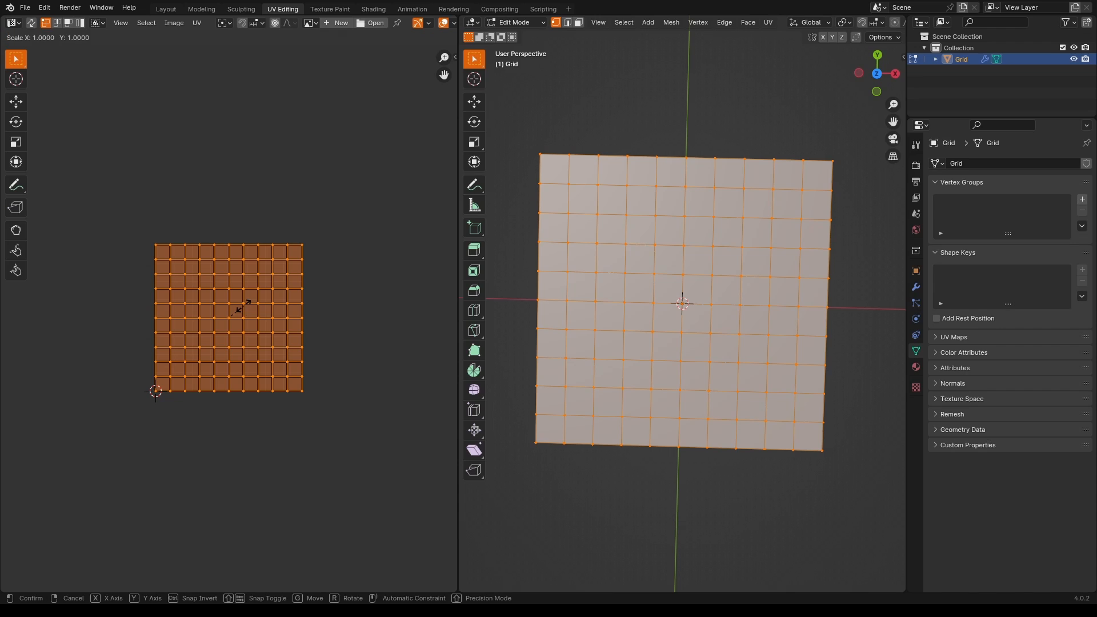
key("x")
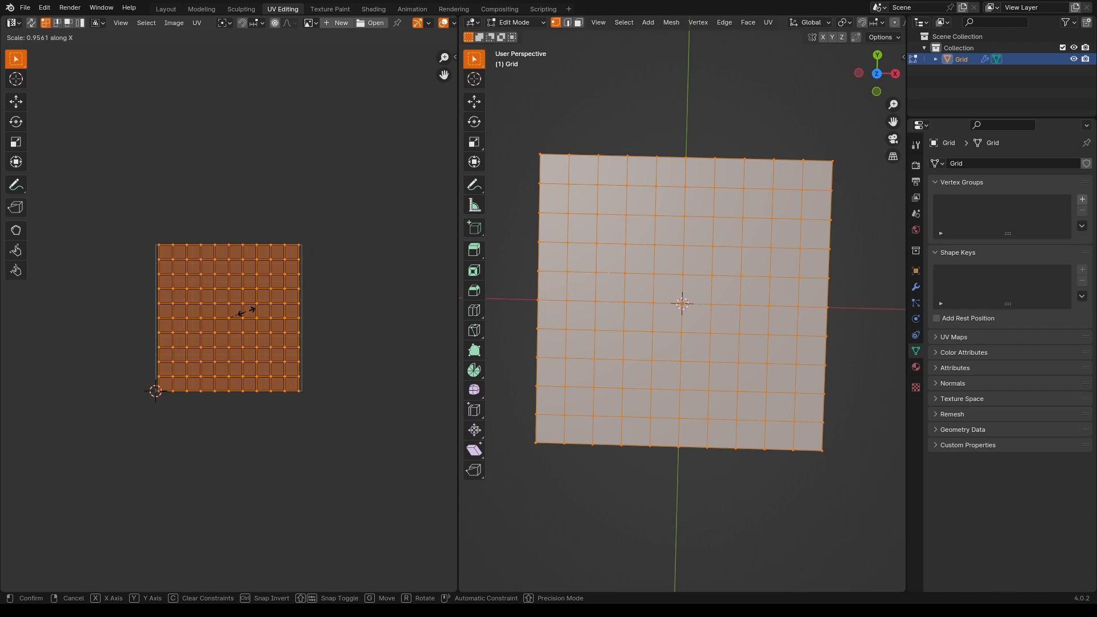
left_click(332, 434)
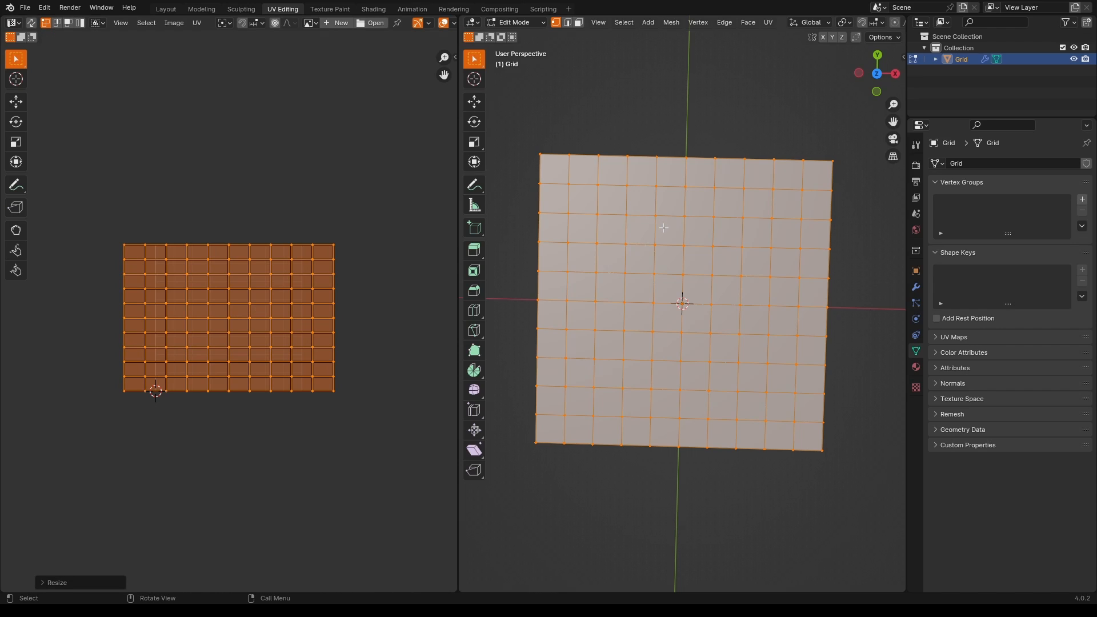
key("Tab")
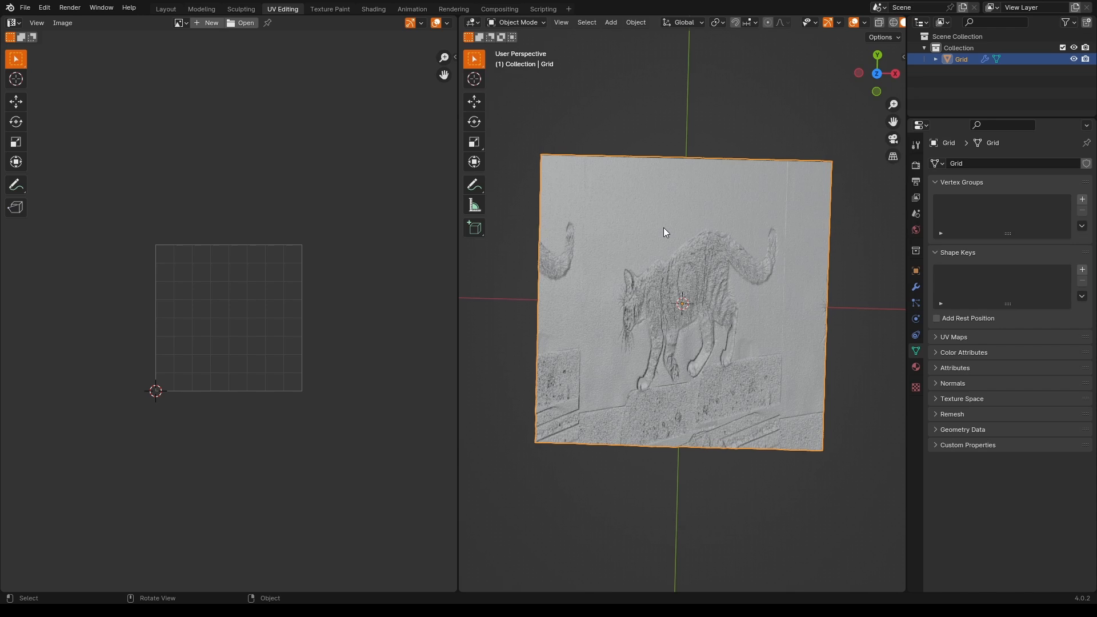
- Narrow the UV layout along X to roughly two thirds of the image area's width and check the relief in Object Mode
key("Tab")
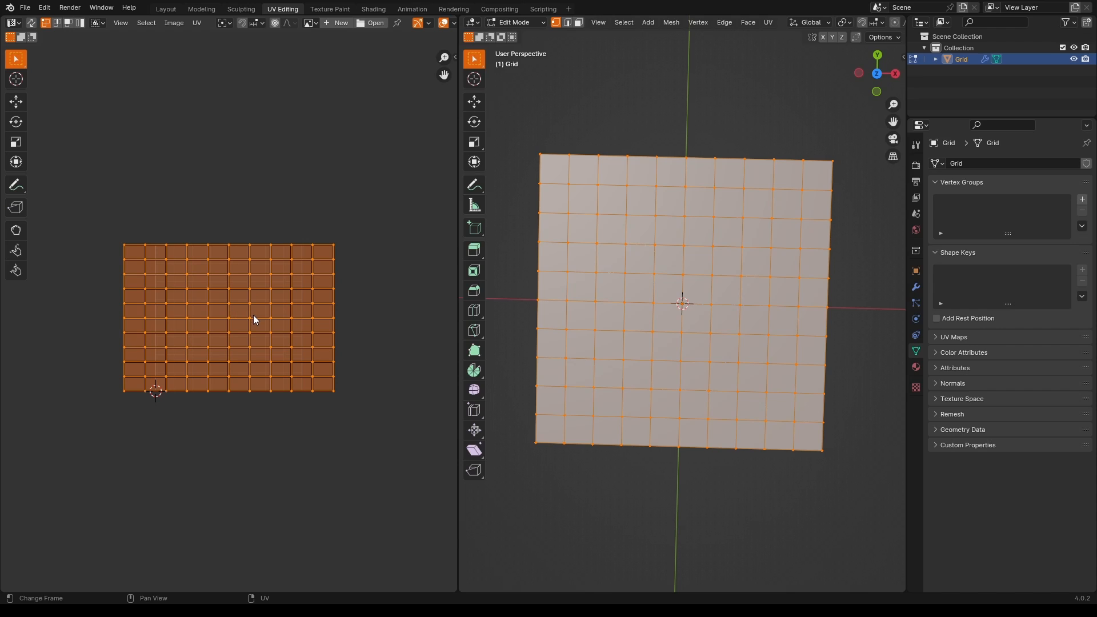
key("s")
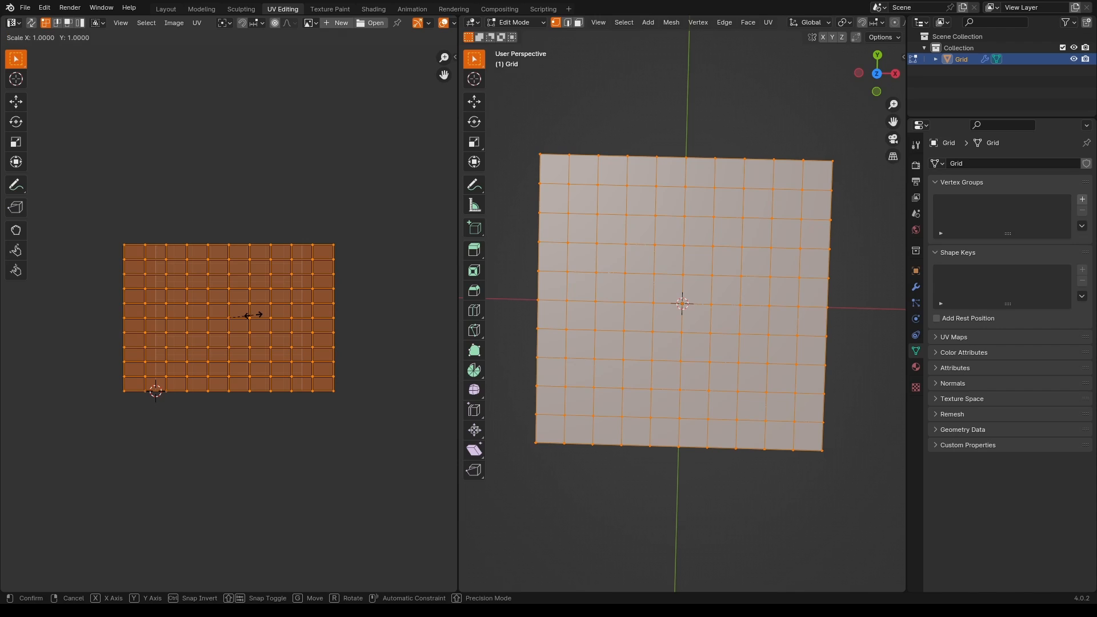
key("x")
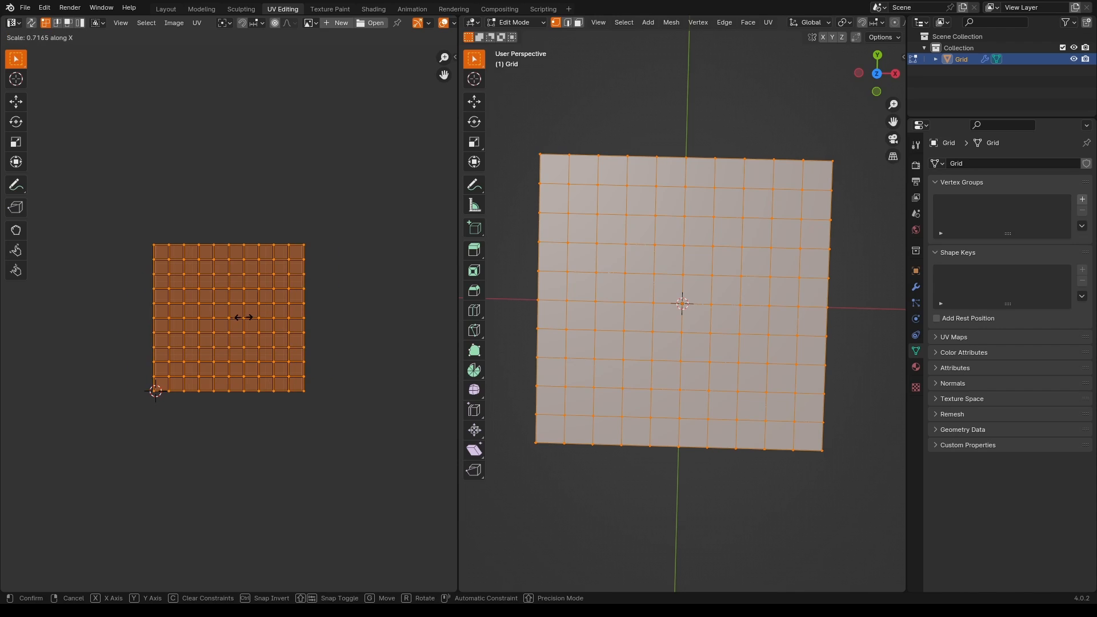
left_click(240, 321)
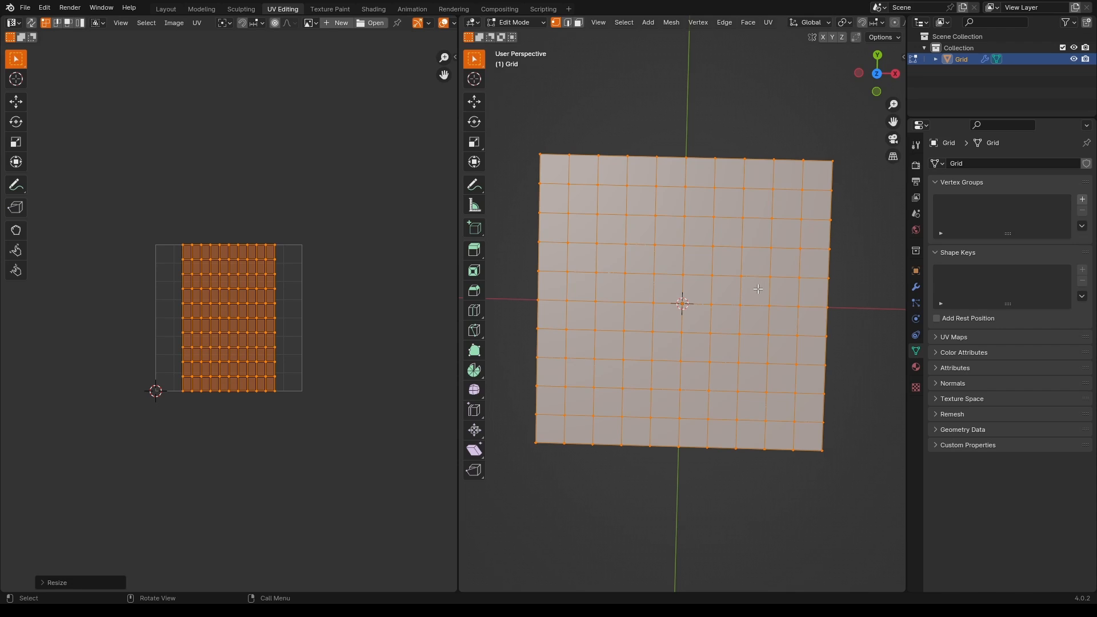
key("Tab")
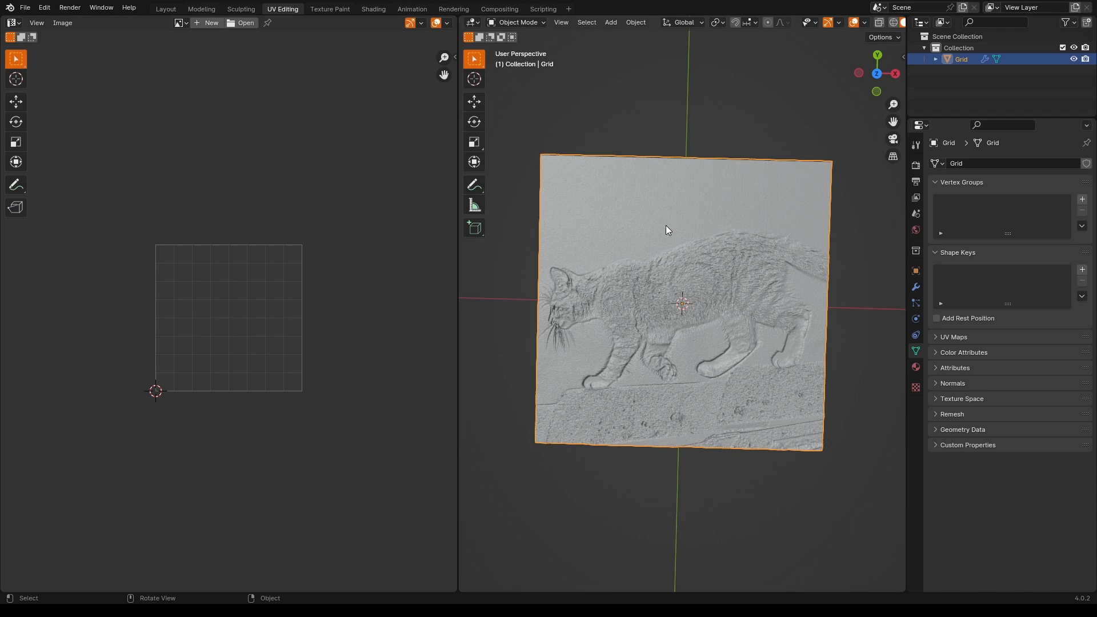
- Enlarge the UV layout uniformly until it extends above and below the image area, and check the relief in Object Mode
key("Tab")
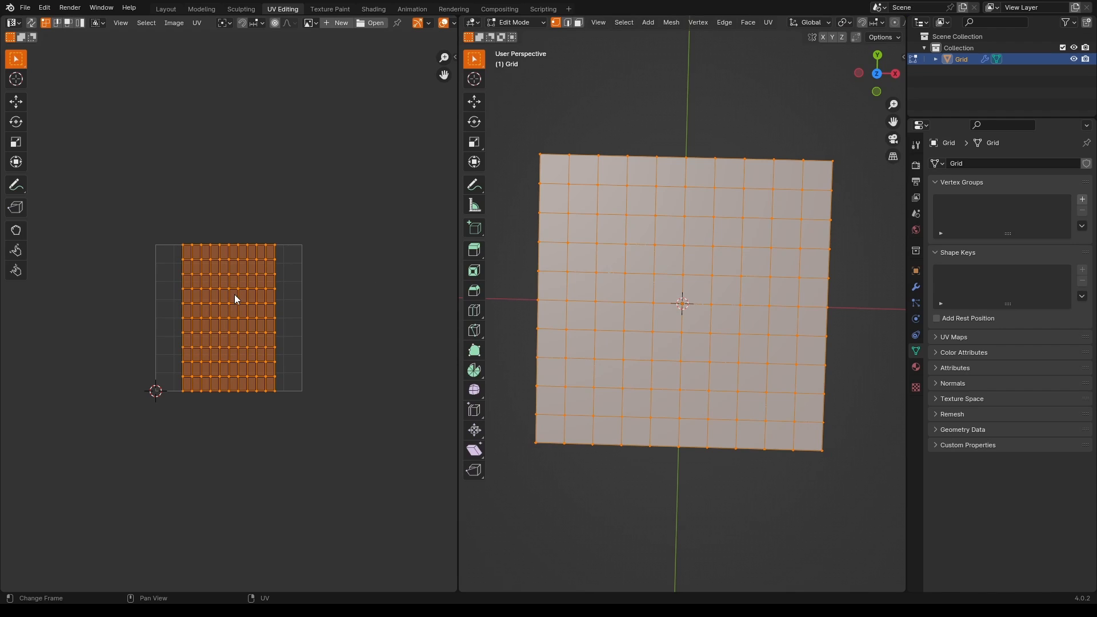
key("s")
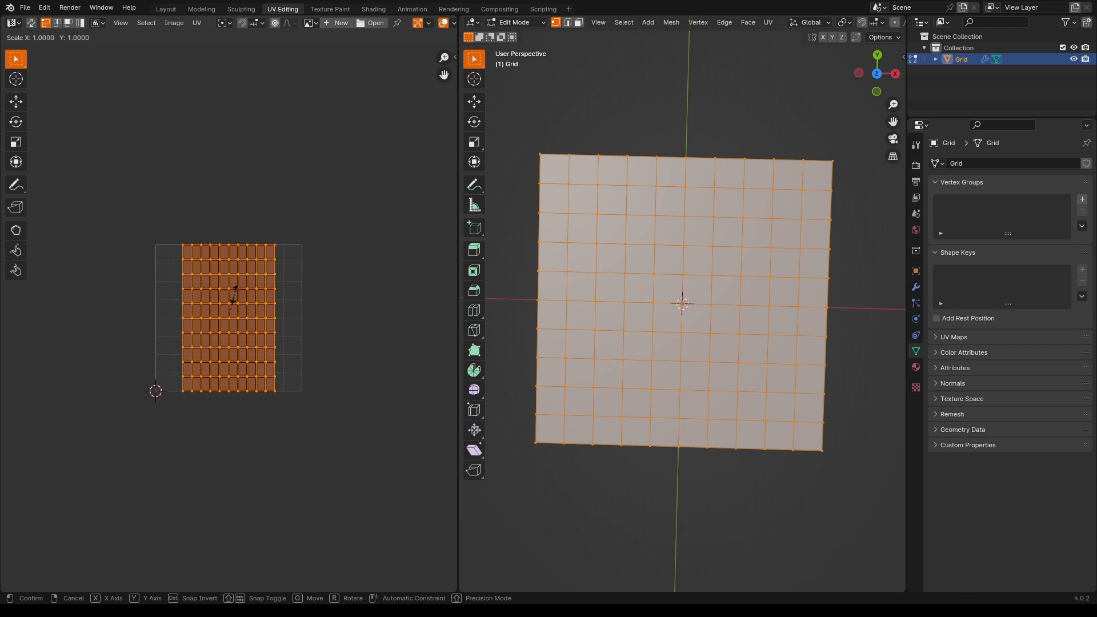
left_click(243, 294)
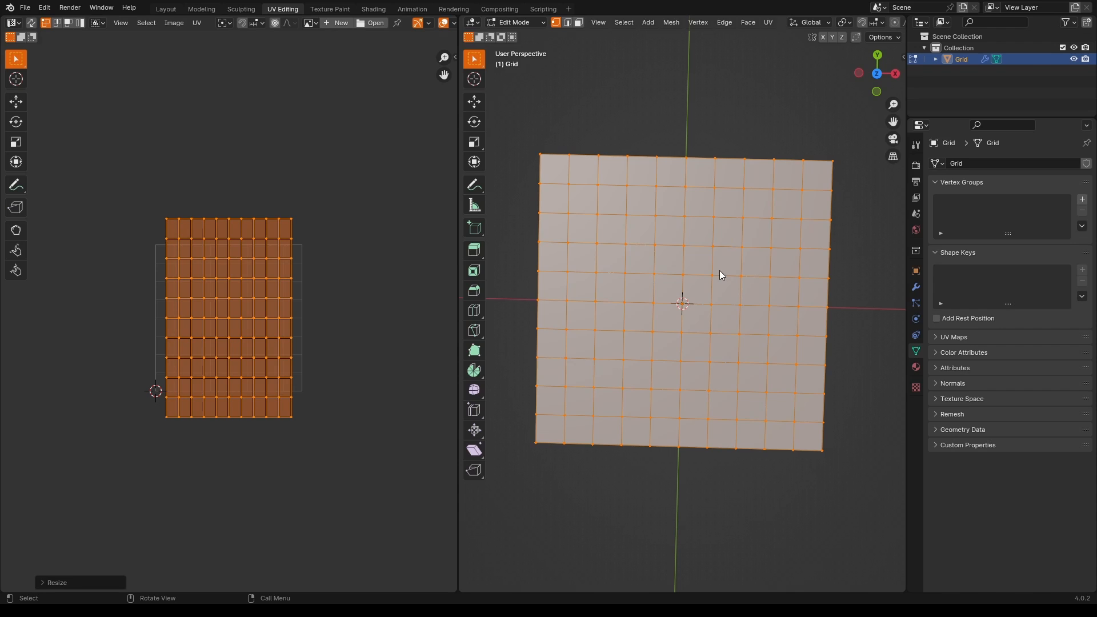
key("Tab")
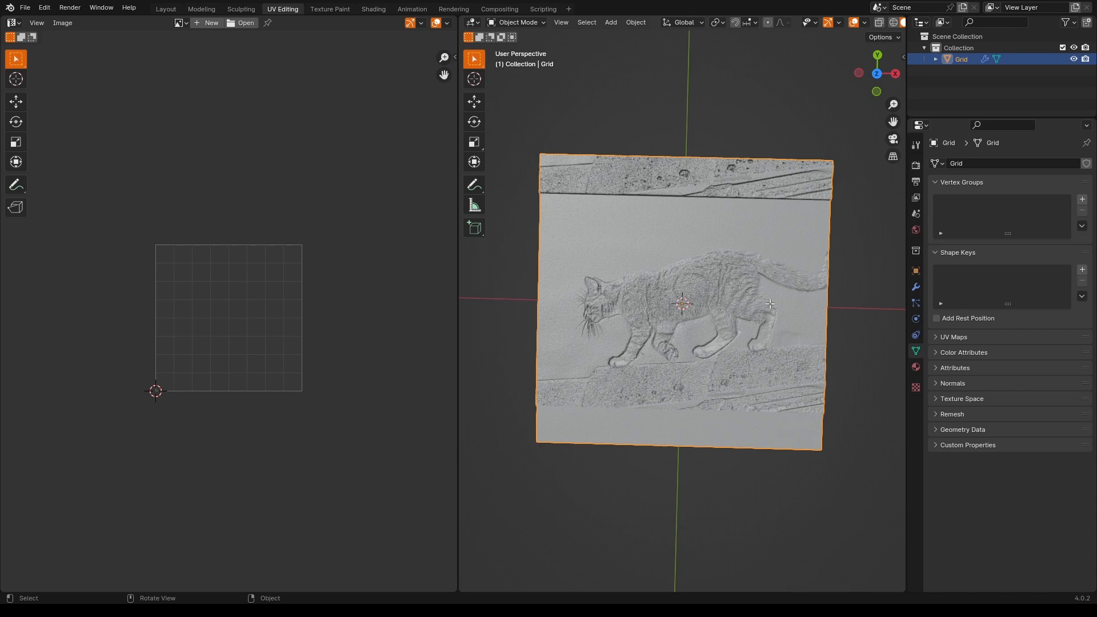
- Move the UV layout sideways to the image area's right edge so the cat's tail fits, and check the relief in Object Mode
key("Tab")
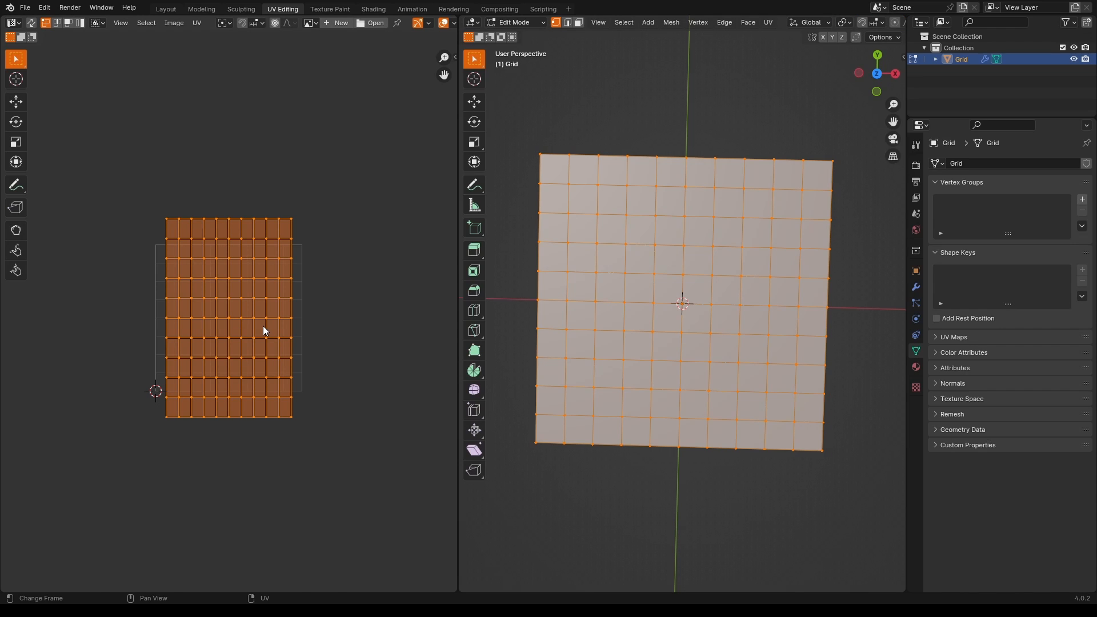
key("g")
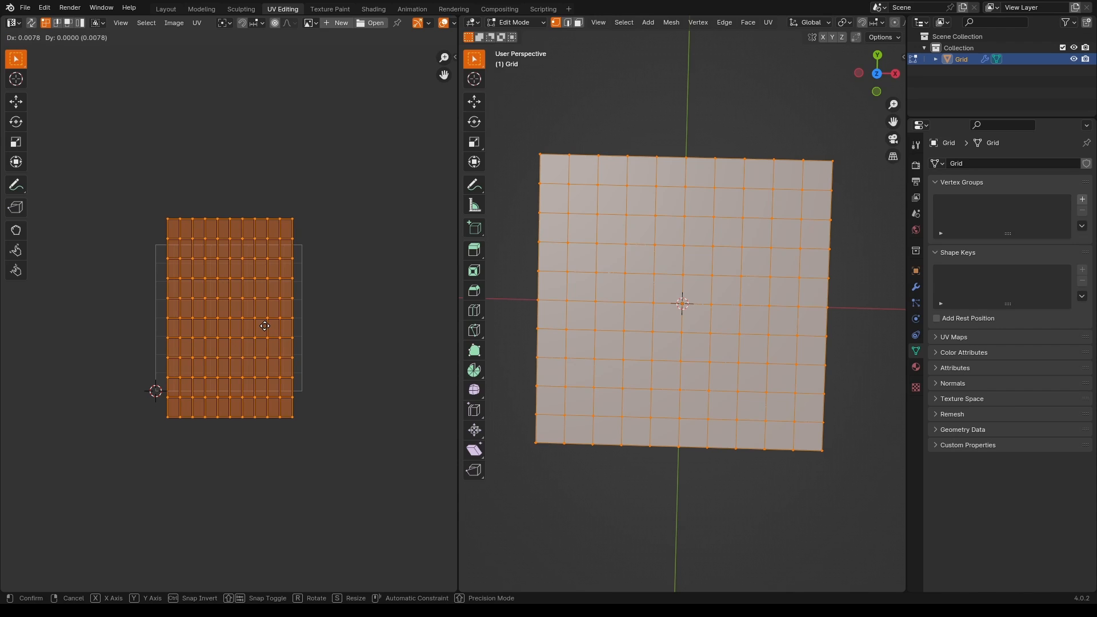
left_click(272, 330)
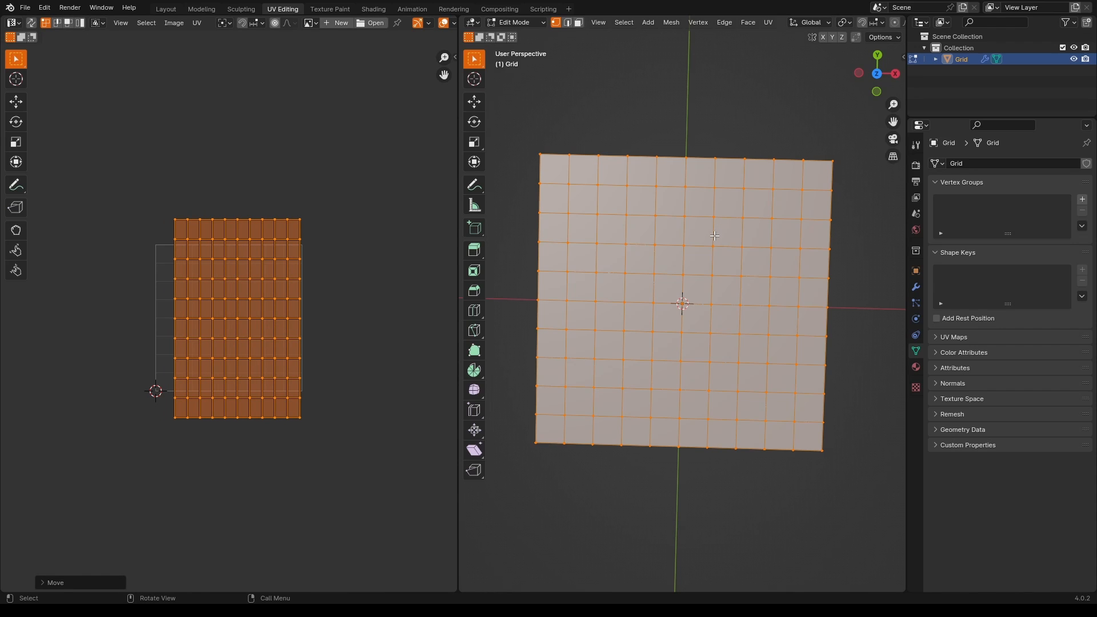
key("Tab")
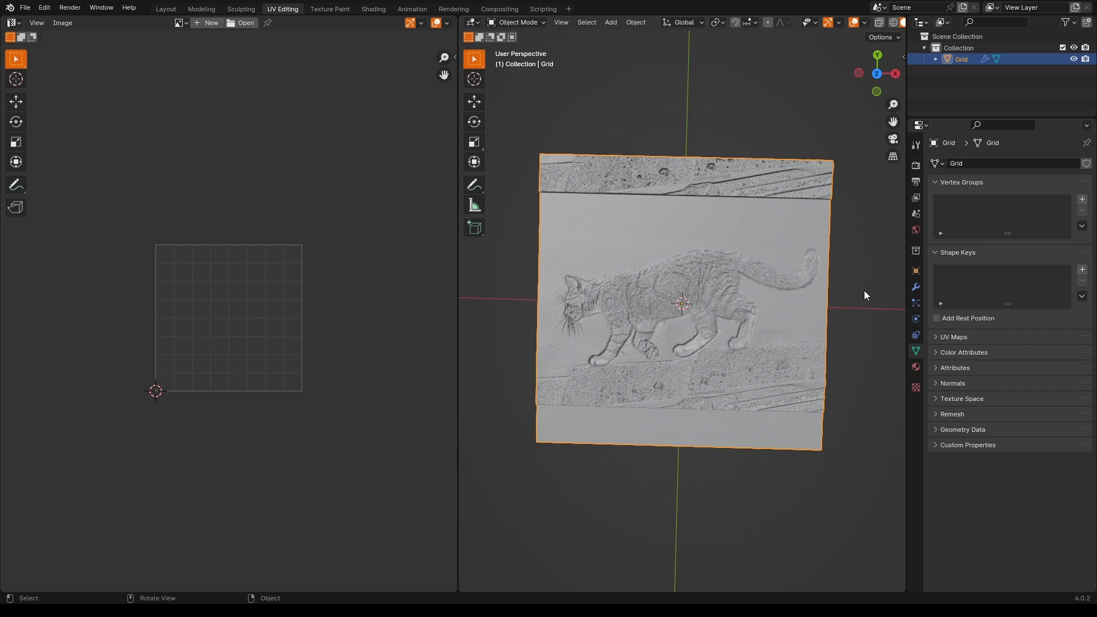
- Set the Extension of the Displace texture's image mapping to Clip so the cat photo stops repeating
left_click(916, 287)
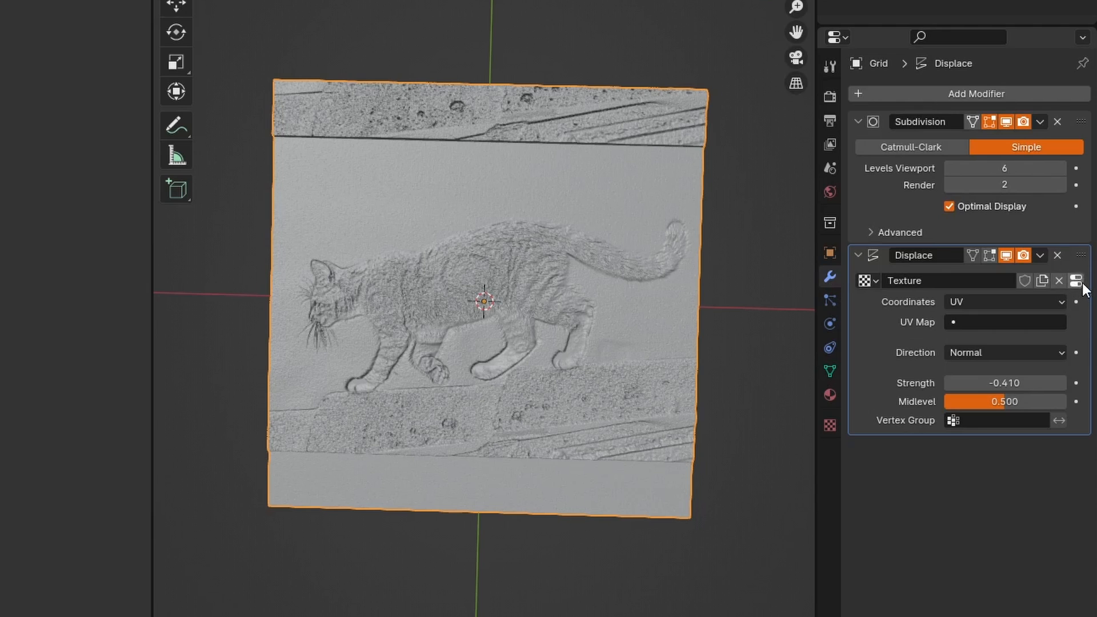
left_click(1080, 281)
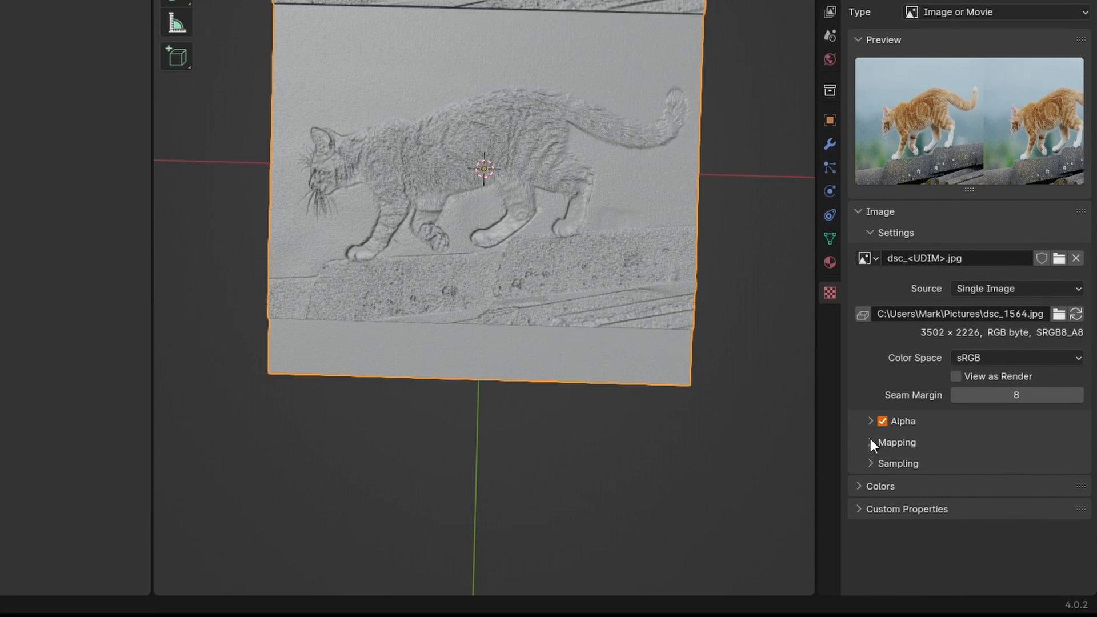
left_click(870, 573)
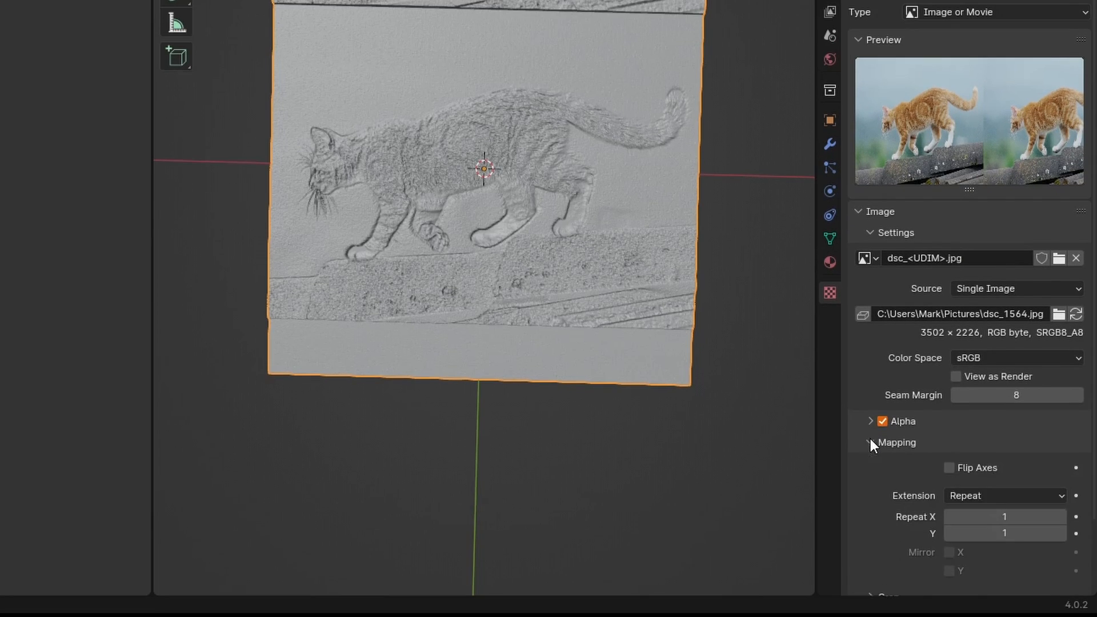
scroll(882, 434, "down", 3)
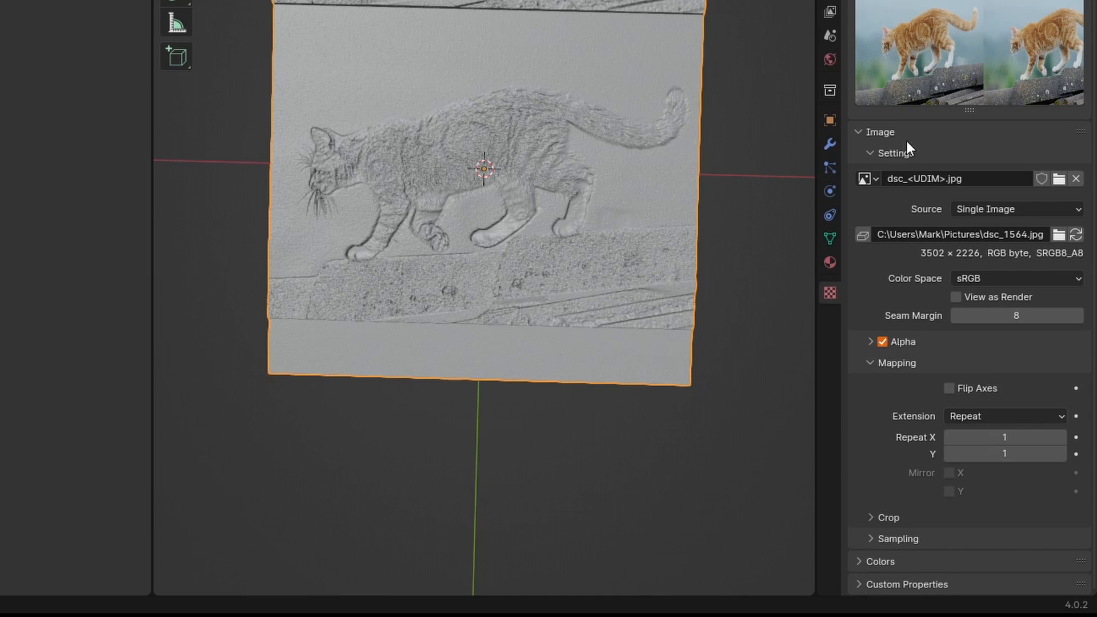
left_click(1052, 415)
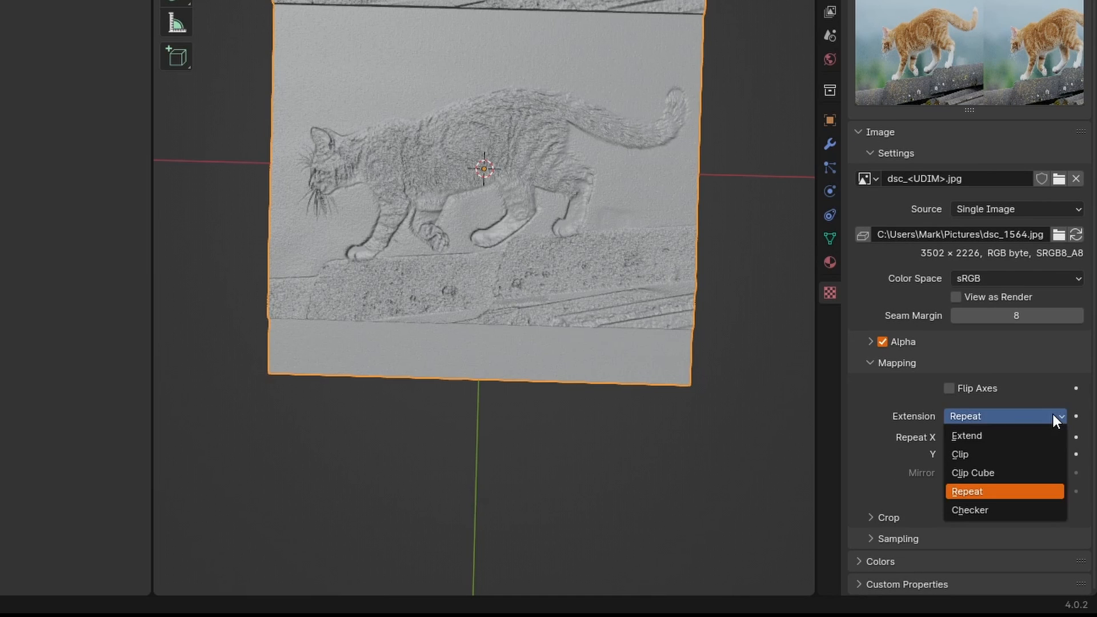
left_click(996, 454)
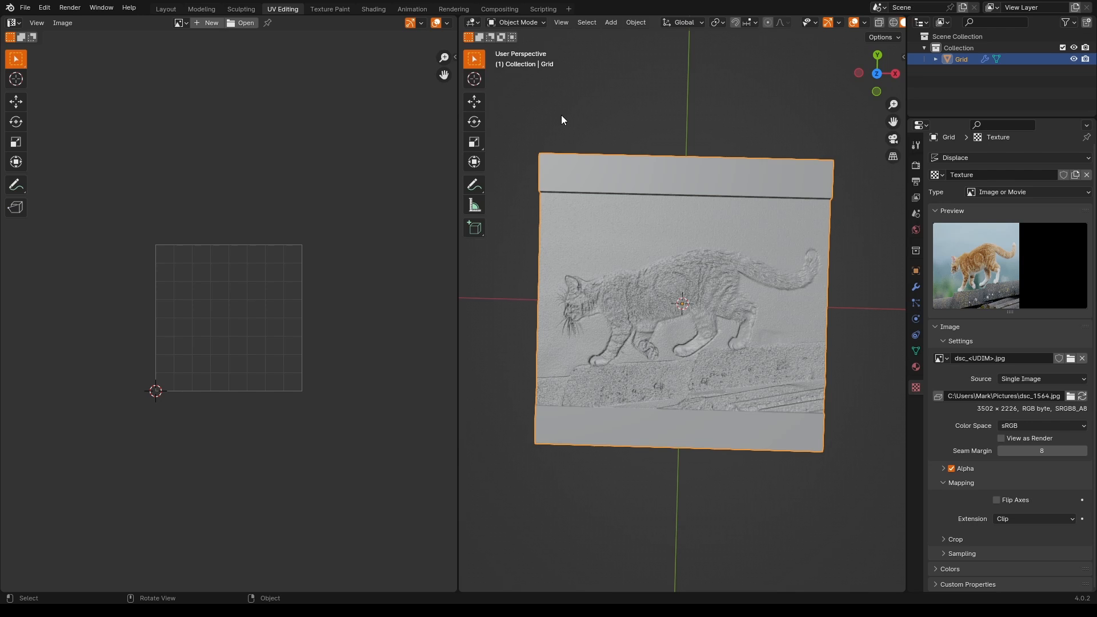
- Delete the vertices of the face rows along the grid's upper and lower edges, and return to Object Mode
key("Tab")
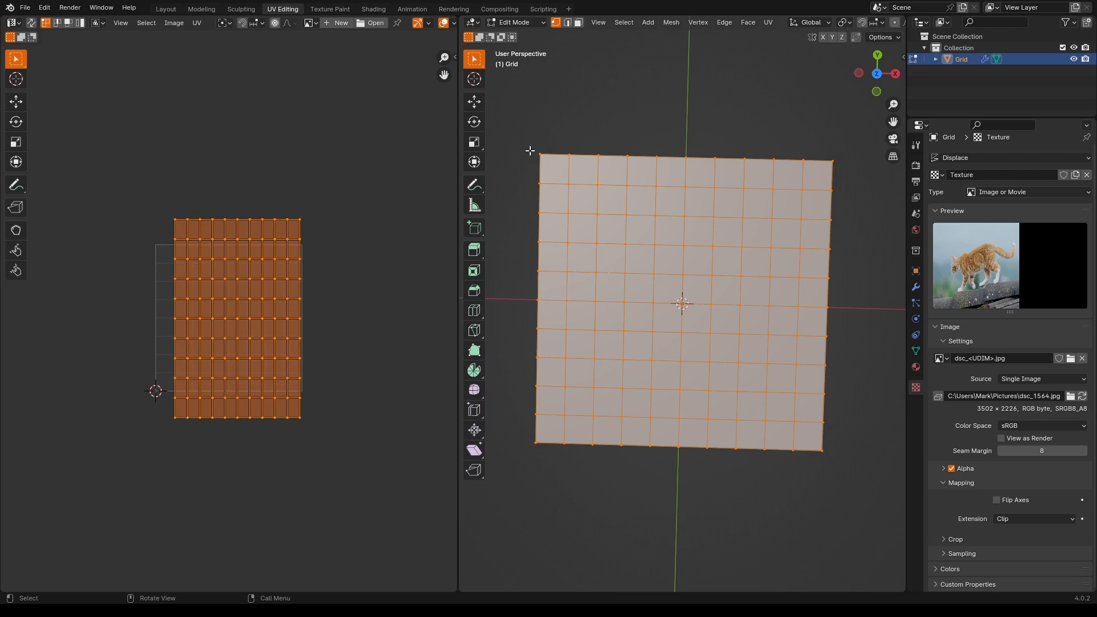
left_click(563, 161, "ctrl+alt")
left_click_drag(519, 133, 849, 204)
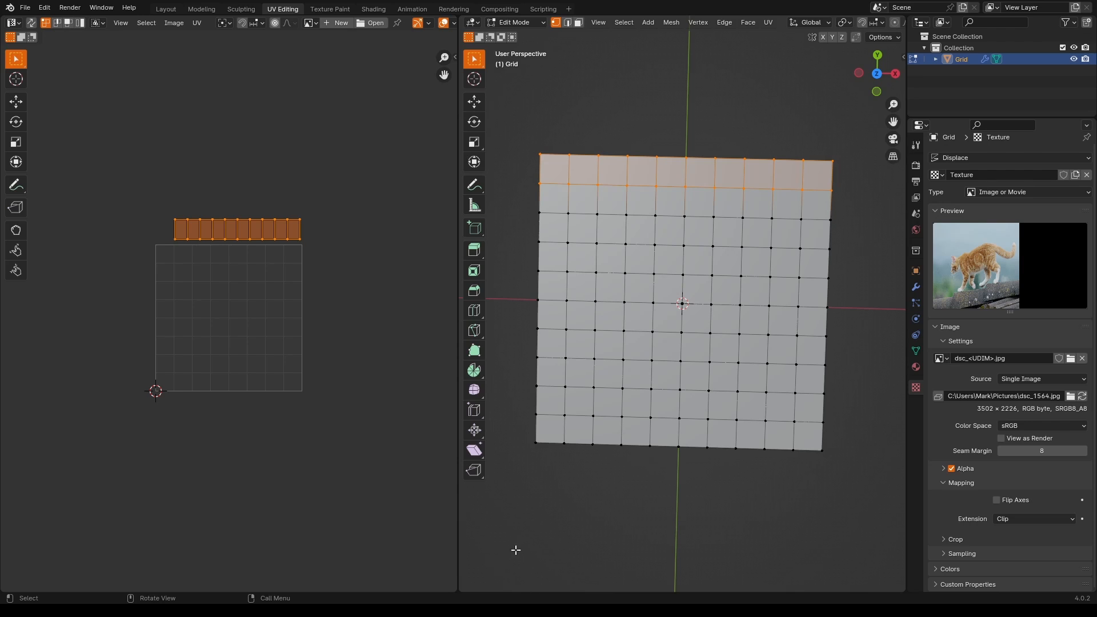
left_click_drag(523, 464, 835, 411)
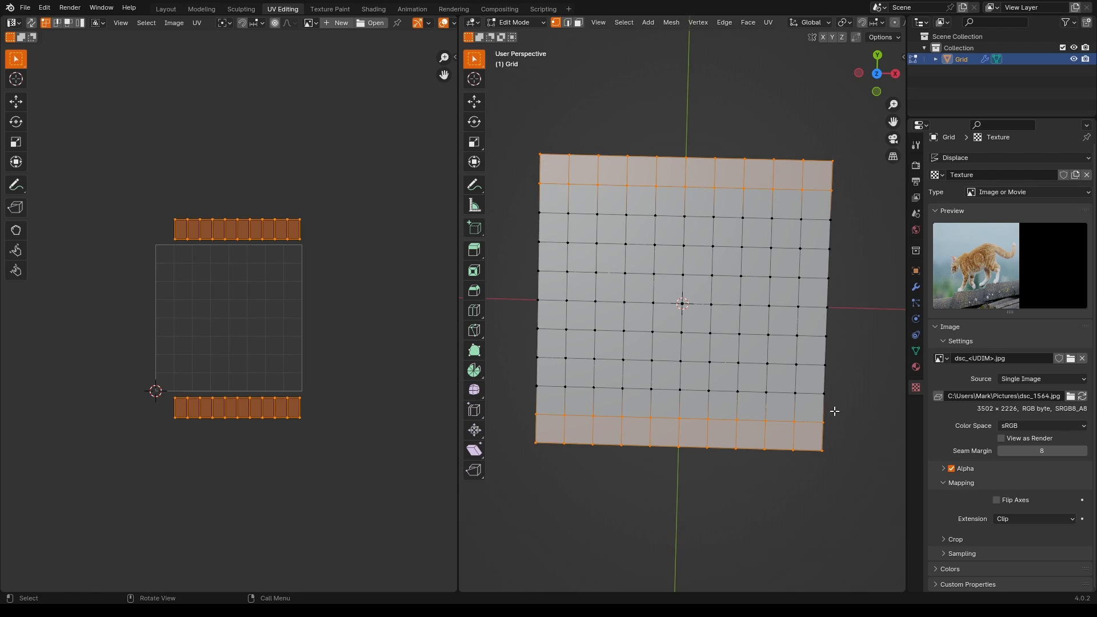
key("x")
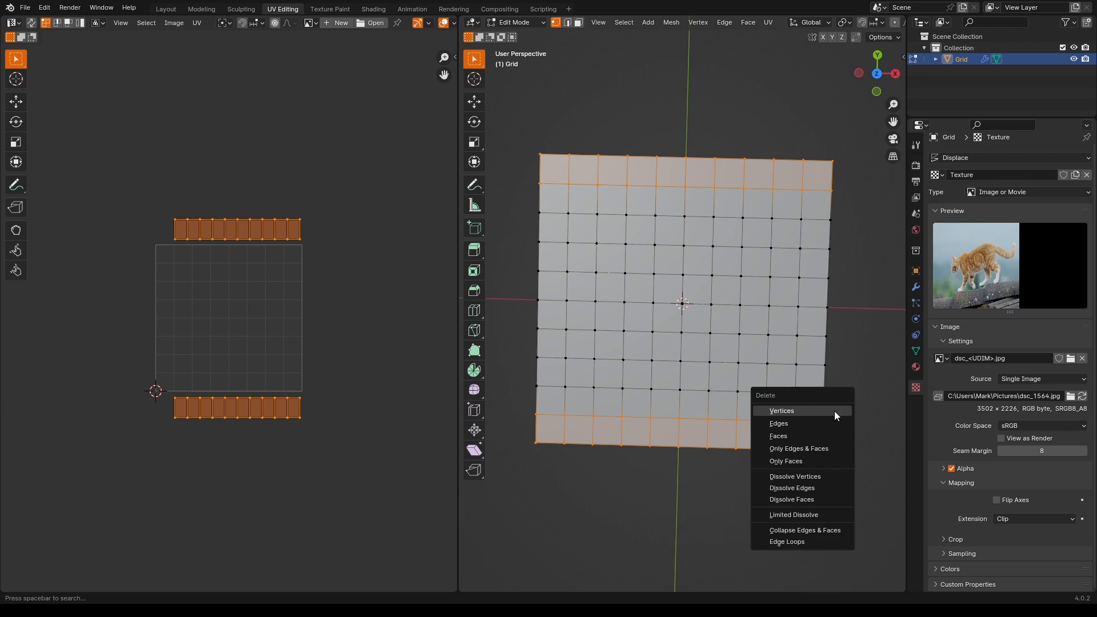
left_click(834, 410)
key("Tab")
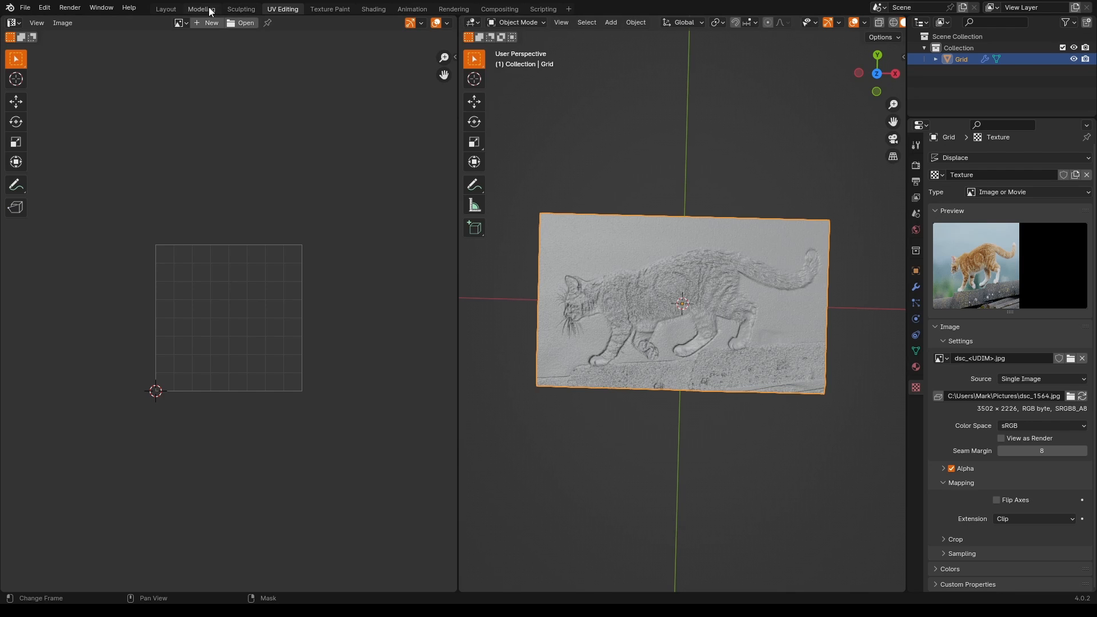
- Switch to the Layout workspace and examine the crop limits in the Displace texture's image mapping settings
left_click(165, 8)
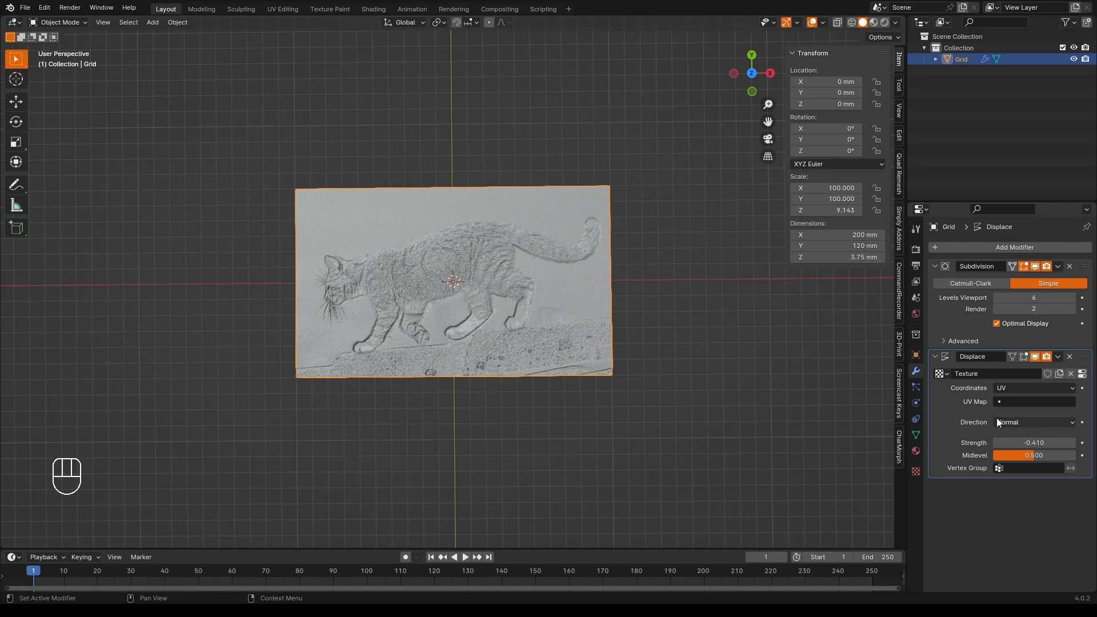
left_click(1082, 374)
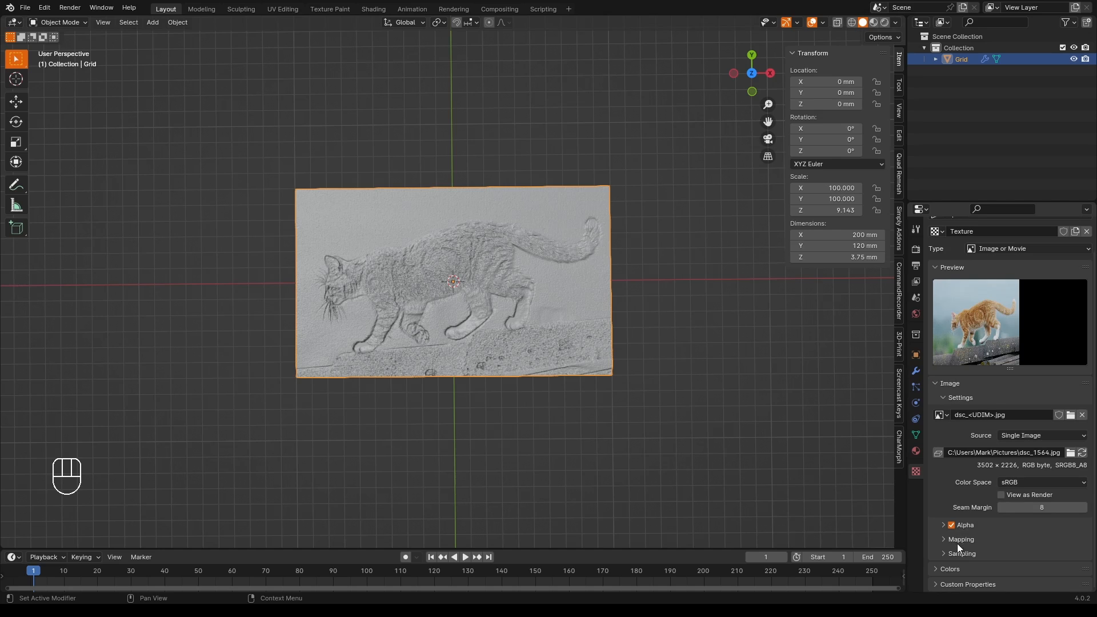
left_click(962, 540)
scroll(936, 510, "down", 3)
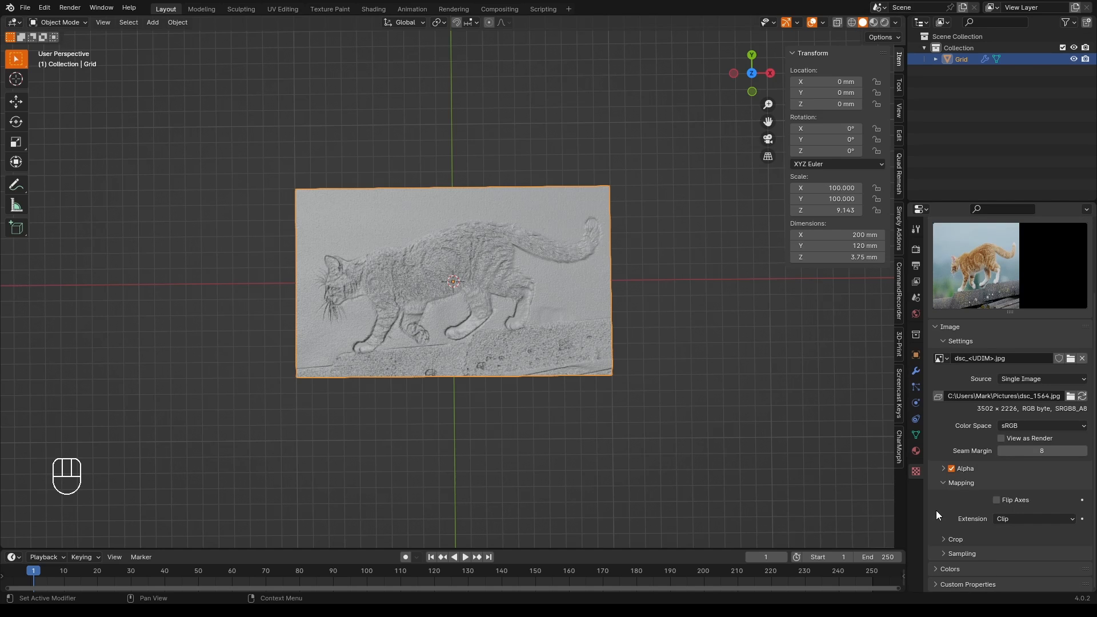
left_click(941, 539)
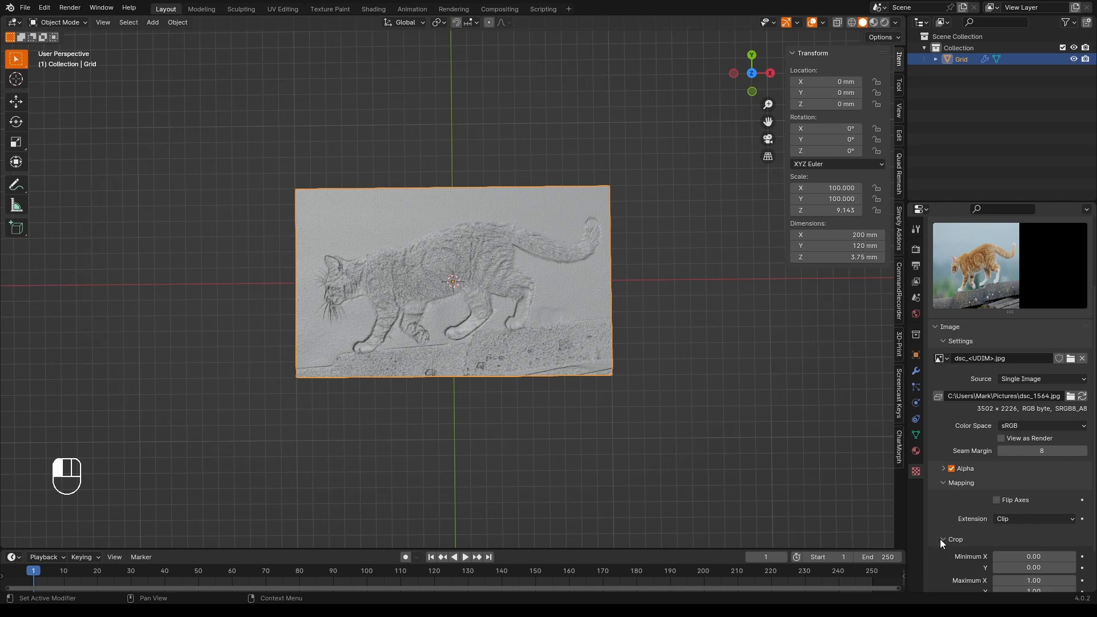
scroll(941, 515, "down", 3)
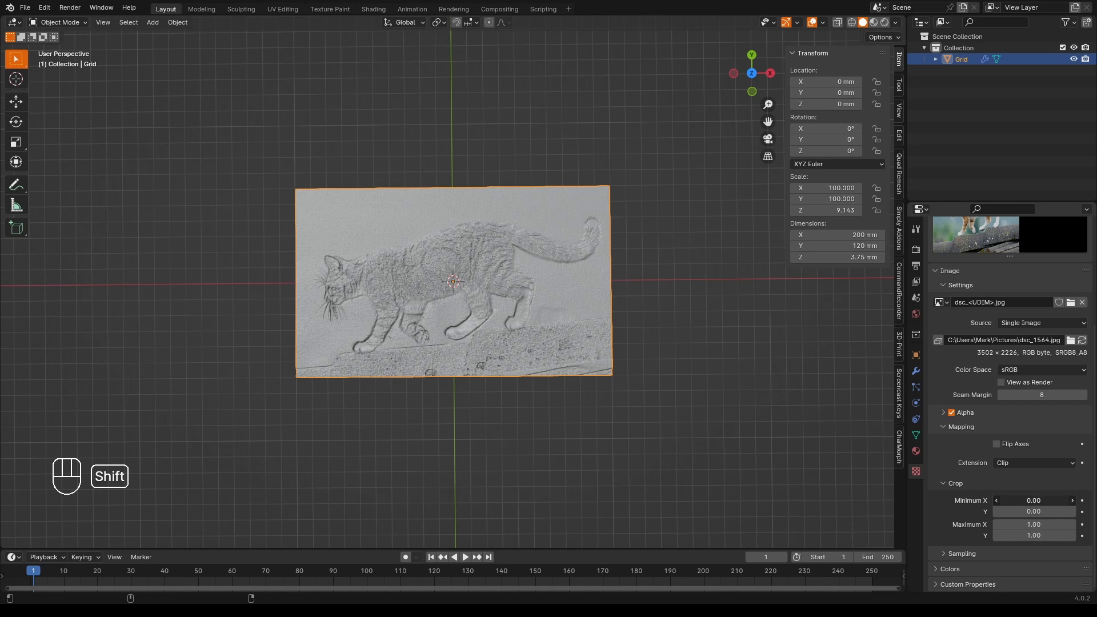
left_click_drag(1025, 500, 1017, 535, "shift")
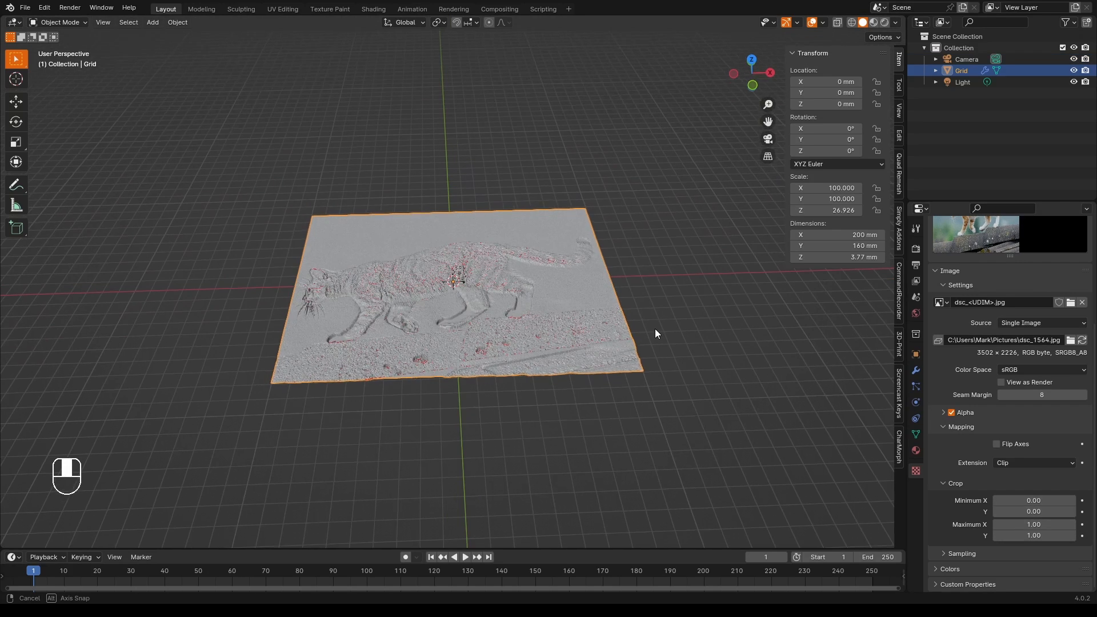
- Extrude the whole grid downward by about 10 mm in Edit Mode to give the relief a solid base
mouse_move(655, 328)
middle_mouse_down()
mouse_move(653, 267)
mouse_move(653, 332)
mouse_move(650, 320)
middle_mouse_up()
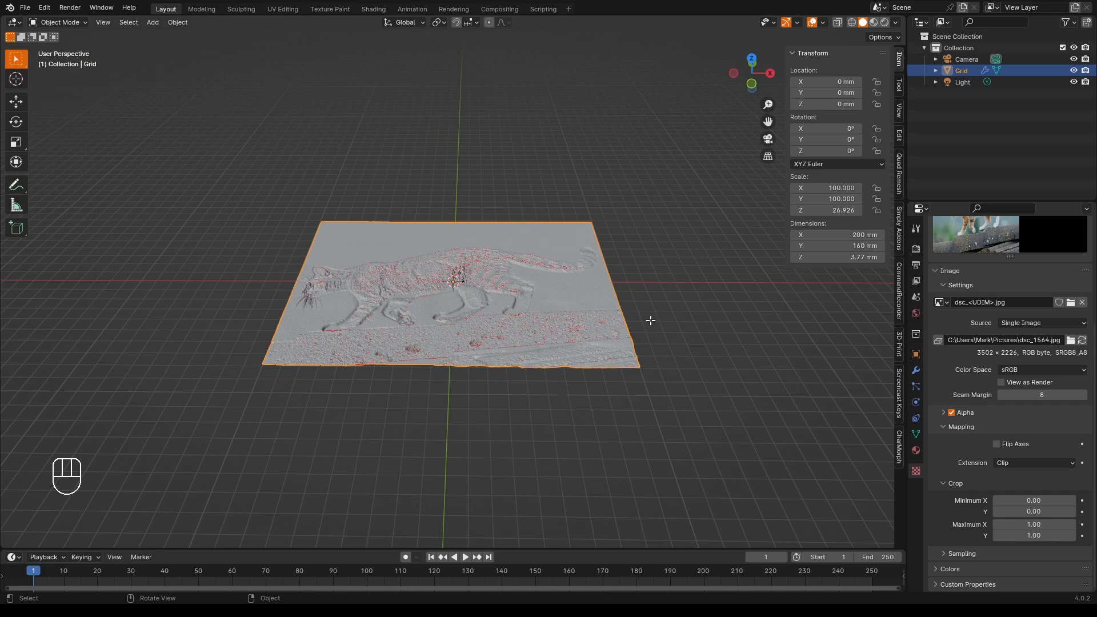
key("Tab")
middle_click_drag(651, 320, 651, 278)
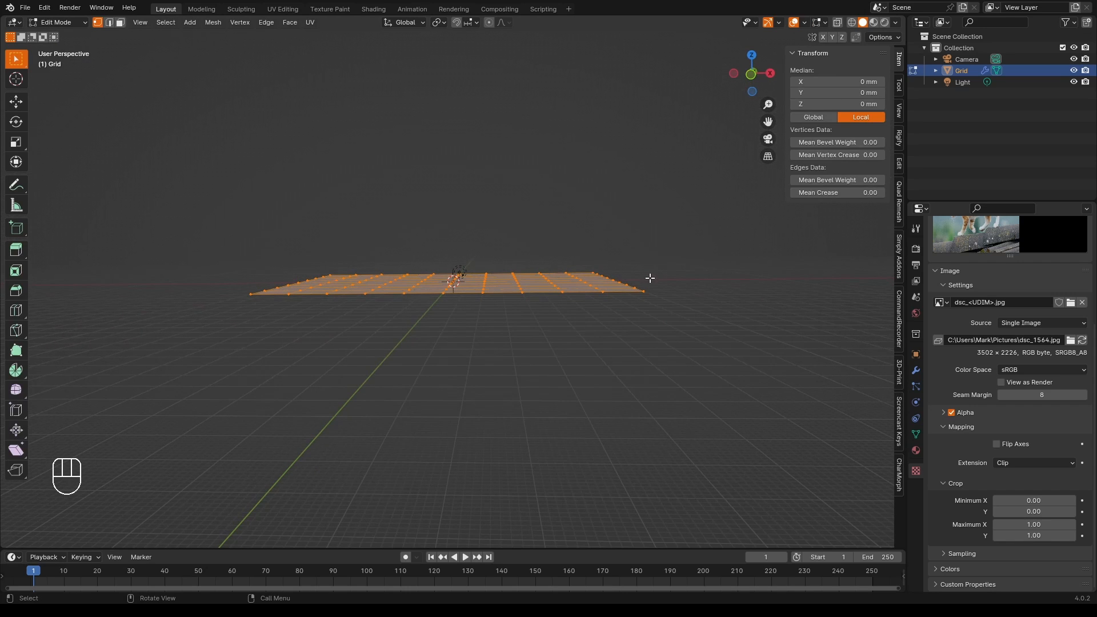
key("e")
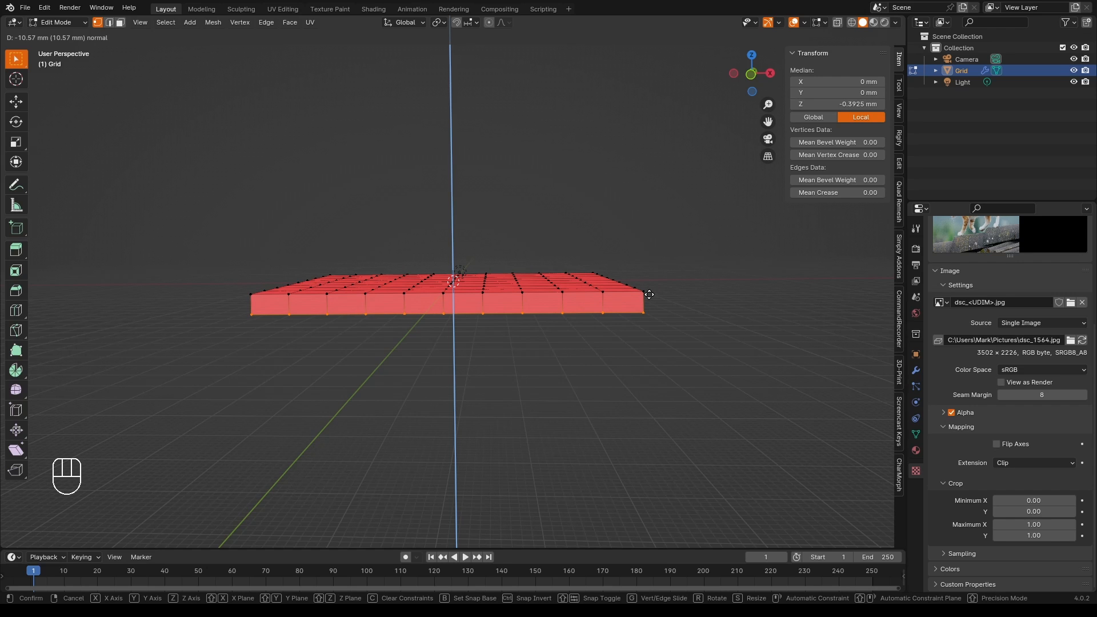
left_click(649, 295)
middle_click_drag(649, 295, 684, 351)
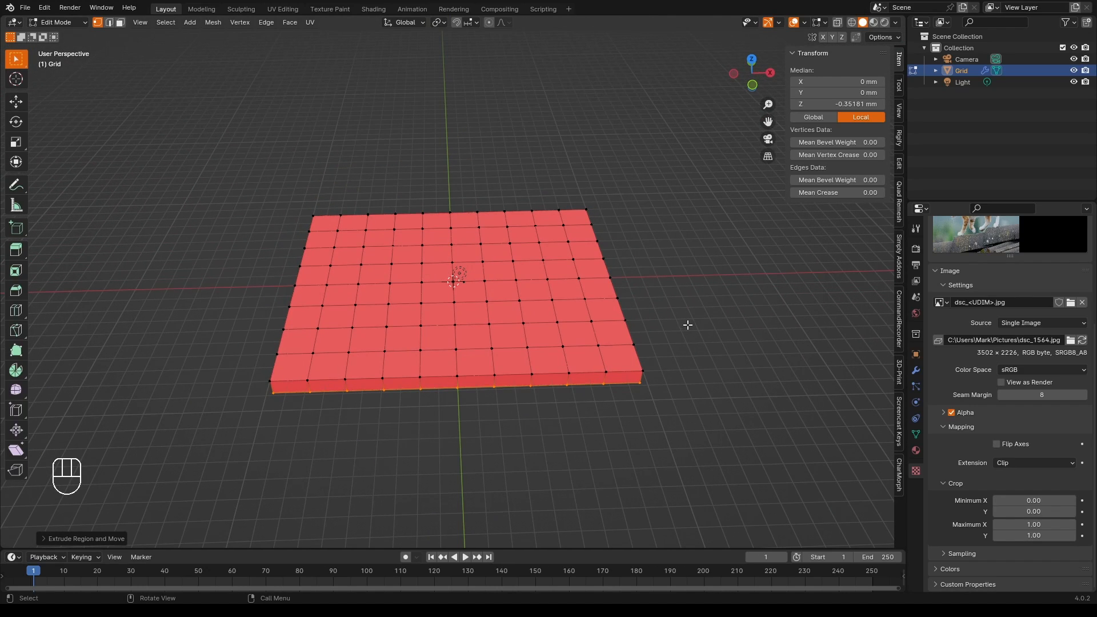
- Select the entire extruded mesh, flip its normals, and check the relief in Object Mode
left_click(804, 22)
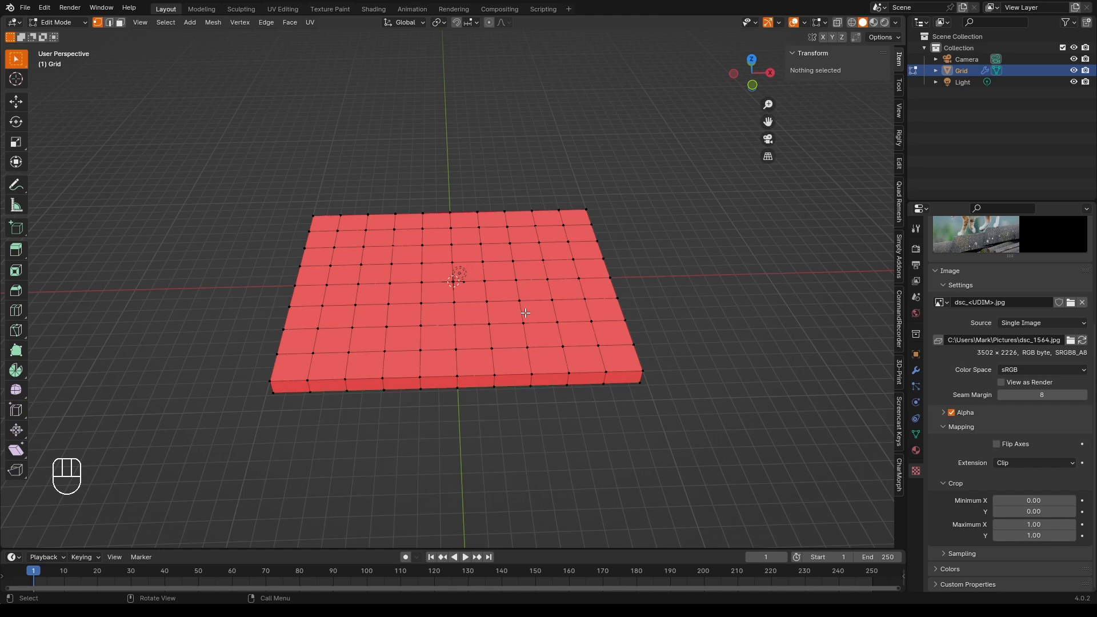
key("a")
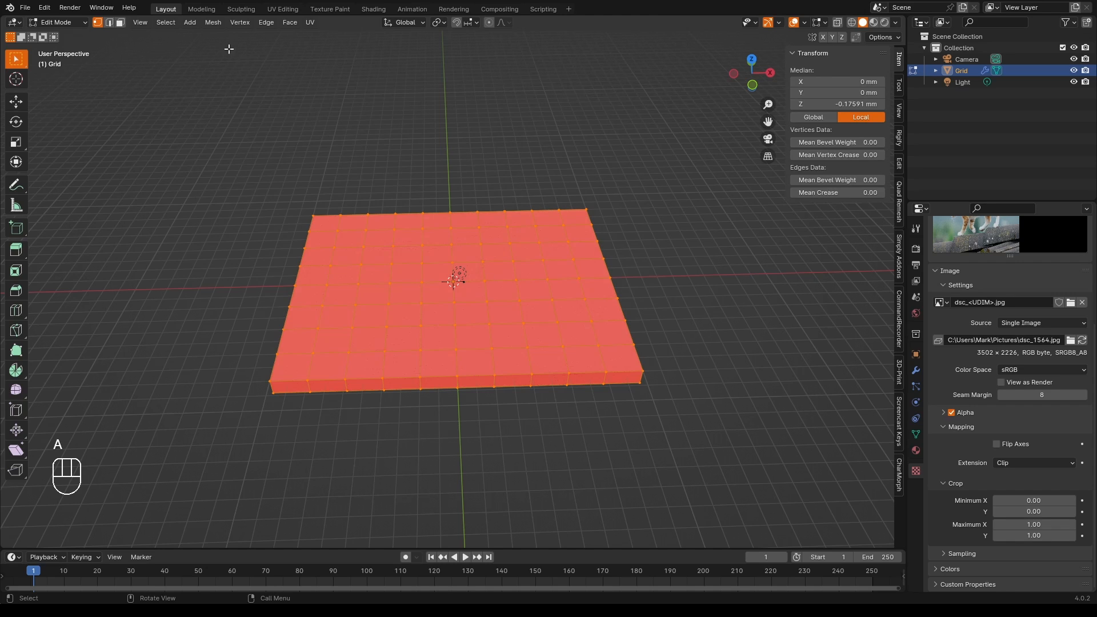
left_click(213, 26)
mouse_move(252, 231)
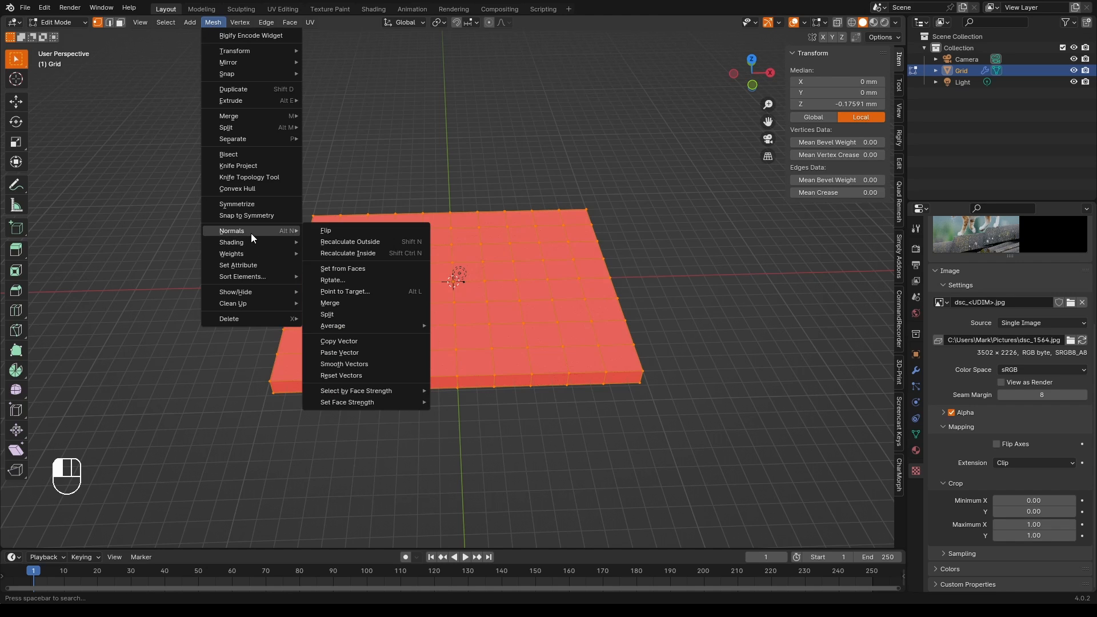
left_click(358, 231)
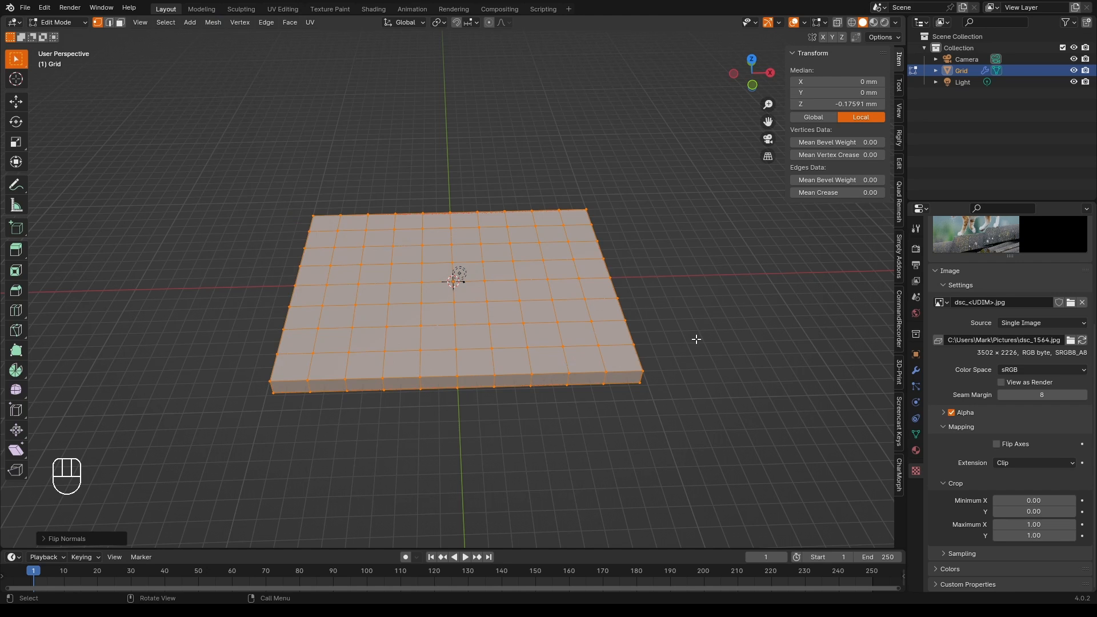
mouse_move(698, 337)
middle_mouse_down()
mouse_move(700, 280)
mouse_move(703, 332)
mouse_move(691, 341)
middle_mouse_up()
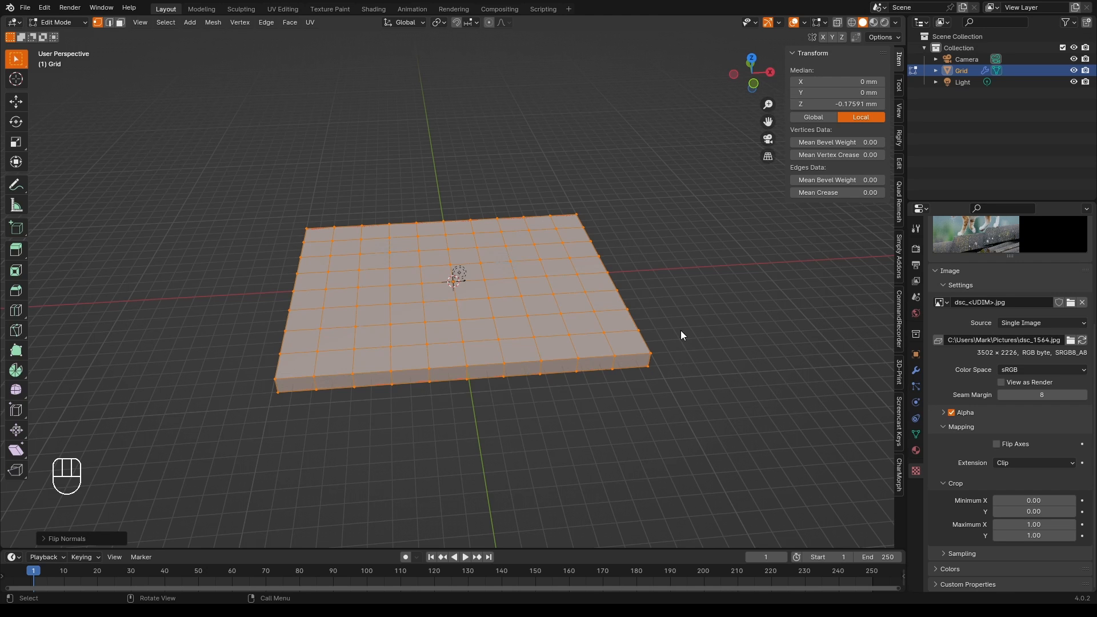
key("Tab")
mouse_move(680, 331)
middle_mouse_down()
mouse_move(681, 353)
mouse_move(679, 331)
middle_mouse_up()
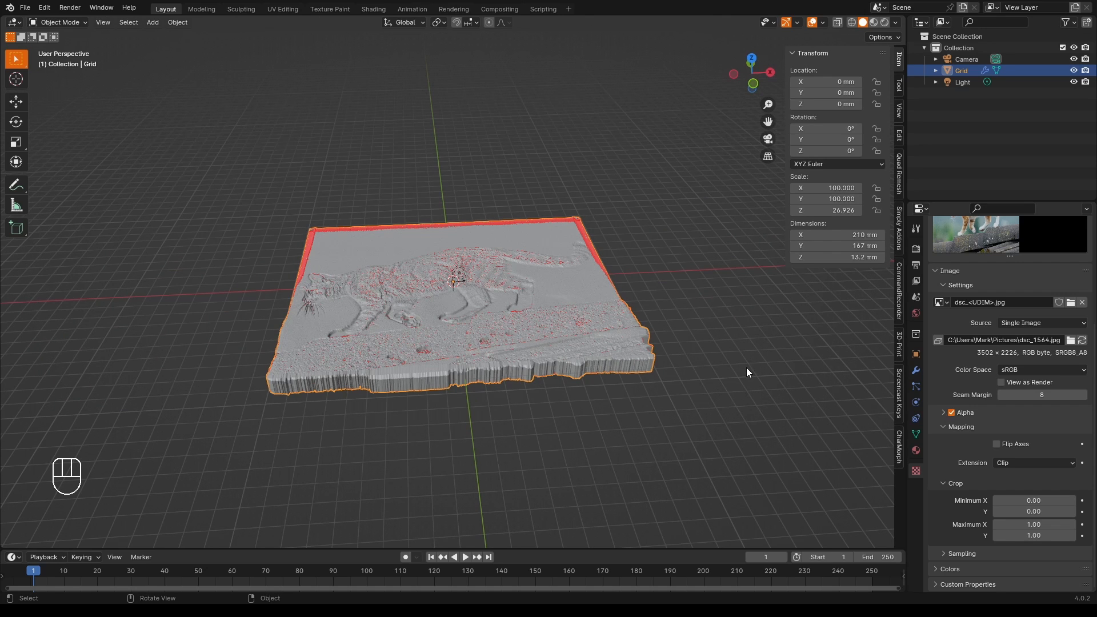
- Set the Displace modifier's direction to Z and inspect the relief's surface and sides
left_click(915, 371)
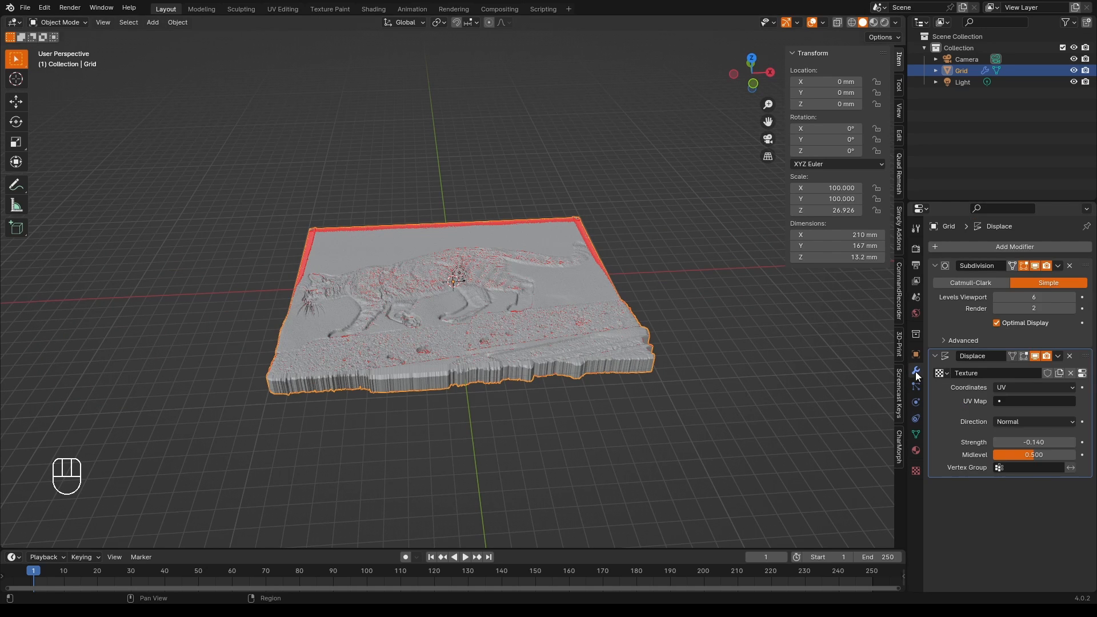
left_click(1018, 421)
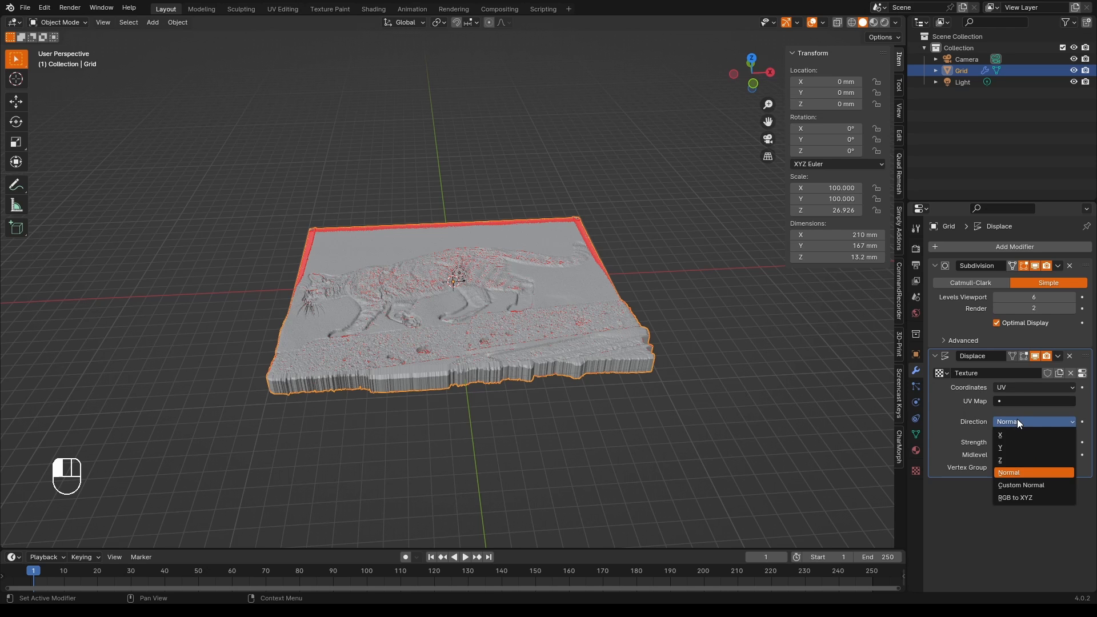
left_click(1016, 459)
mouse_move(680, 375)
middle_mouse_down()
mouse_move(702, 360)
mouse_move(695, 395)
mouse_move(687, 195)
mouse_move(674, 351)
mouse_move(686, 394)
middle_mouse_up()
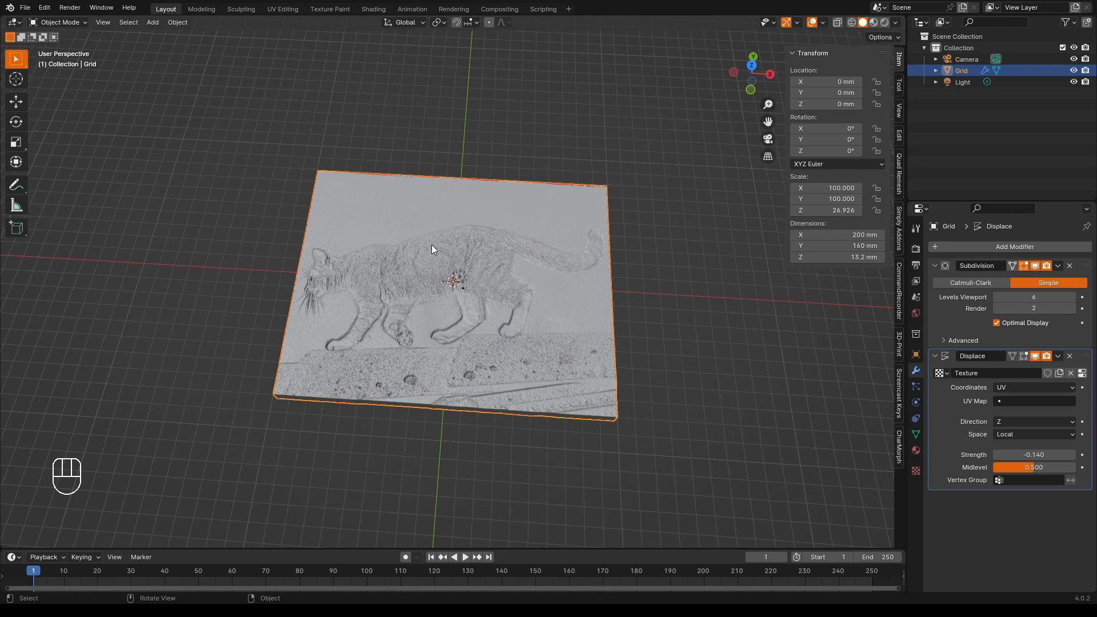
mouse_move(712, 414)
middle_mouse_down()
mouse_move(709, 271)
mouse_move(719, 420)
middle_mouse_up()
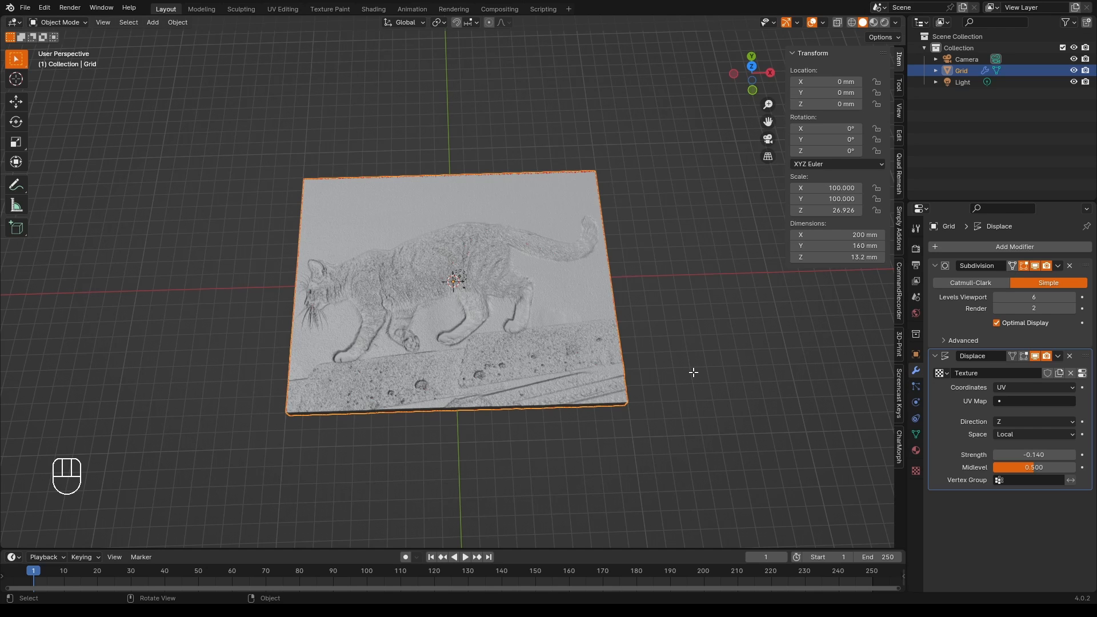
- In Edit Mode with X-ray enabled, select only the vertices of the slab's upper layer
key("Tab")
middle_click_drag(694, 372, 293, 287)
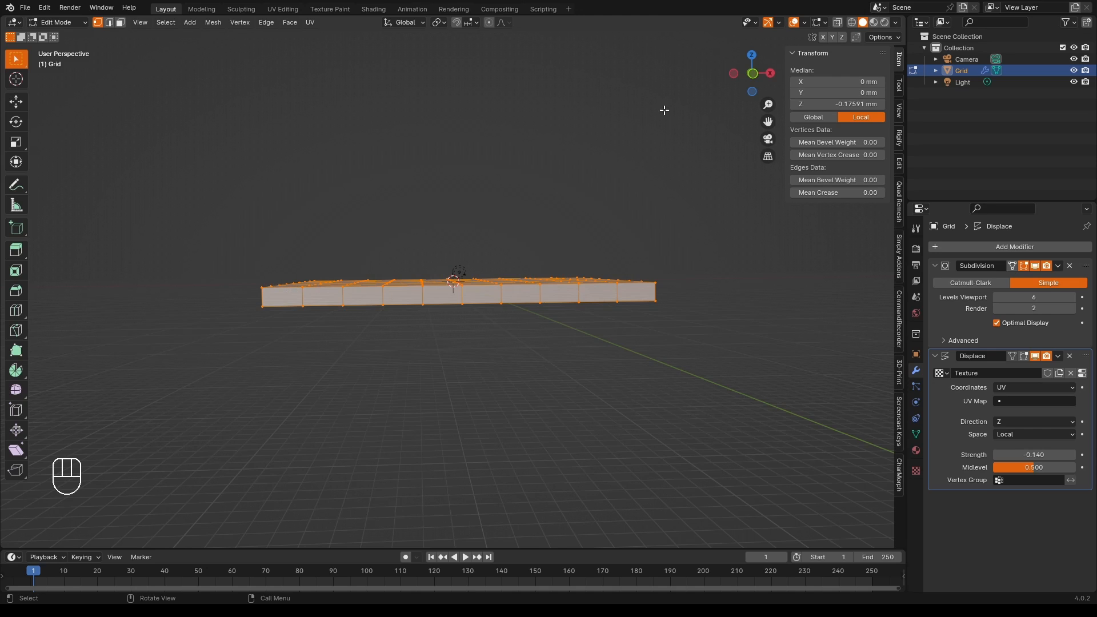
left_click(837, 23)
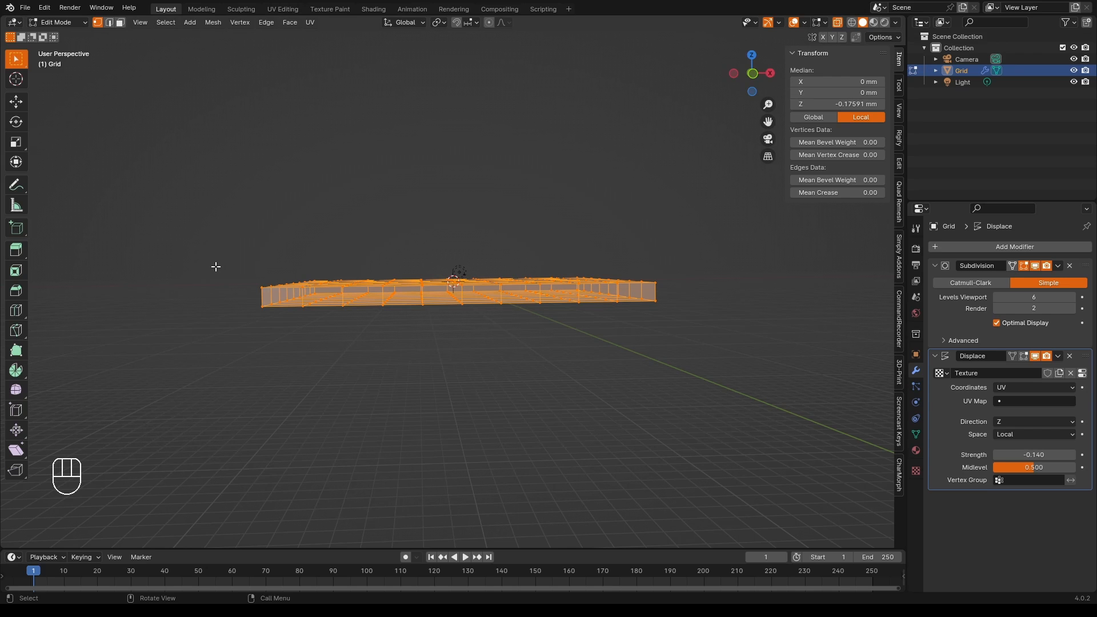
left_click_drag(222, 244, 693, 289)
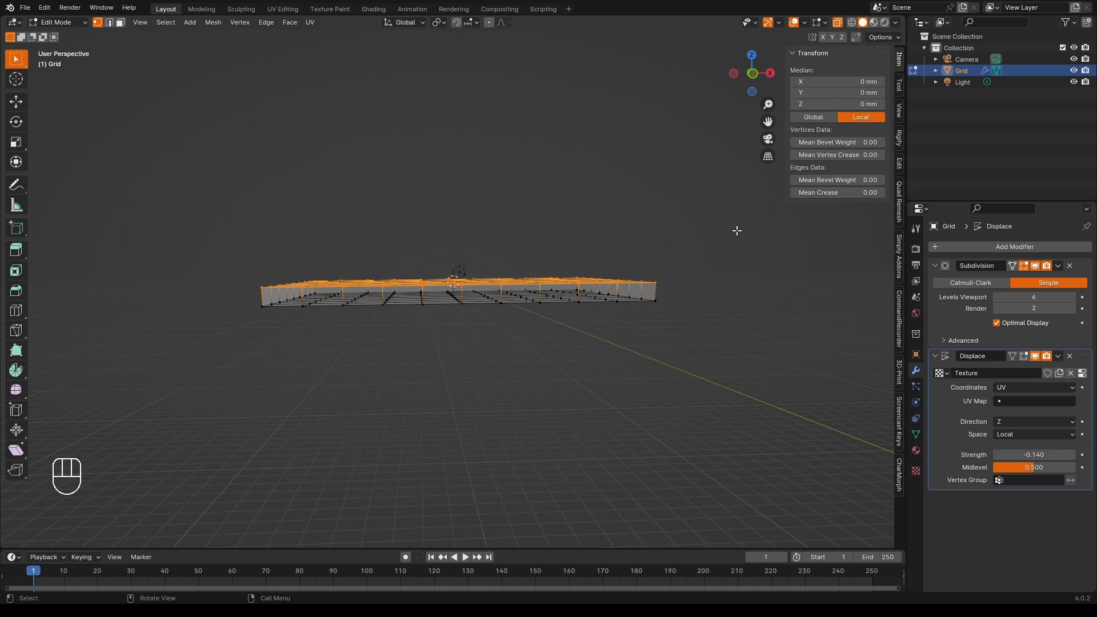
middle_click_drag(737, 230, 728, 258)
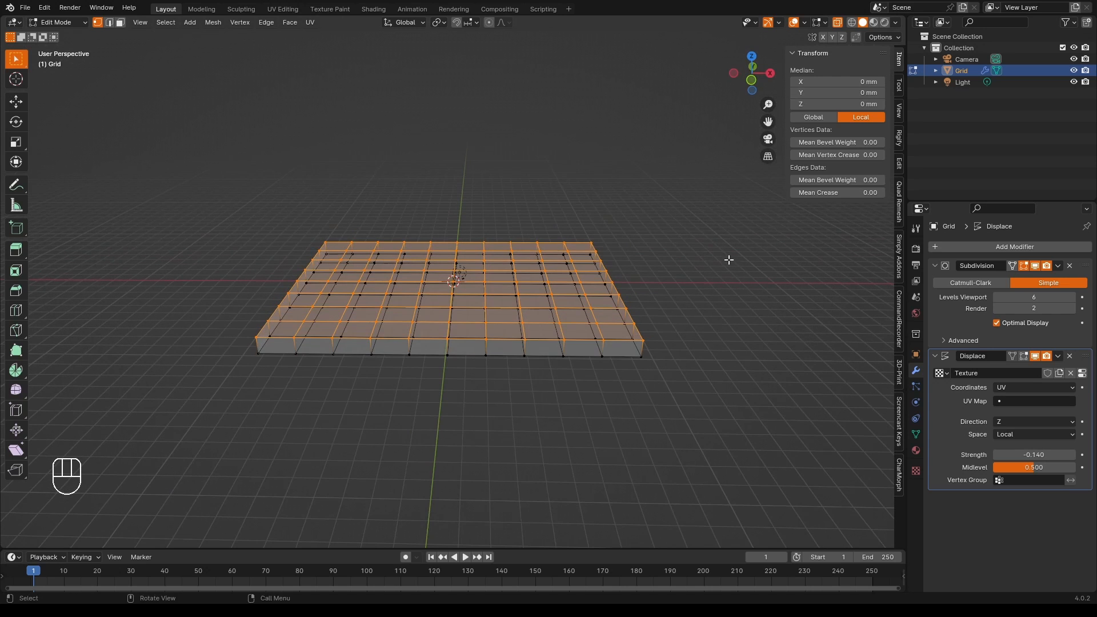
- Turn off X-ray and assign the selected upper-layer vertices to a new vertex group on the Grid mesh
left_click(836, 23)
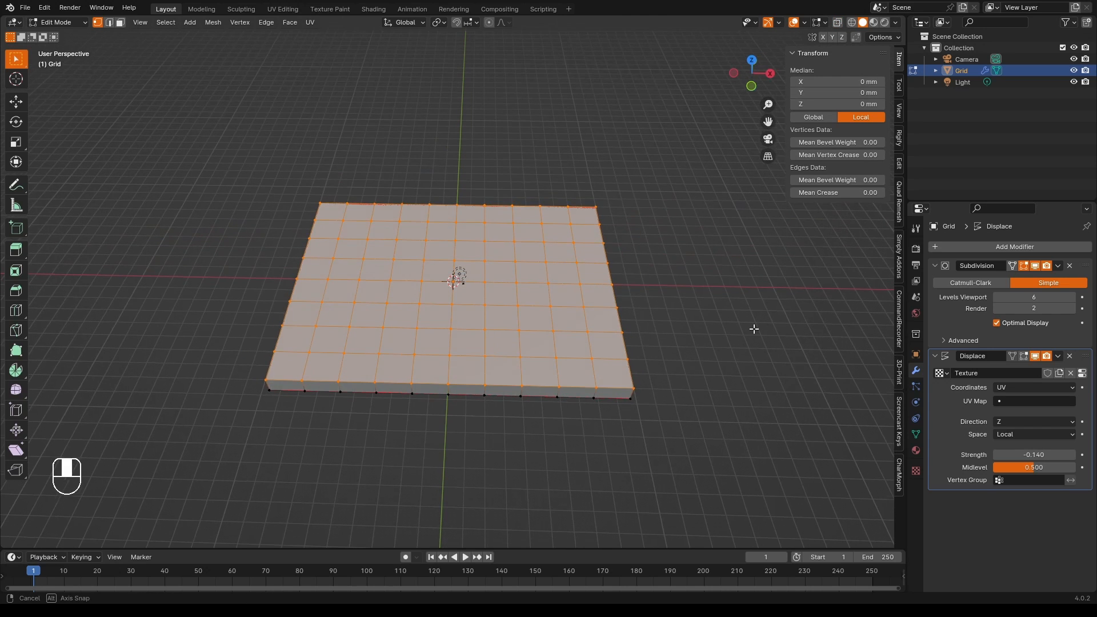
left_click(916, 434)
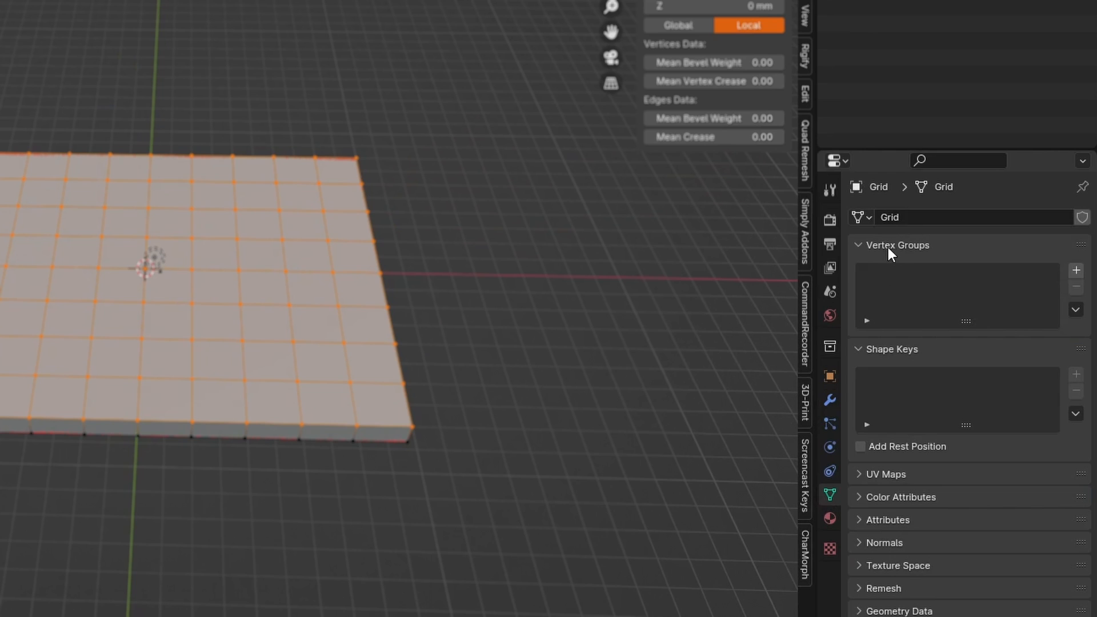
left_click(1077, 271)
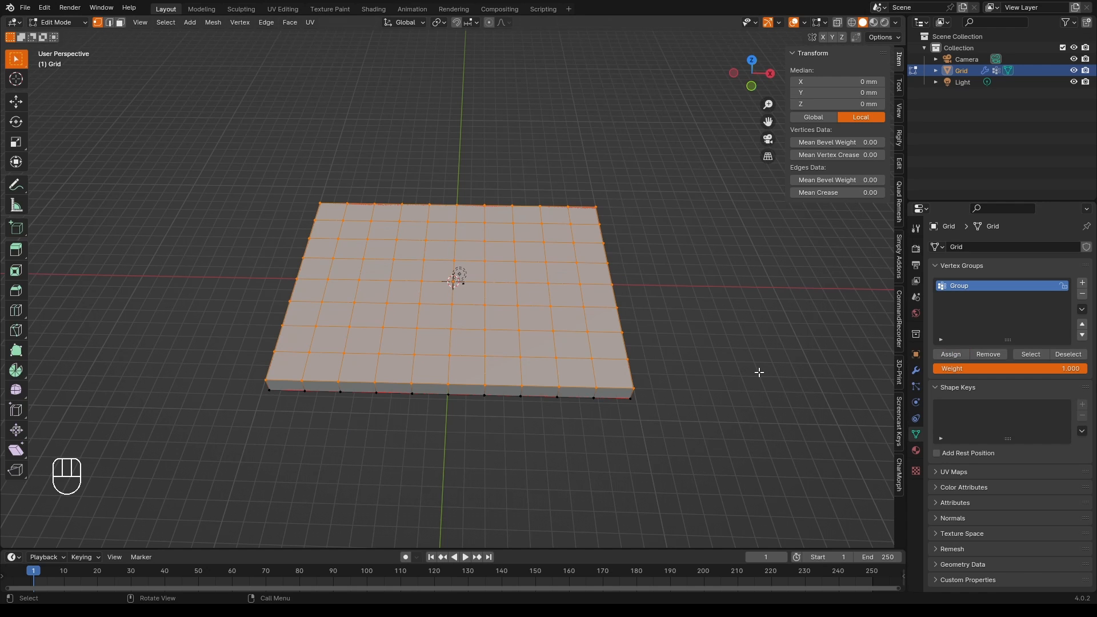
- Limit the Displace modifier to the vertex group "Group" and inspect the relief's surface and sides in Object Mode
left_click(916, 371)
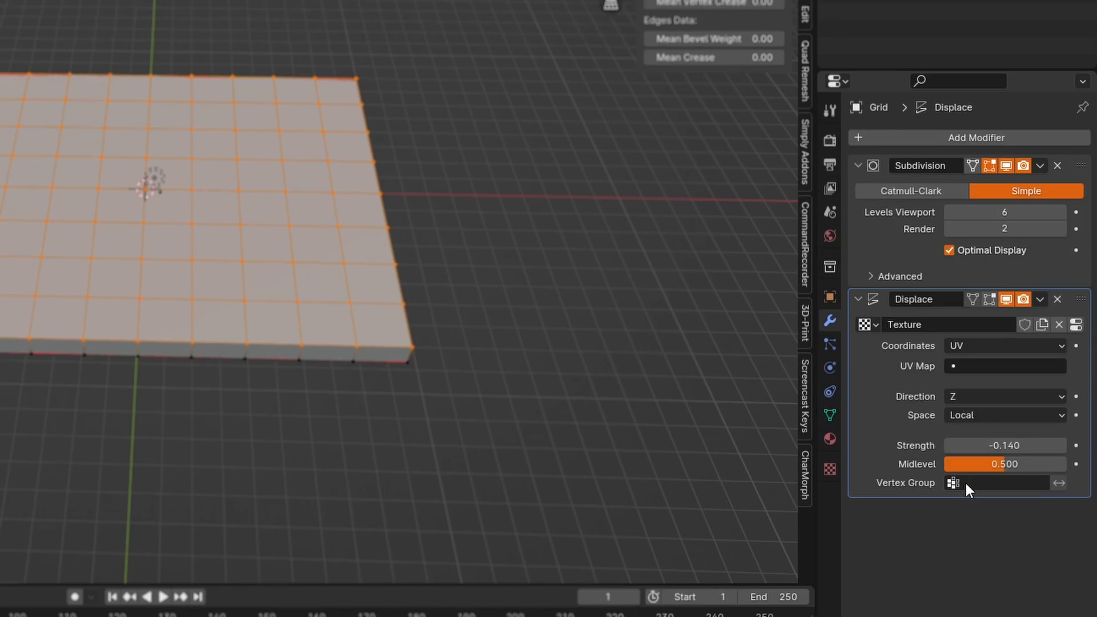
left_click(966, 563)
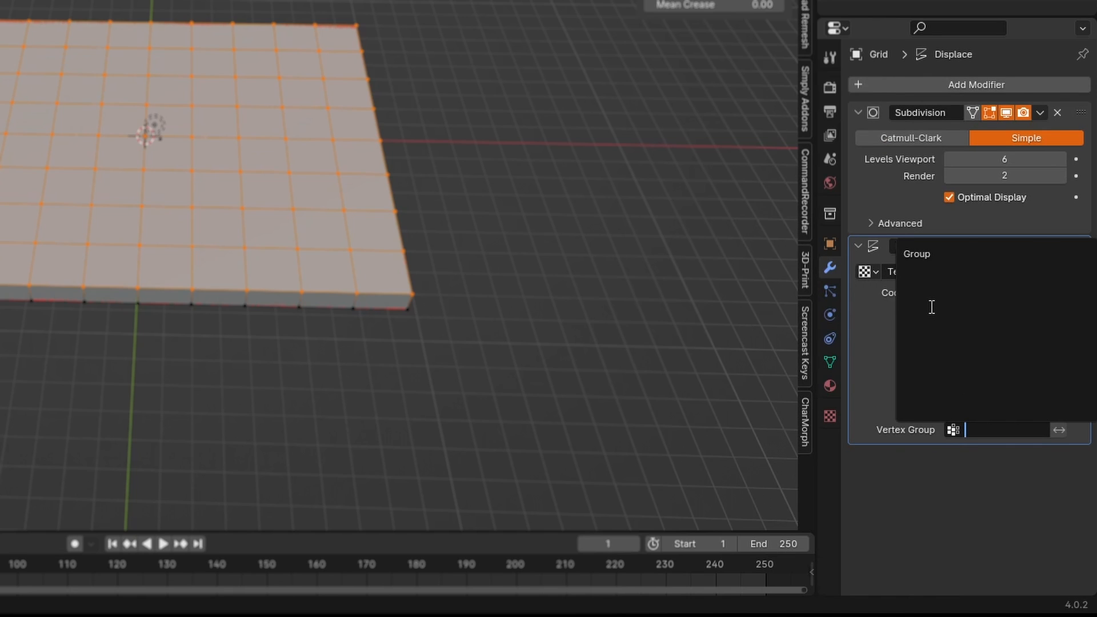
left_click(925, 253)
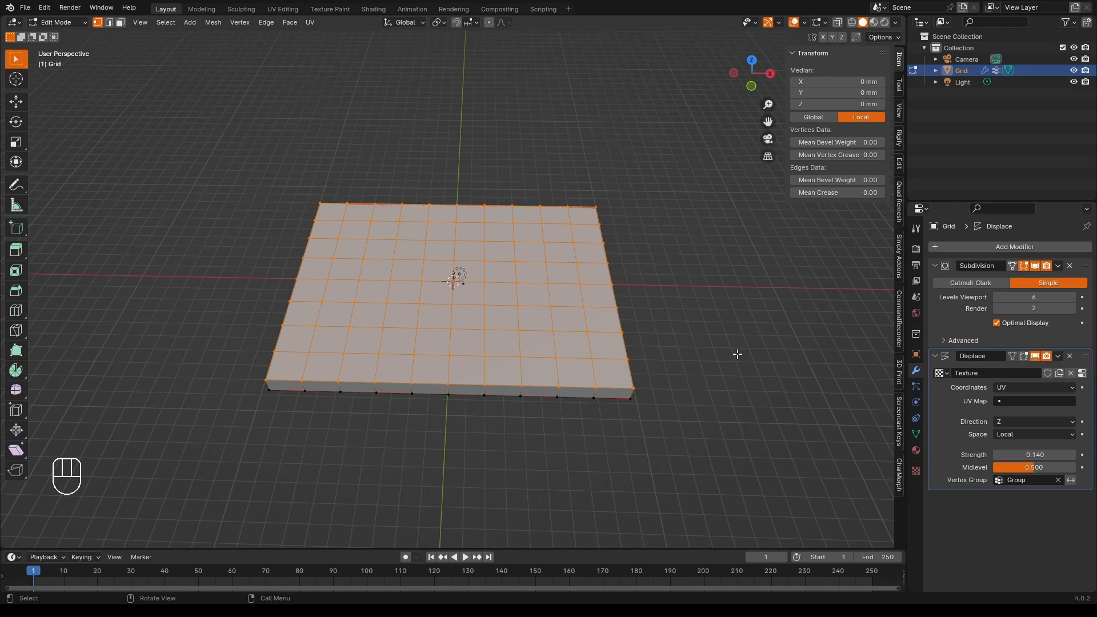
key("Tab")
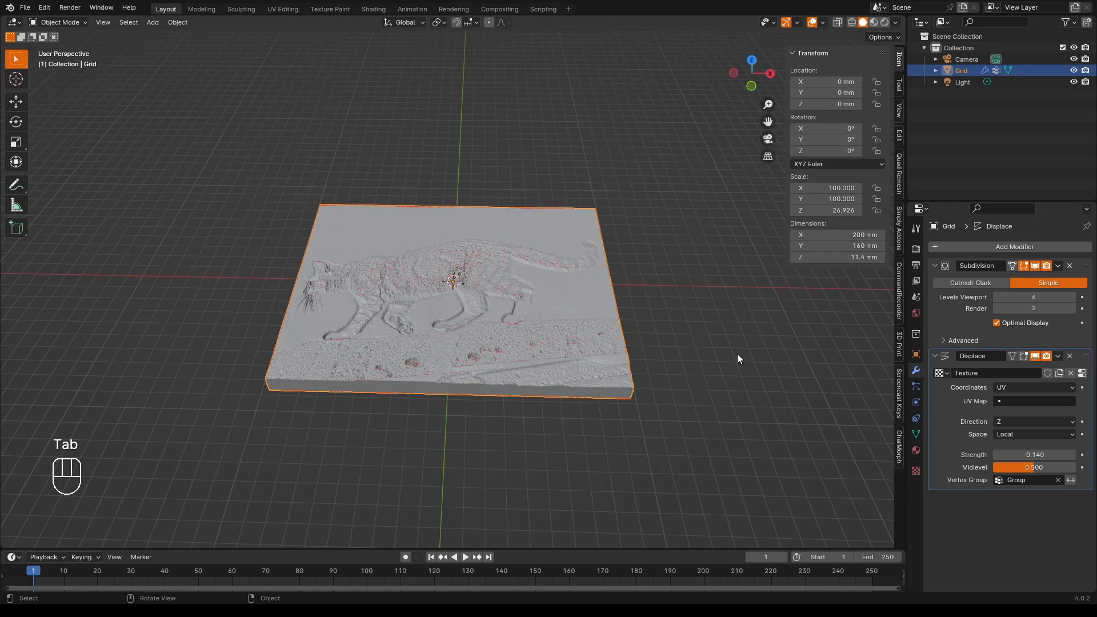
middle_click_drag(742, 363, 744, 421)
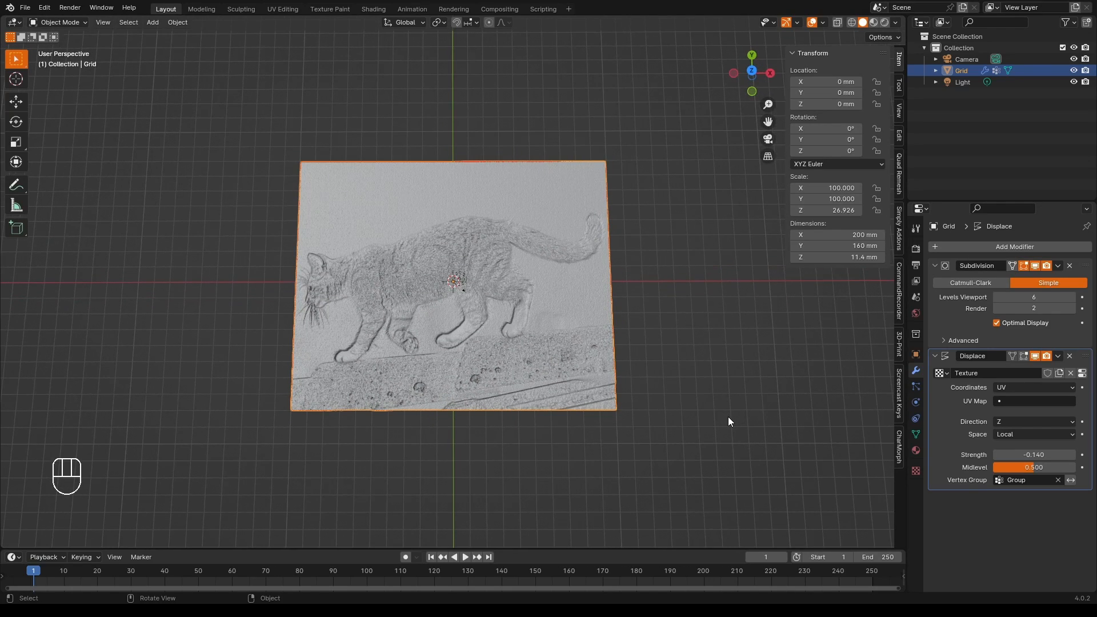
middle_click_drag(728, 421, 726, 313)
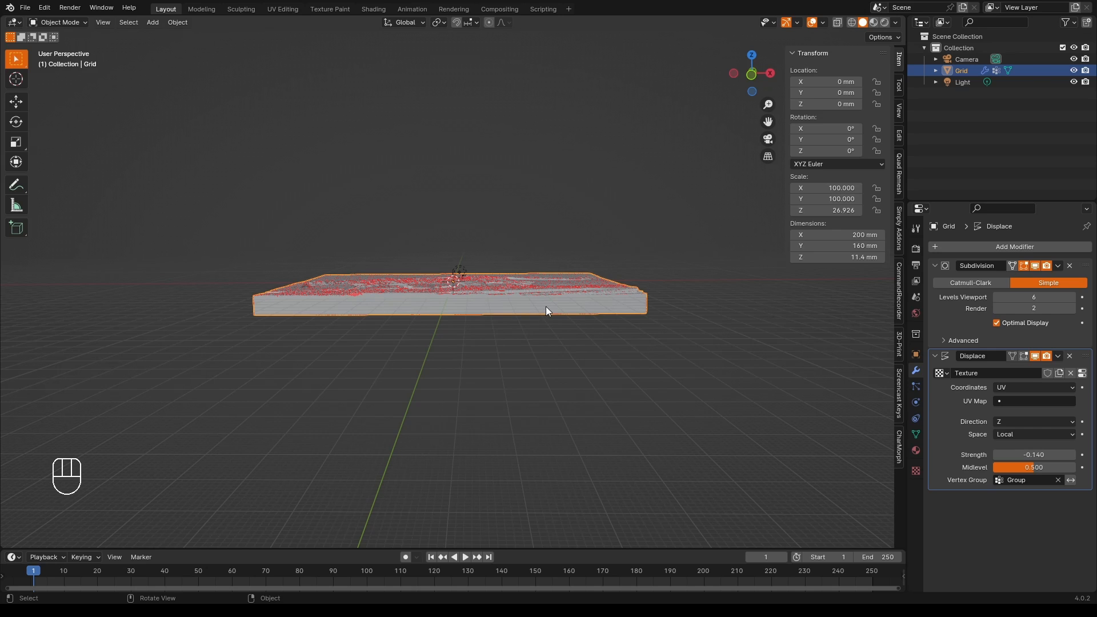
- In Edit Mode, invert the selection to the slab's lower vertices and move them up about 6.9 mm along Z
key("Tab")
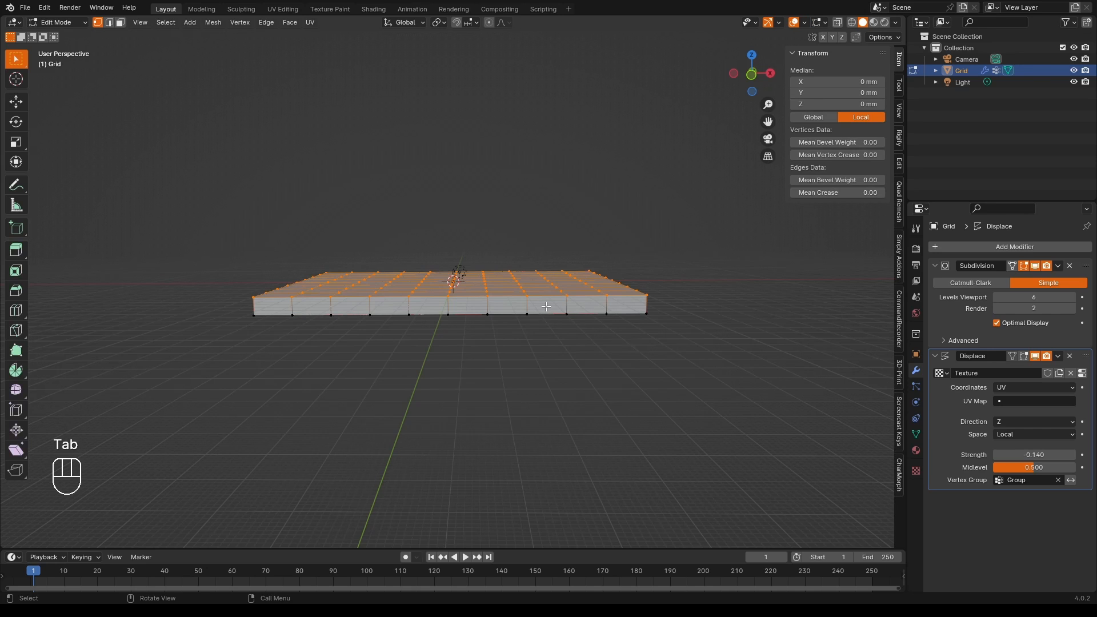
middle_click_drag(539, 328, 466, 291)
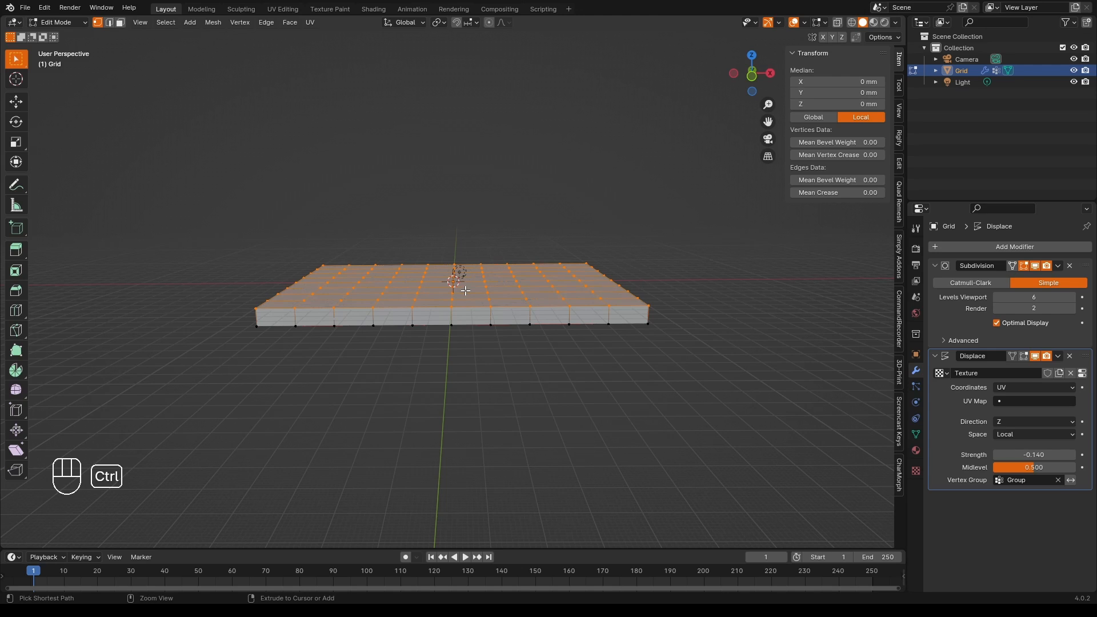
key("ctrl+i")
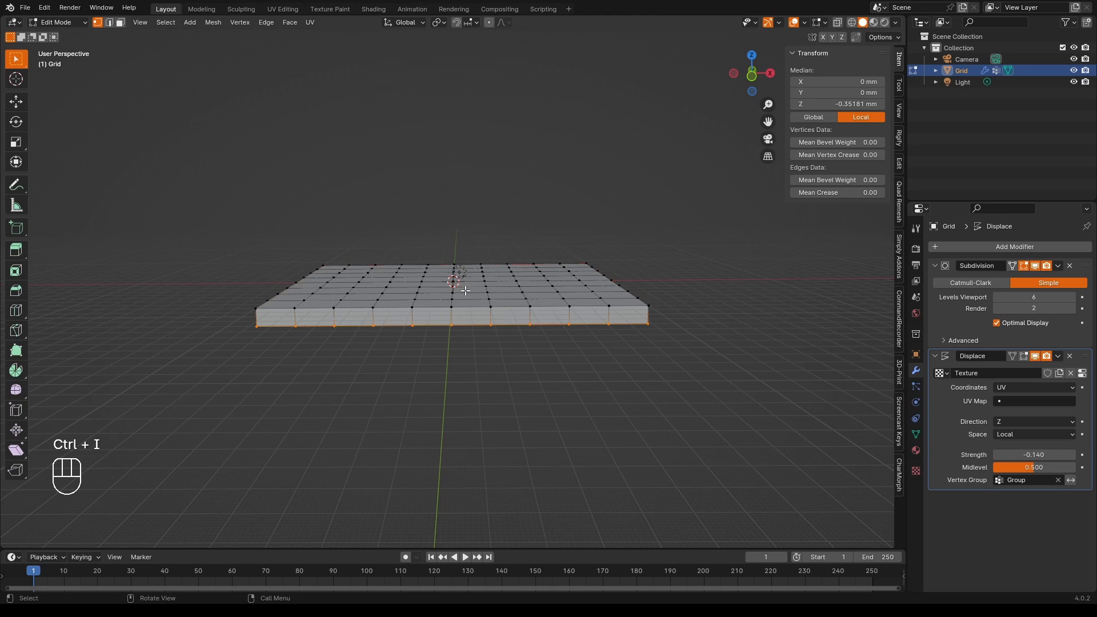
middle_click_drag(465, 291, 457, 266)
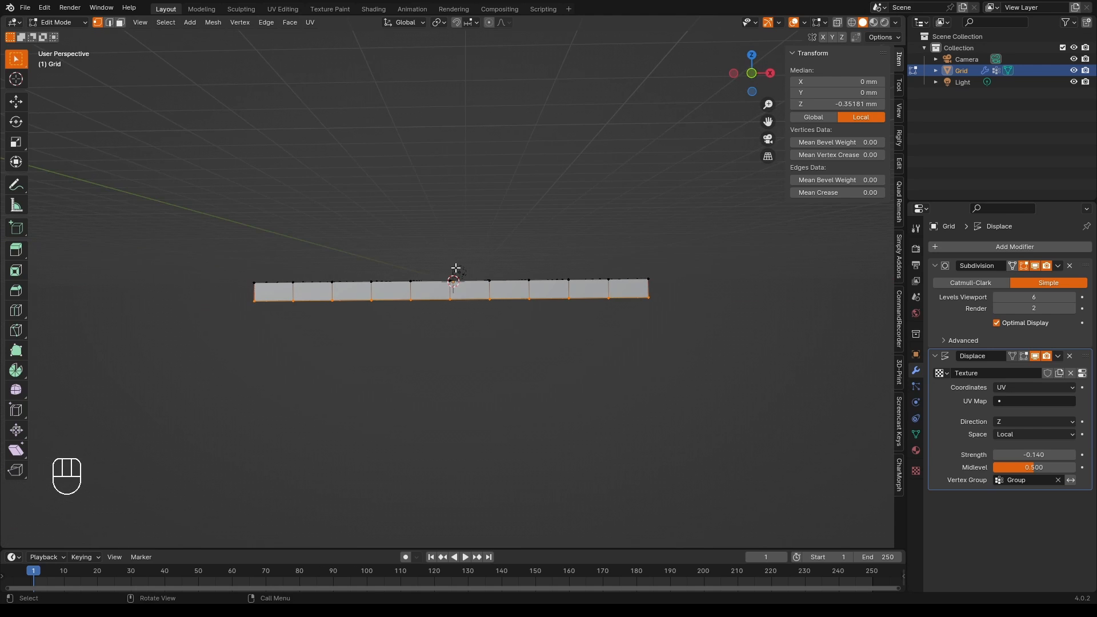
key("g")
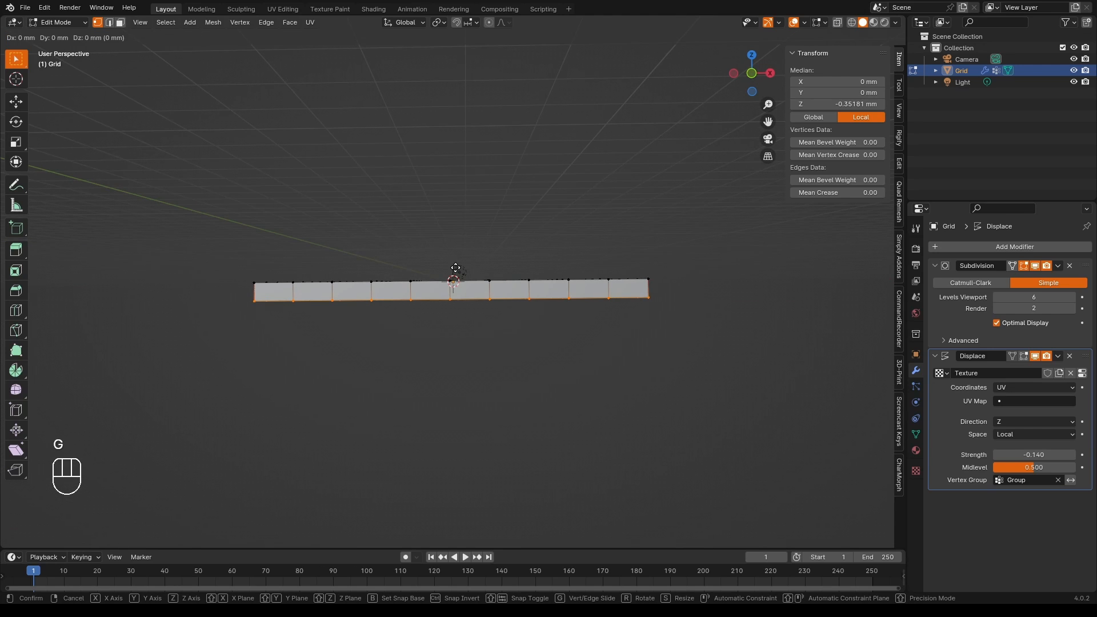
key("z")
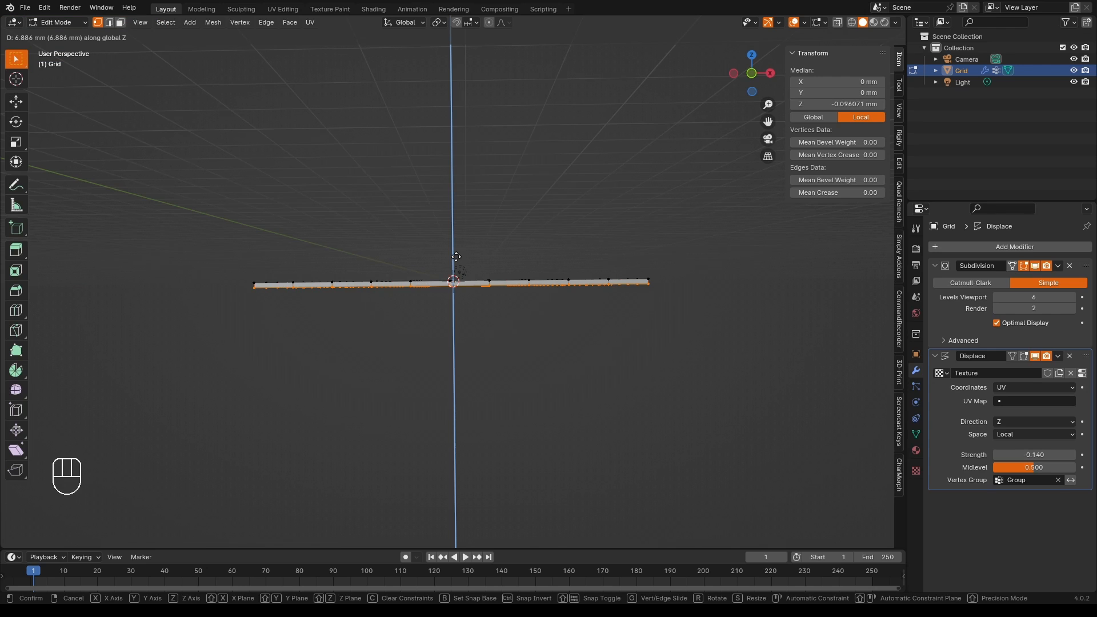
left_click(456, 257)
middle_click_drag(456, 256, 525, 307)
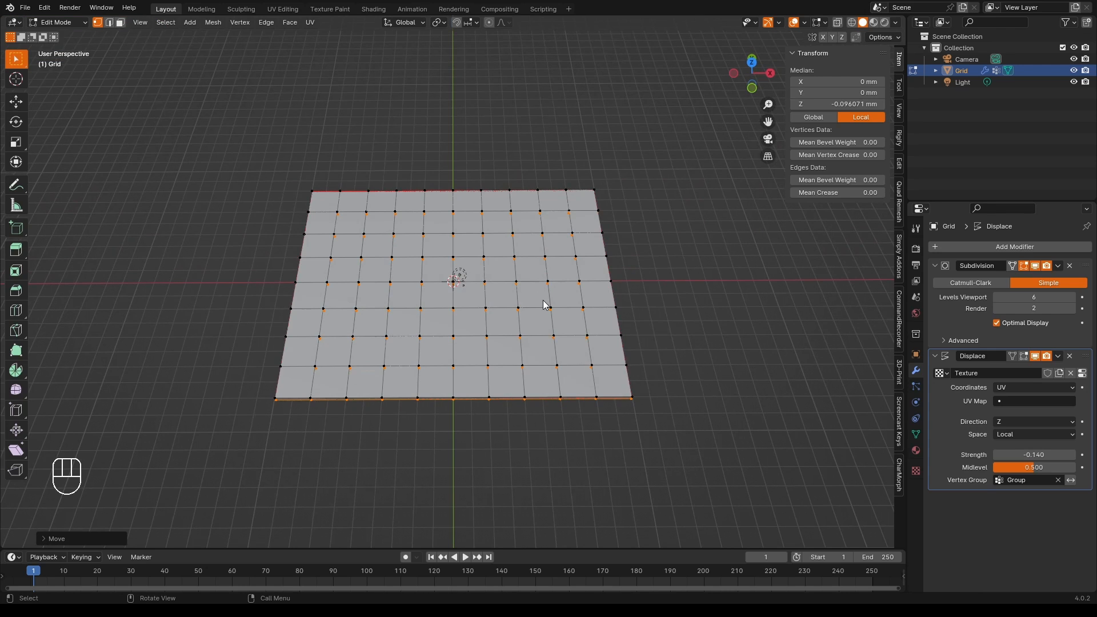
- Check the slab's underside in Object Mode and lower its bottom vertices about 0.6 mm along Z in Edit Mode
key("Tab")
middle_click_drag(581, 329, 645, 173)
scroll(657, 221, "up", 2)
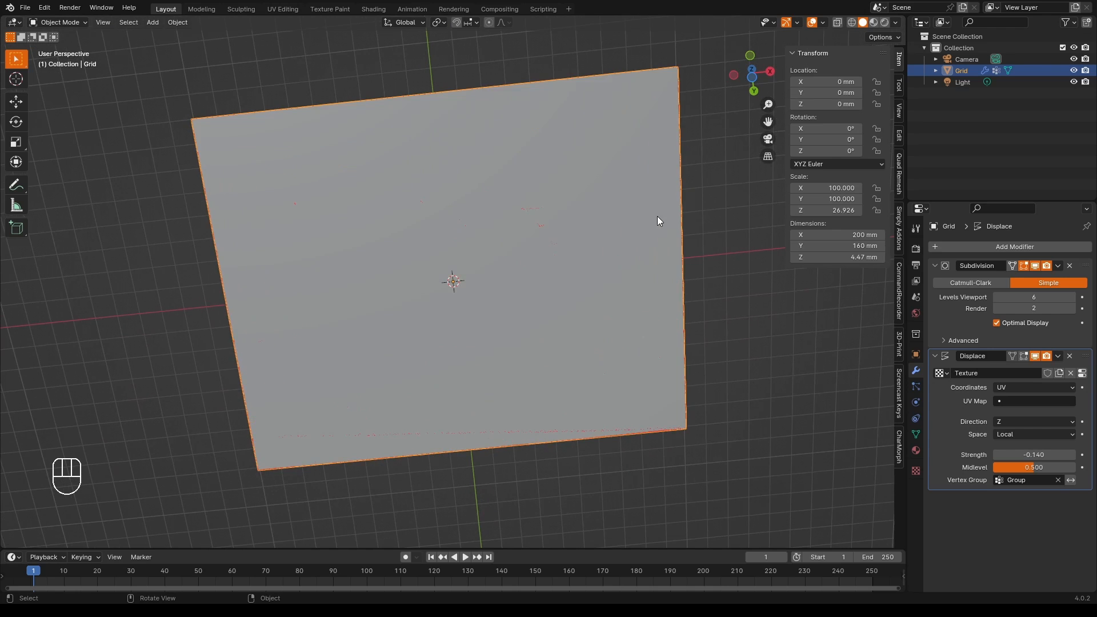
scroll(657, 218, "down", 1)
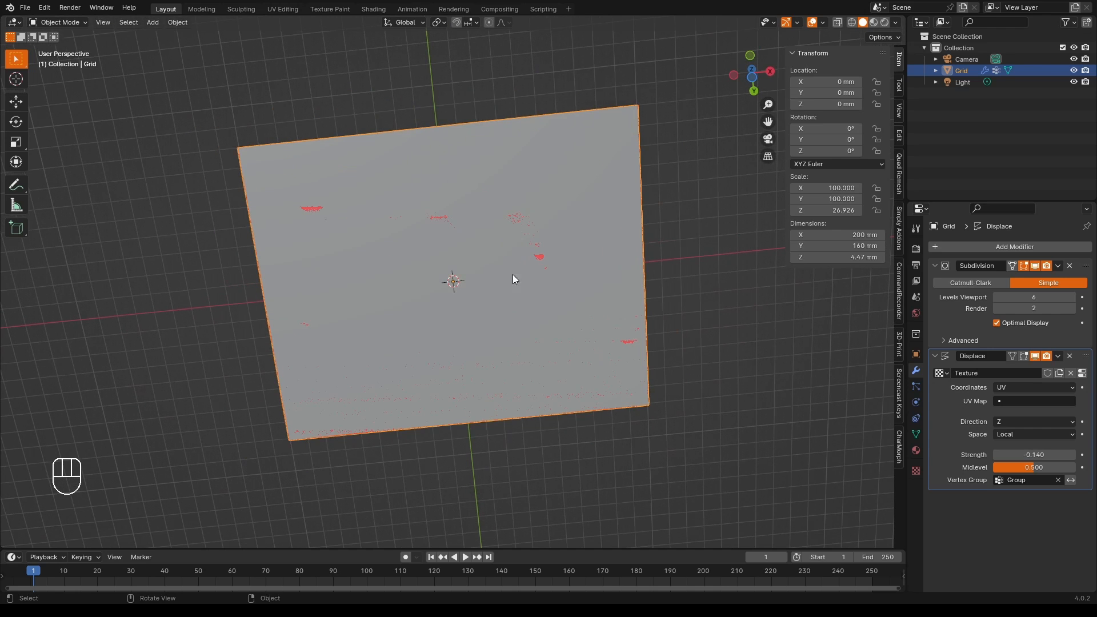
middle_click_drag(619, 259, 732, 342)
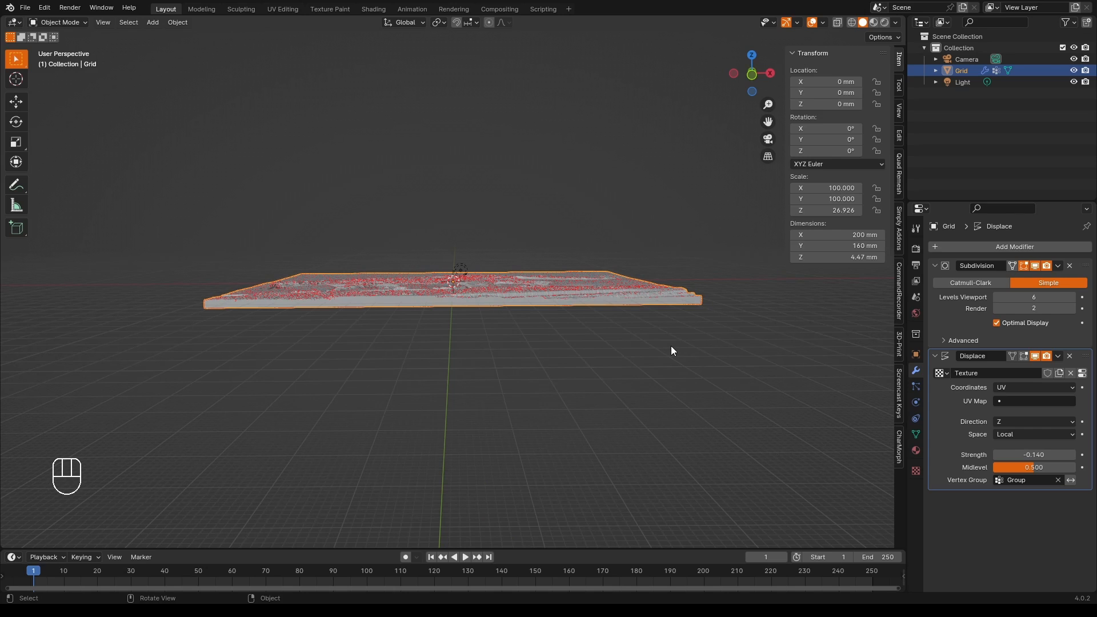
key("Tab")
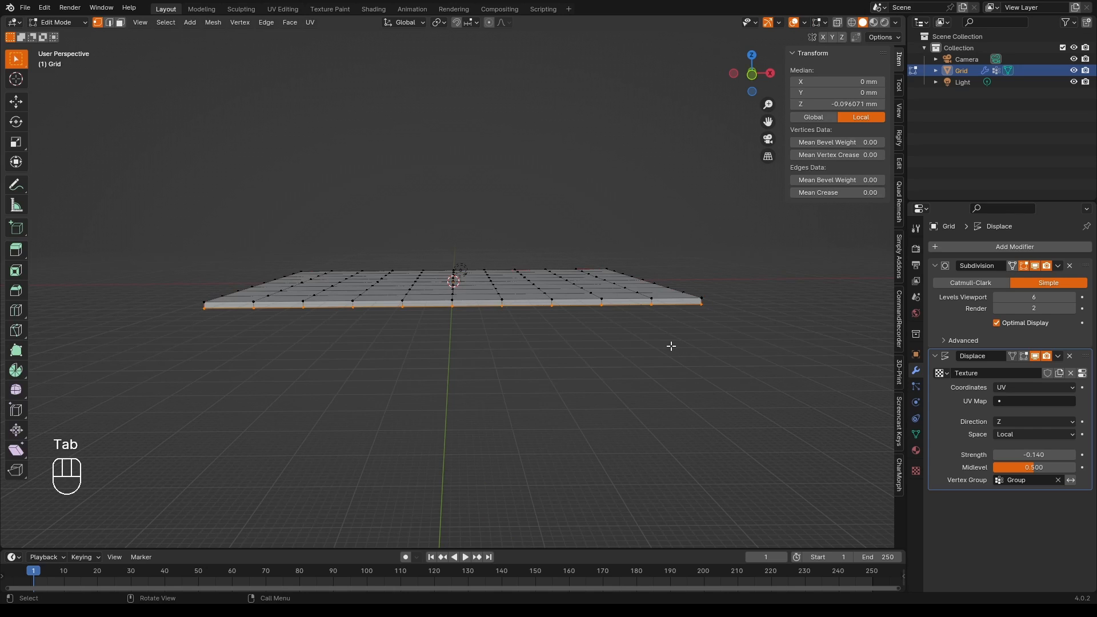
key("g")
key("z")
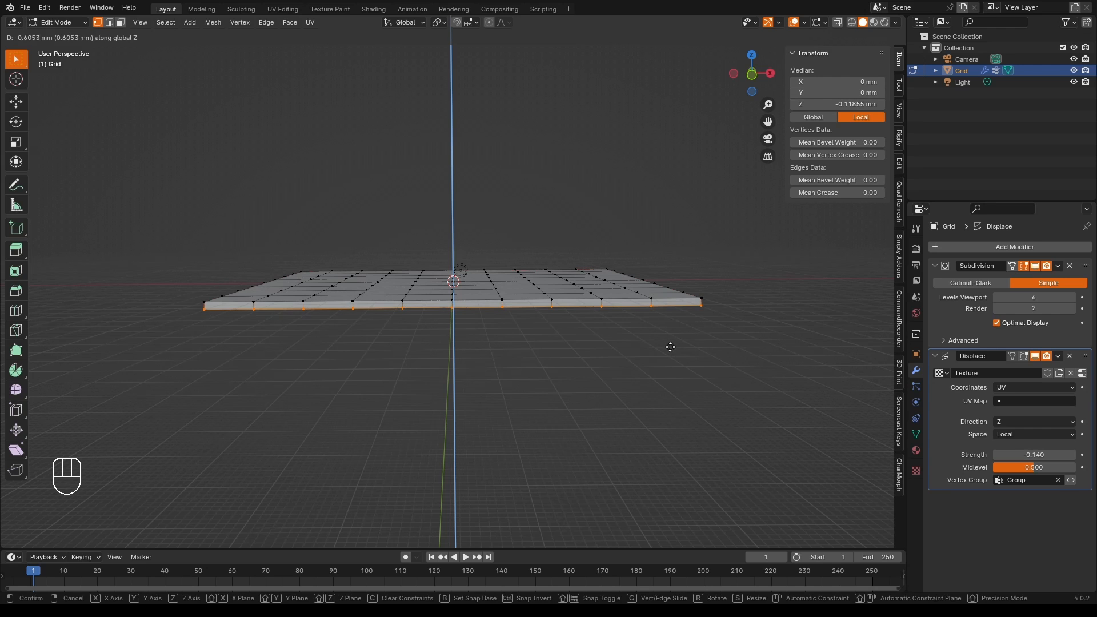
left_click(670, 347)
key("Tab")
middle_click_drag(670, 346, 665, 223)
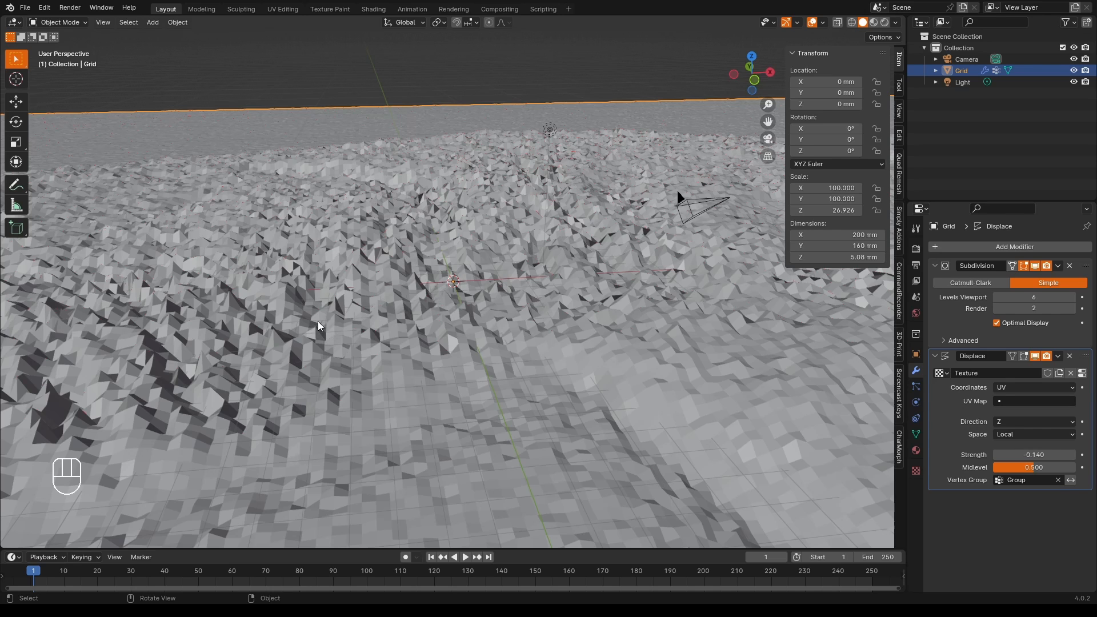
- Try a Subdivision Surface modifier after Displace, inspect the smoothed relief, and undo the addition
left_click(988, 246)
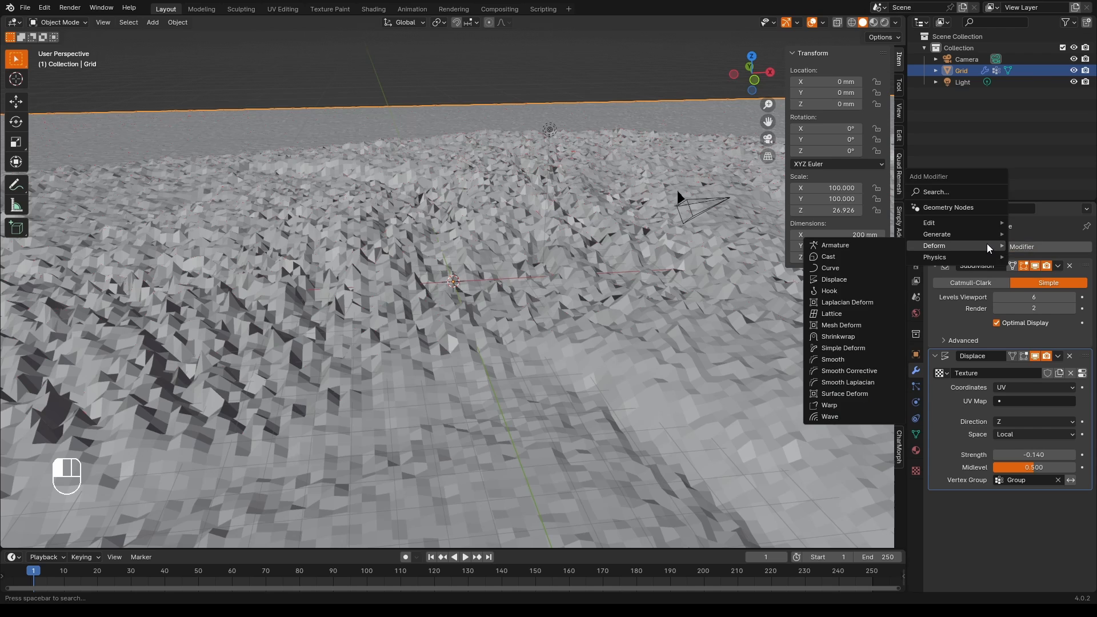
mouse_move(983, 235)
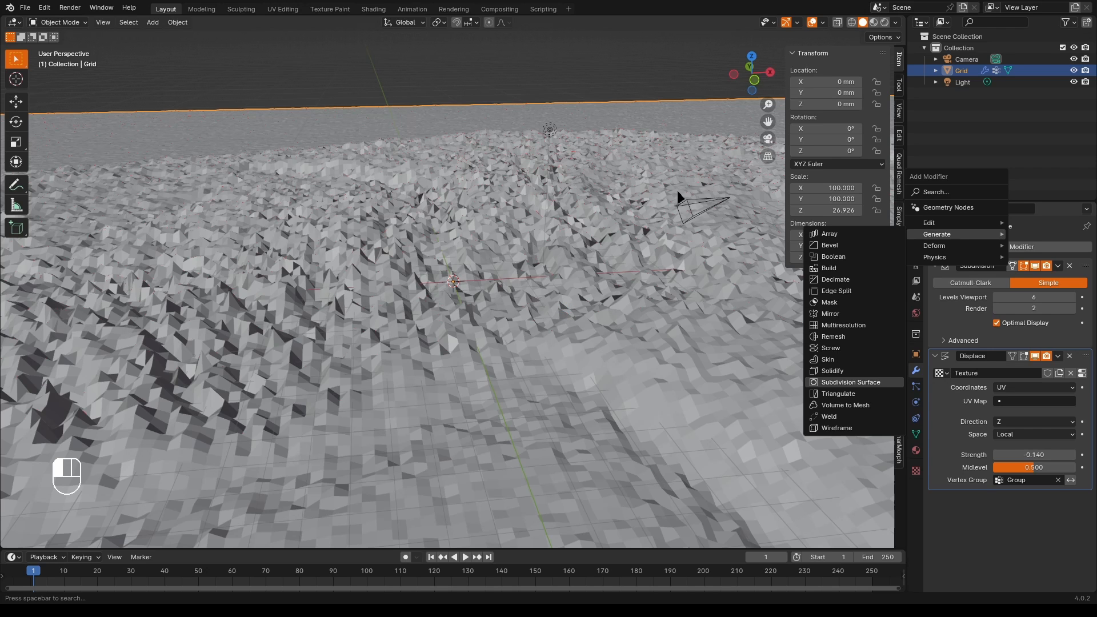
left_click(851, 382)
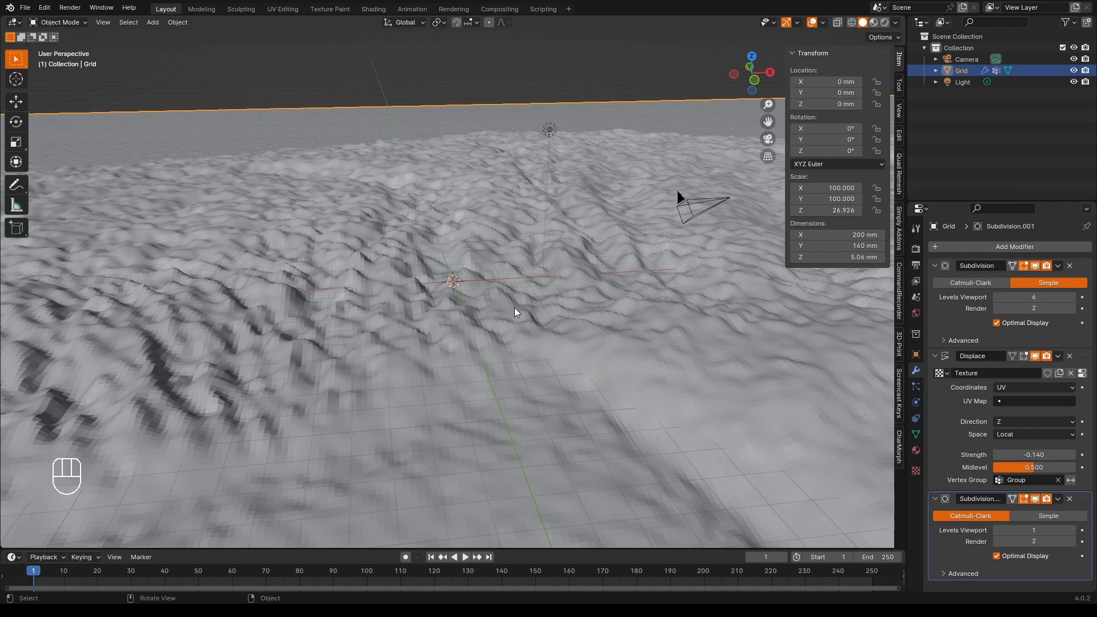
mouse_move(515, 308)
middle_mouse_down()
mouse_move(531, 347)
mouse_move(518, 342)
mouse_move(511, 311)
mouse_move(510, 321)
middle_mouse_up()
scroll(510, 320, "down", 8)
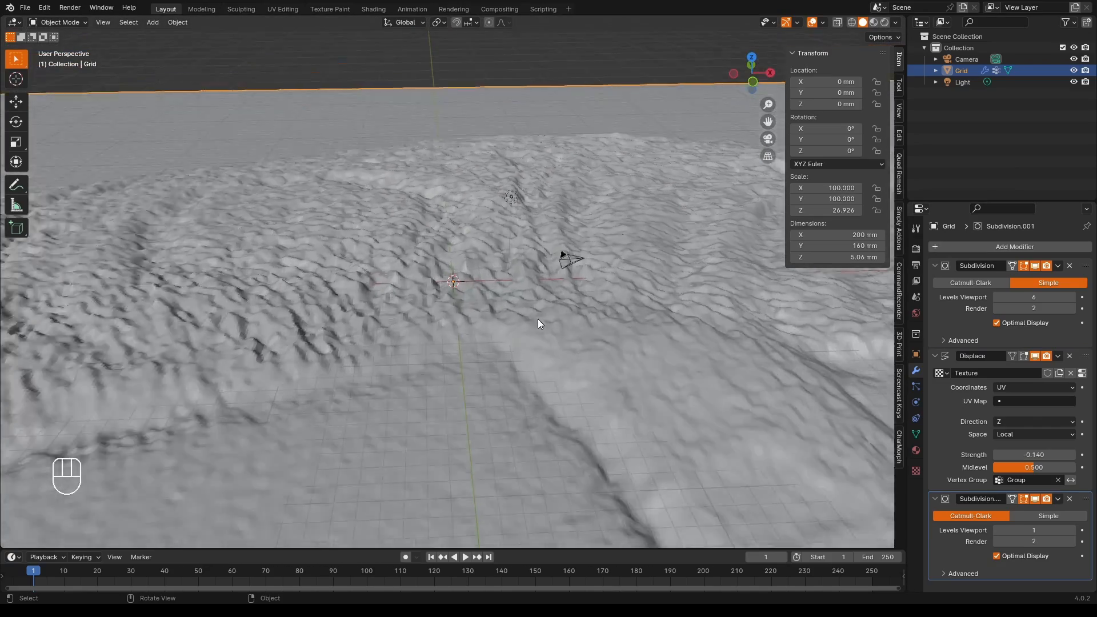
middle_click_drag(530, 321, 526, 407)
scroll(705, 488, "down", 4)
key("ctrl+z")
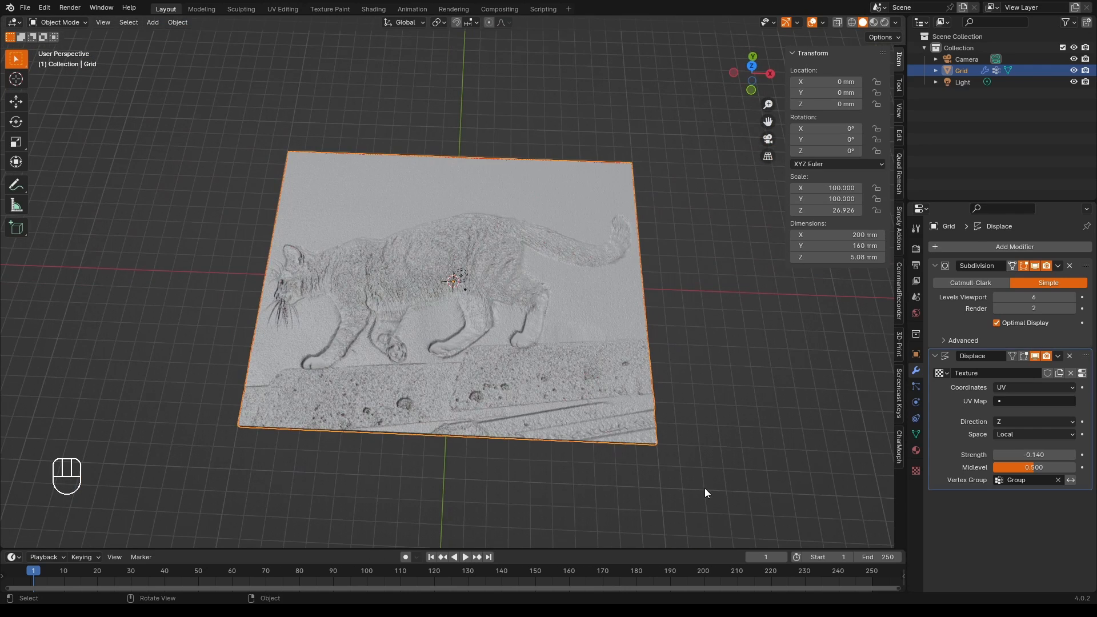
- Add a level 1 Catmull-Clark Subdivision modifier after Displace and disable both subdivision modifiers in the viewport
middle_click_drag(705, 485, 713, 492)
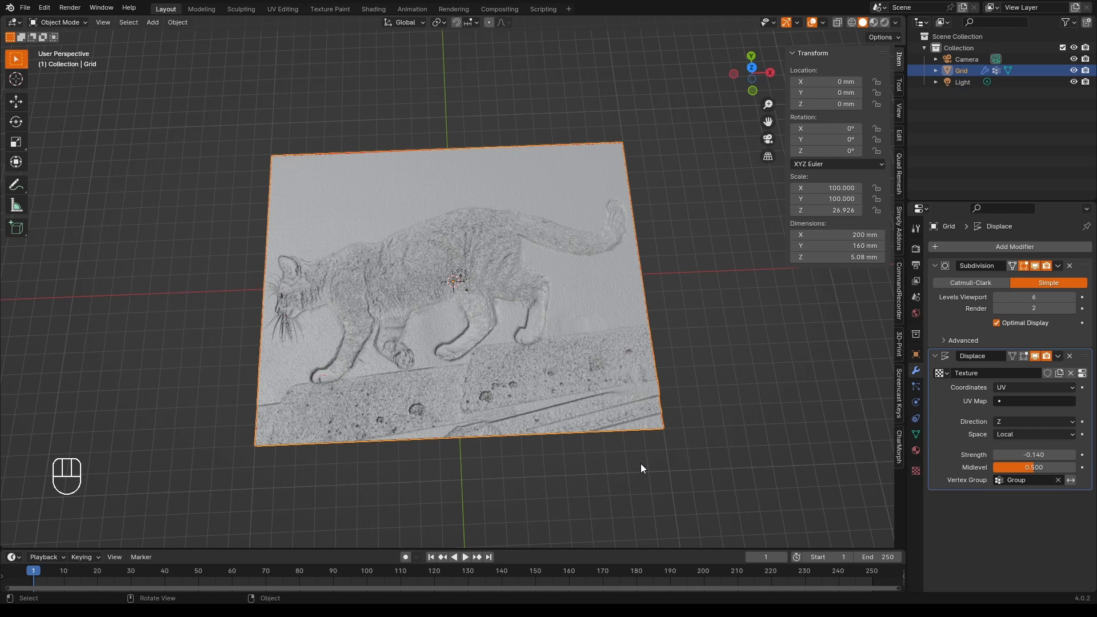
middle_click_drag(640, 467, 640, 497)
key("ctrl+1")
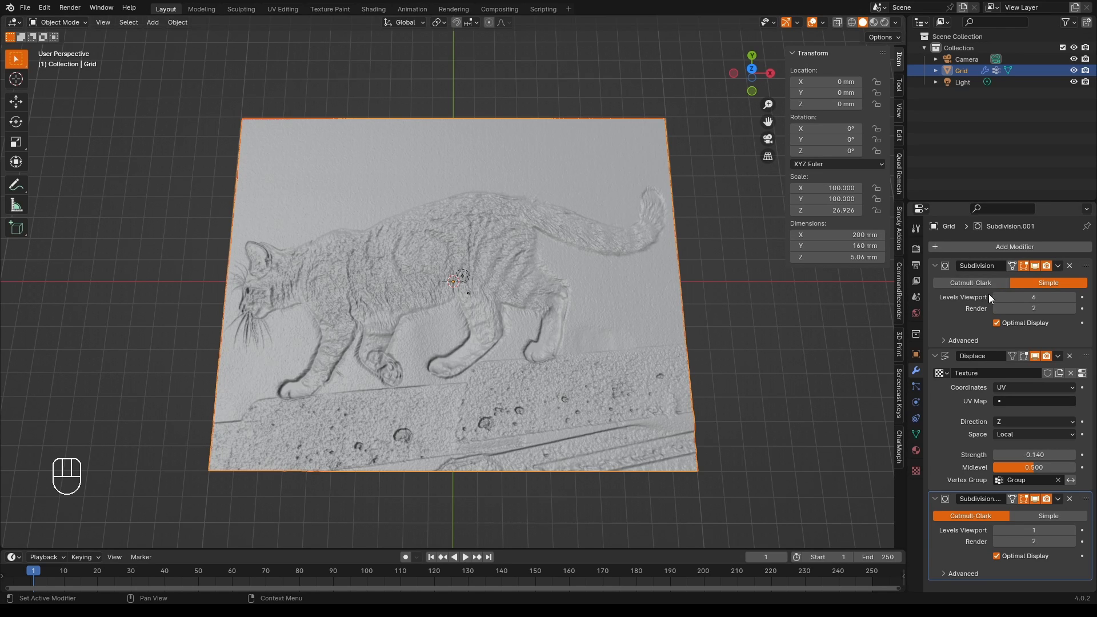
left_click(1038, 266)
left_click(1035, 498)
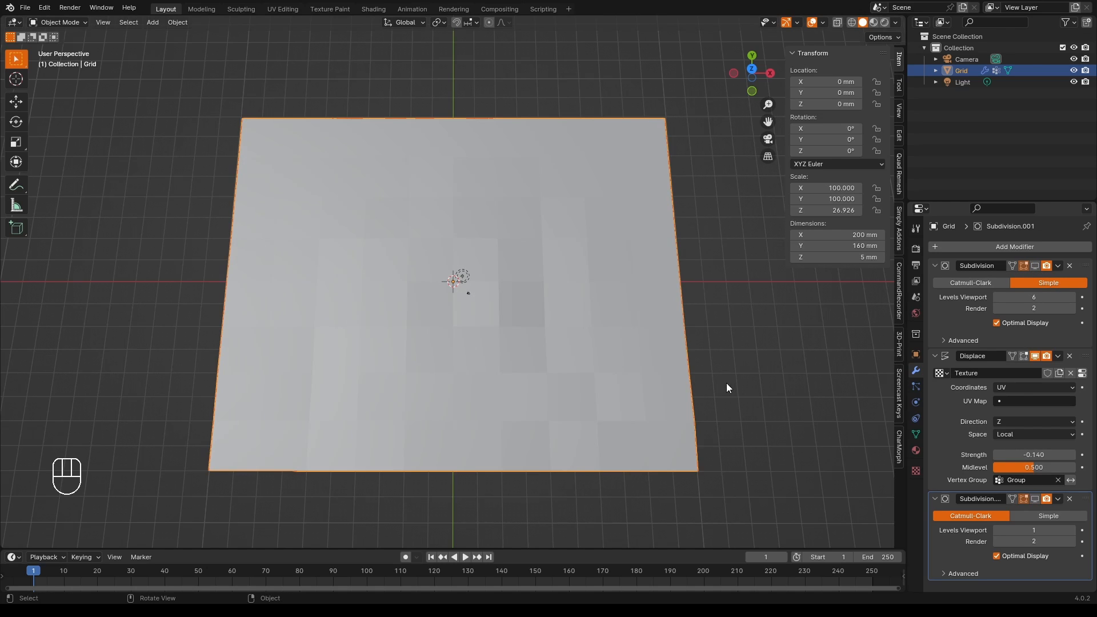
- Add a Bezier circle curve at the origin and briefly hide the Grid to check the circle
left_click(152, 21)
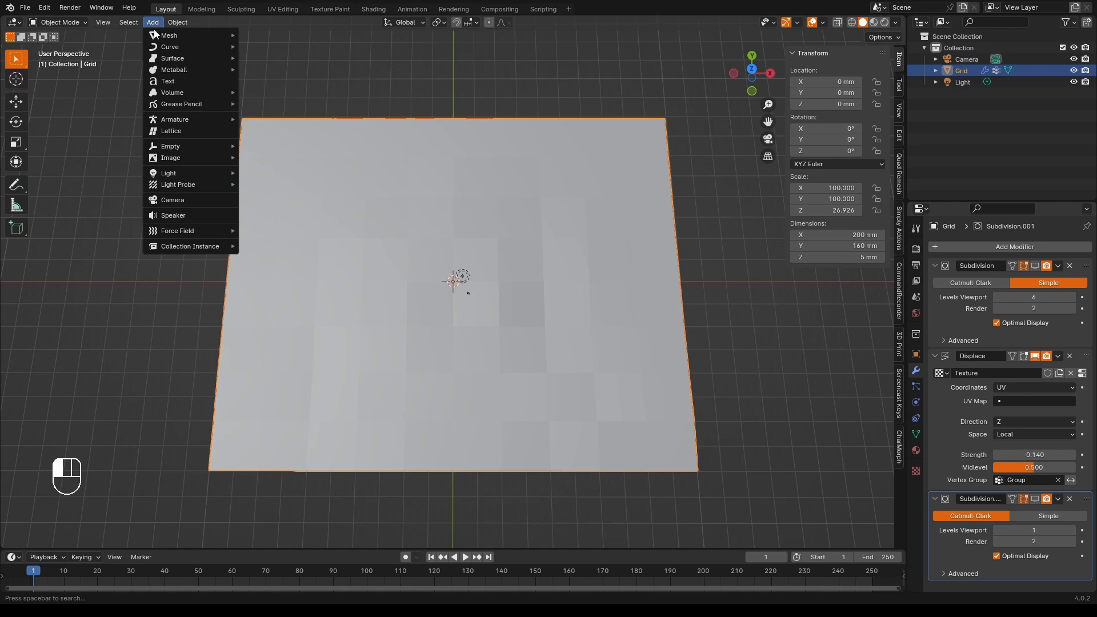
mouse_move(158, 46)
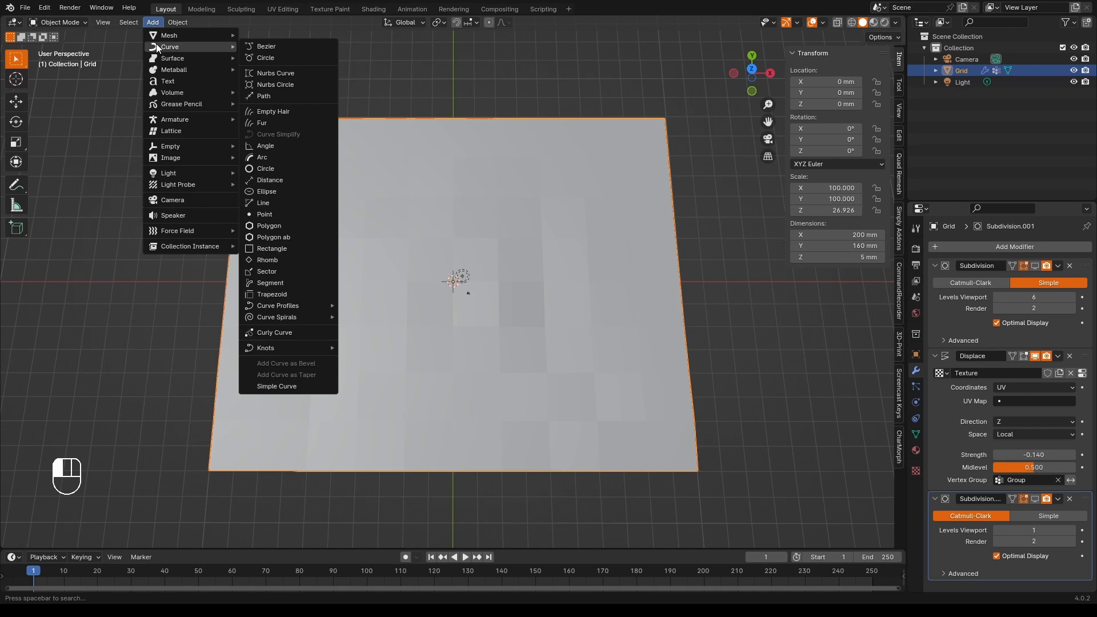
left_click(259, 56)
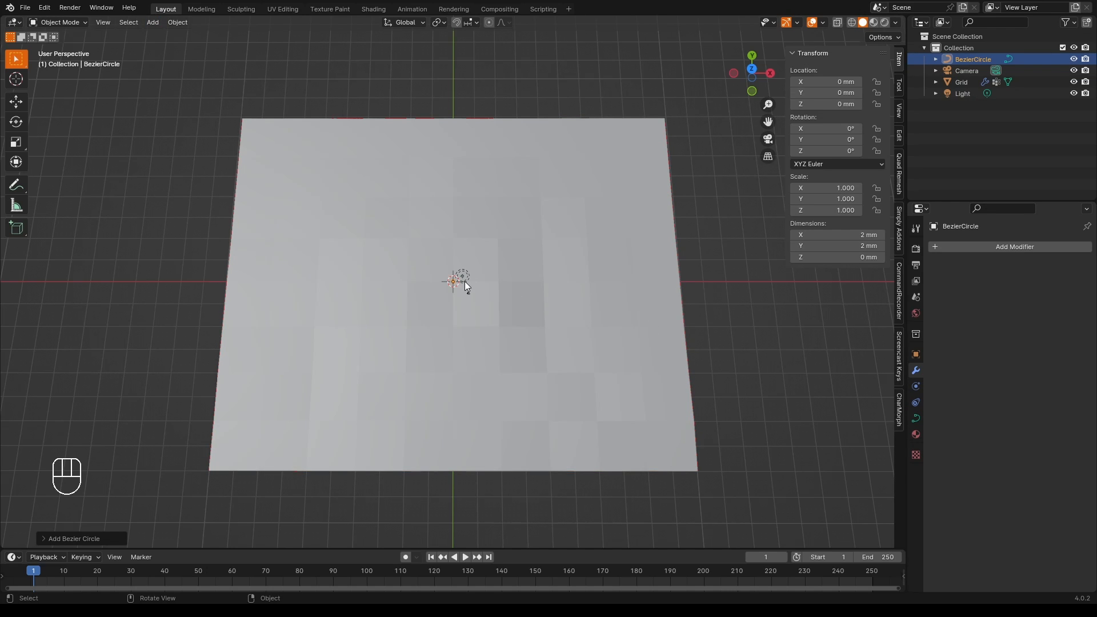
left_click(1074, 83)
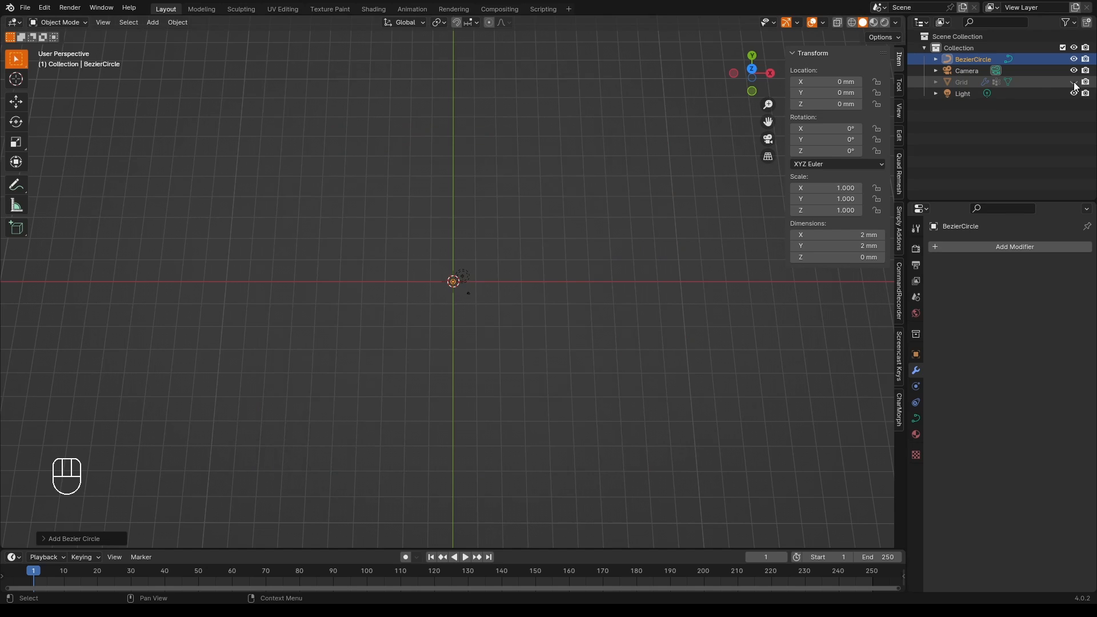
left_click(1075, 83)
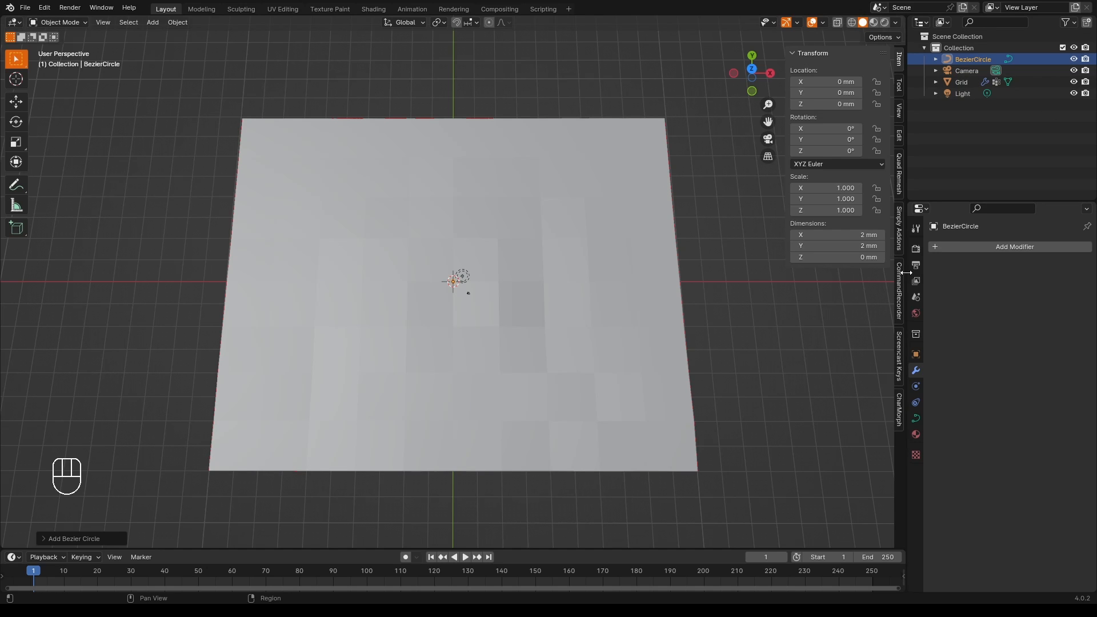
- Add a Curve modifier to the Grid relief and set BezierCircle as its curve object
left_click(561, 314)
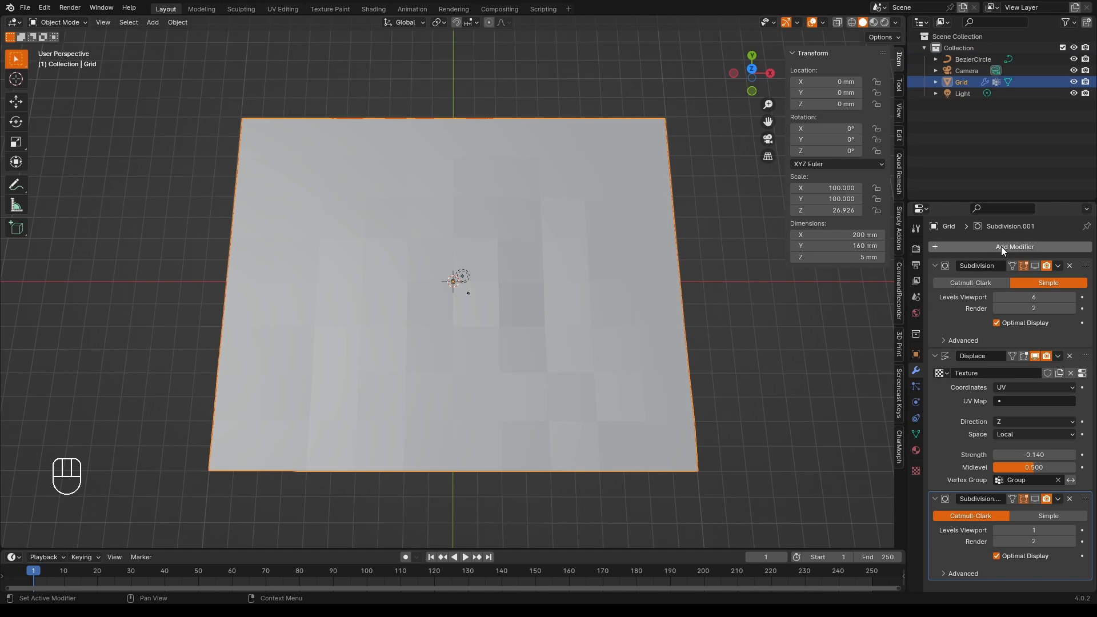
left_click(1001, 247)
mouse_move(1002, 246)
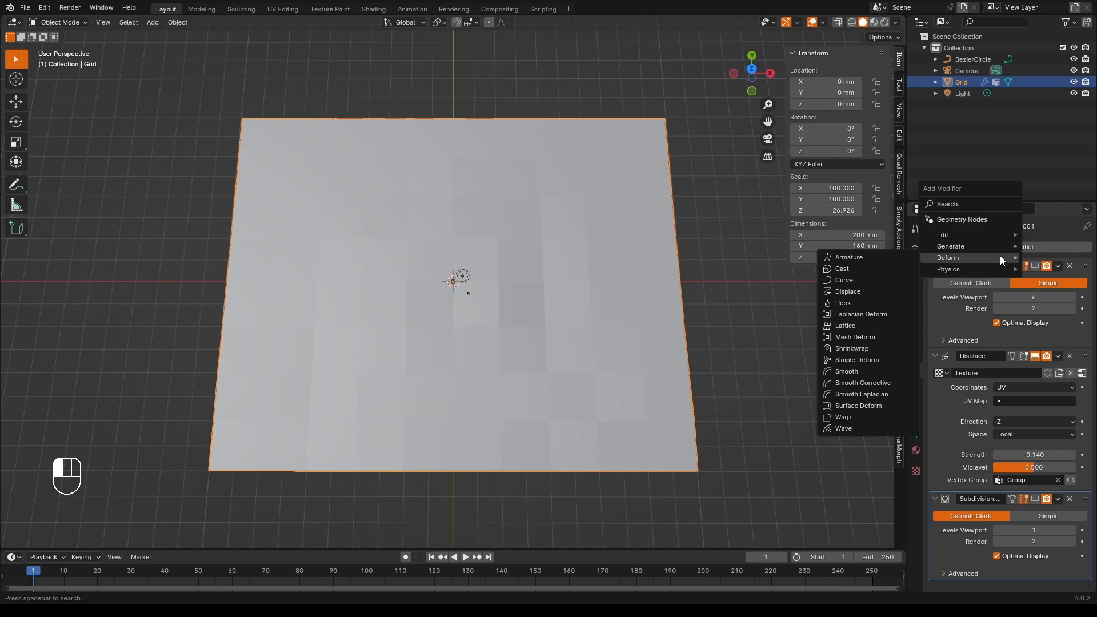
left_click(848, 281)
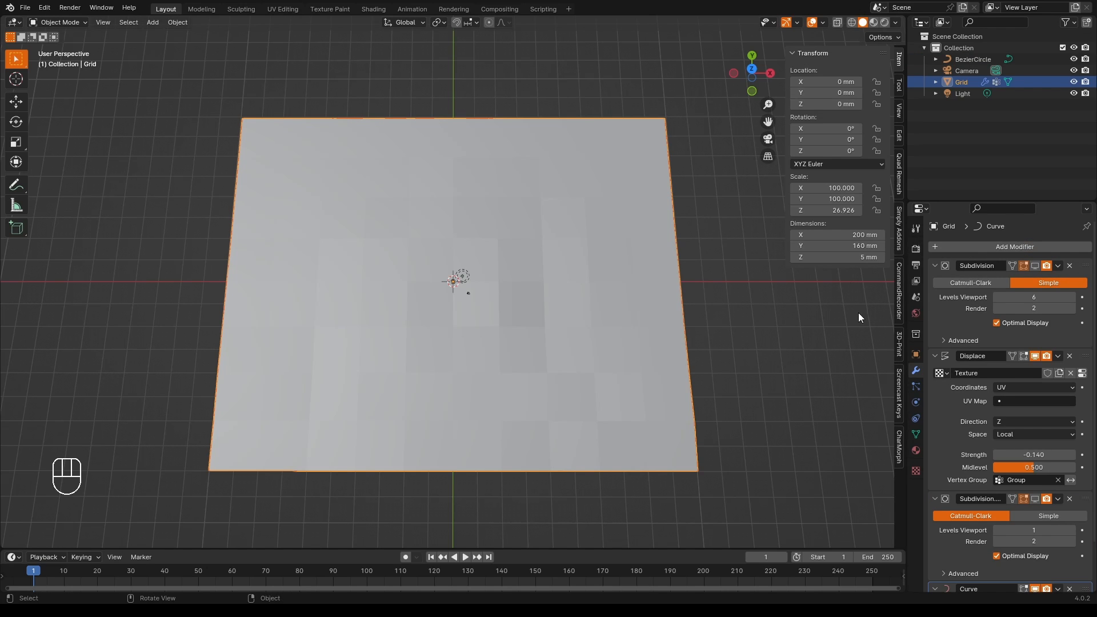
scroll(981, 433, "down", 2)
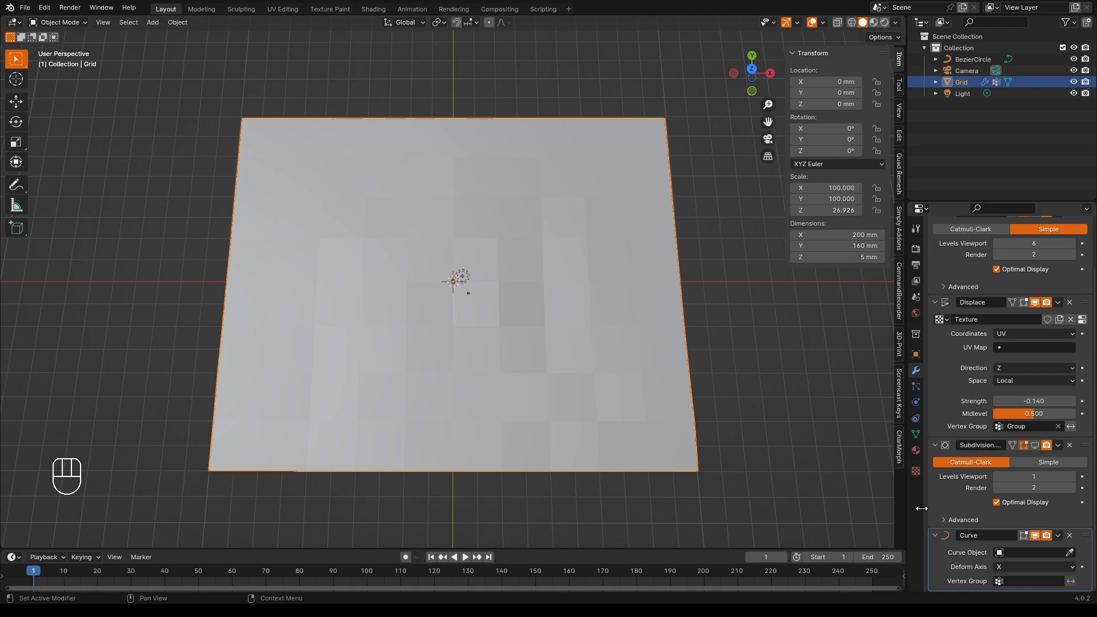
left_click(1070, 553)
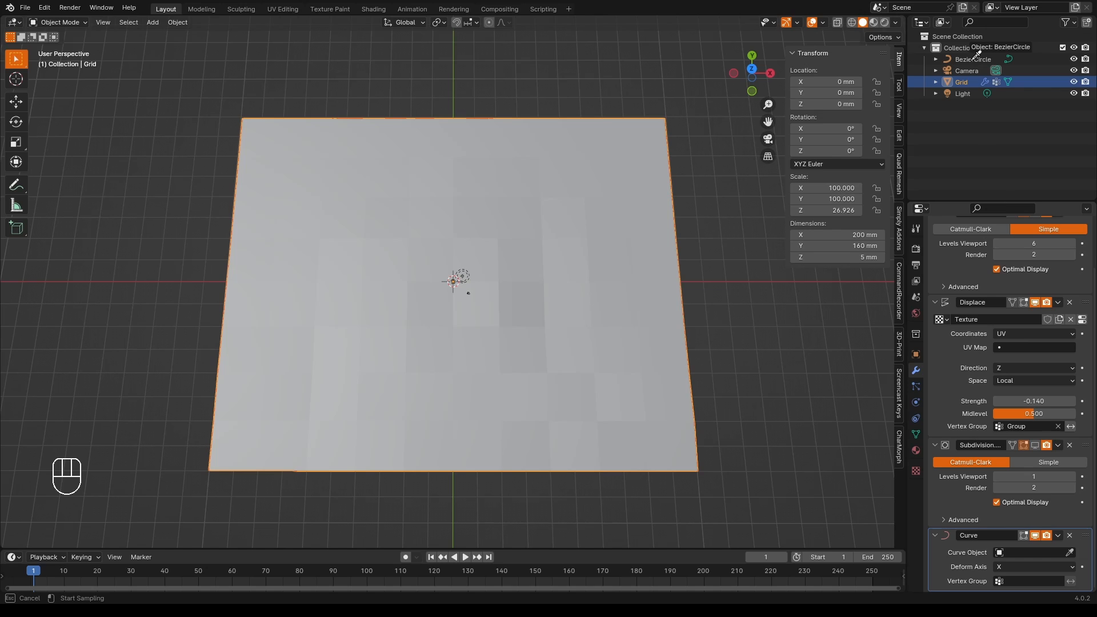
left_click(973, 57)
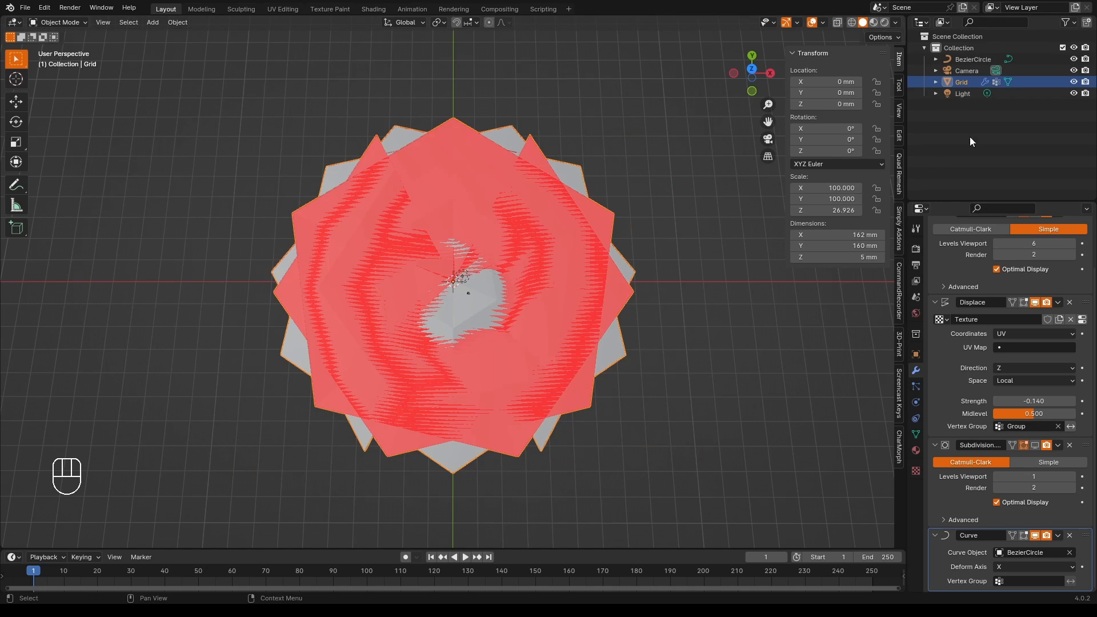
- Scale the Bezier circle up to about 176 mm in diameter
left_click(983, 60)
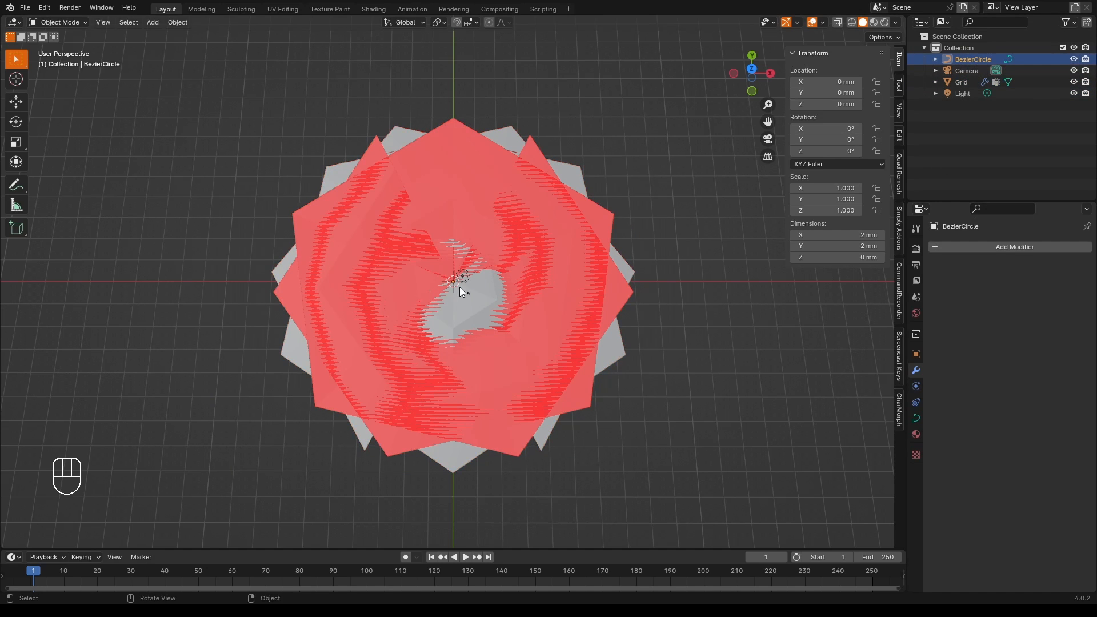
key("s")
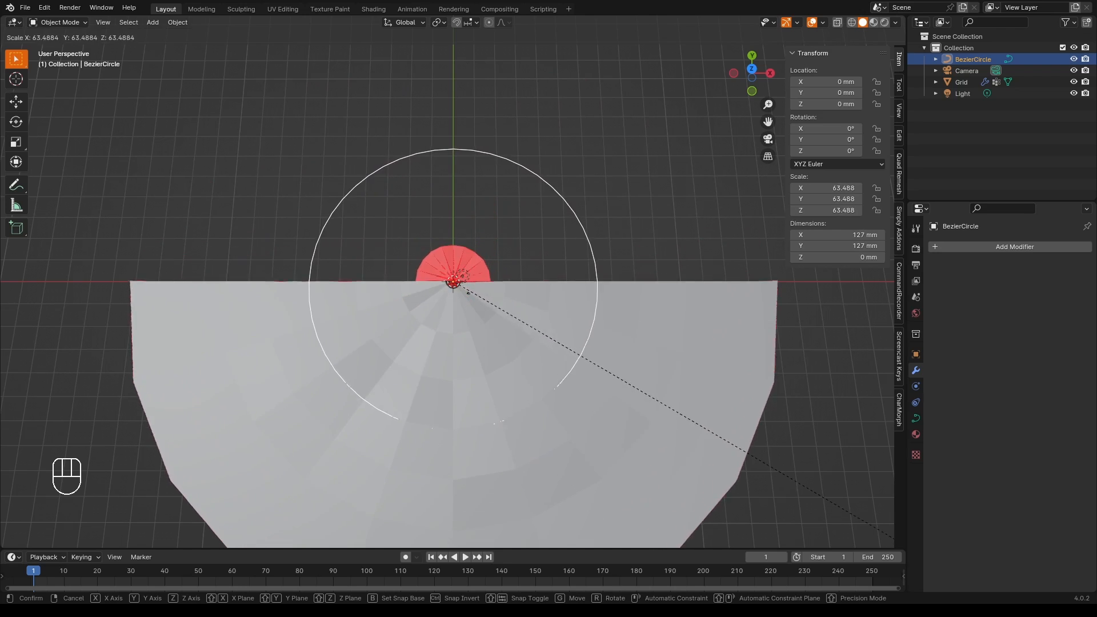
left_click(694, 420)
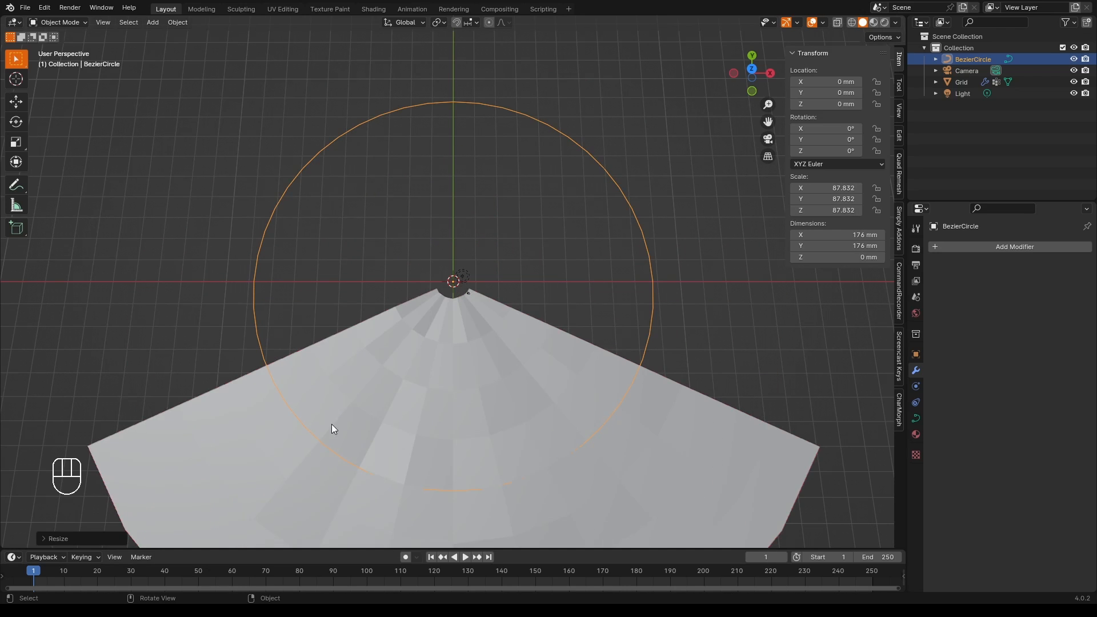
middle_click_drag(492, 294, 547, 411)
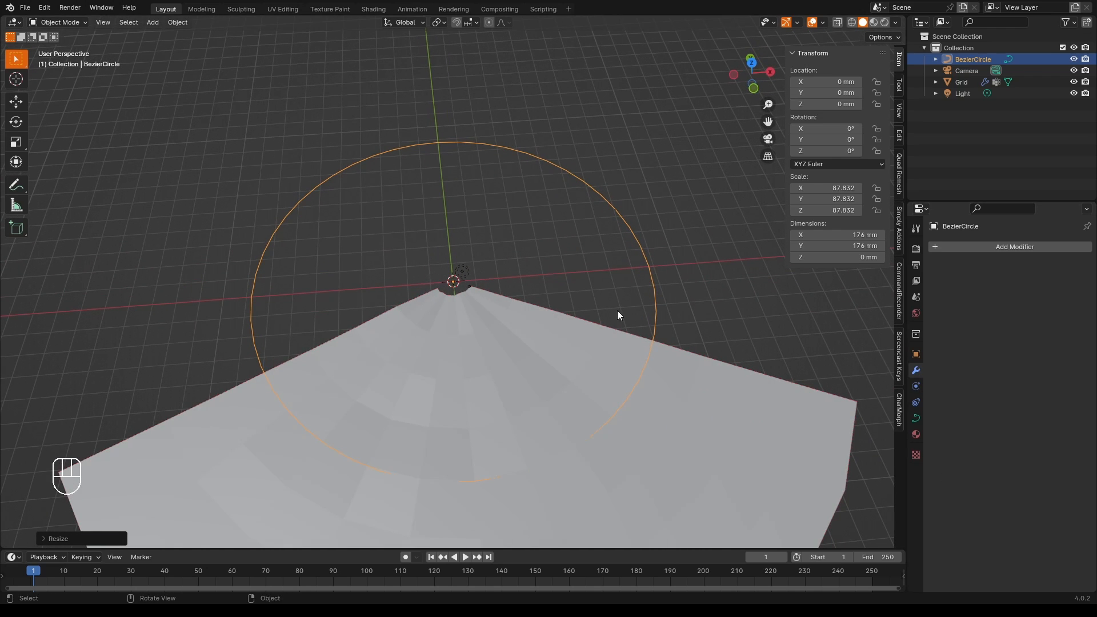
- Set the Grid's Curve modifier deform axis to Y and check the bent slab from the side
left_click(582, 385)
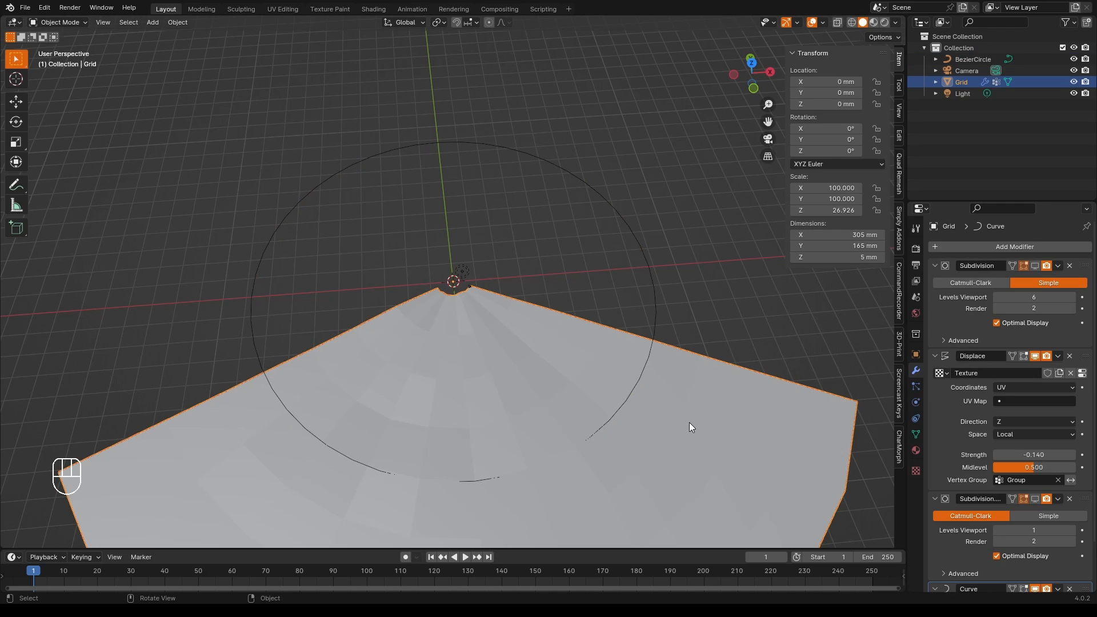
scroll(967, 493, "down", 2)
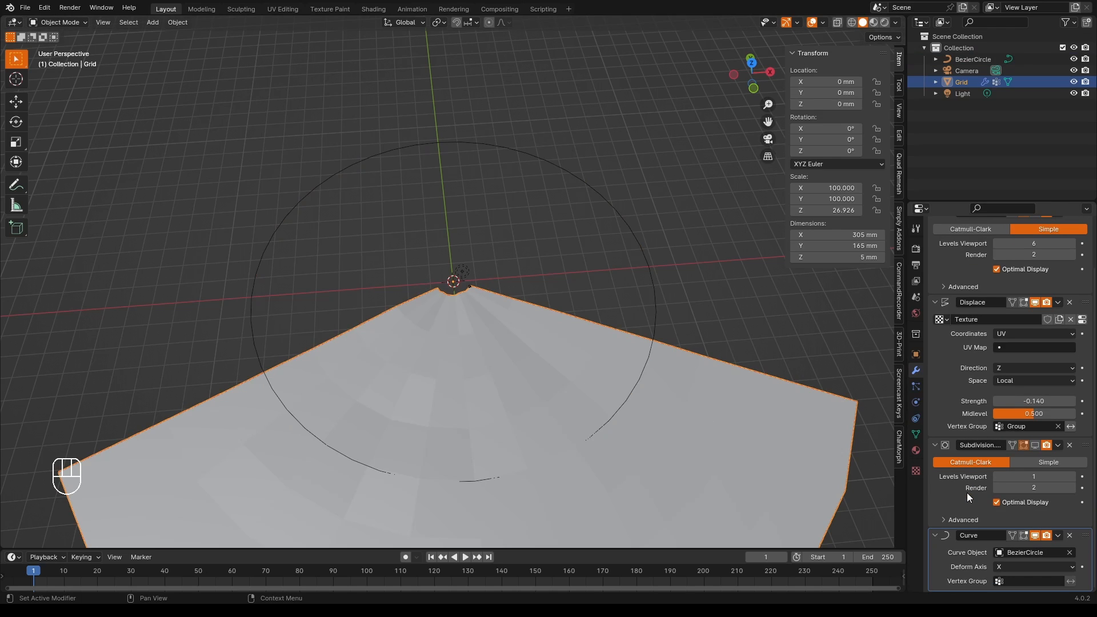
left_click(1015, 568)
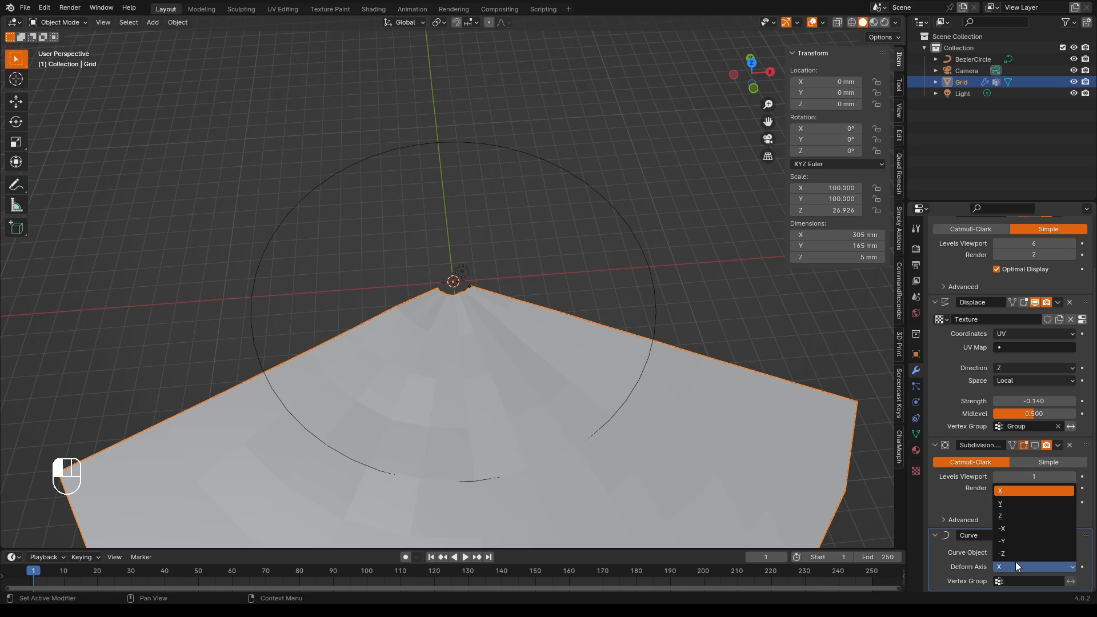
left_click(1006, 502)
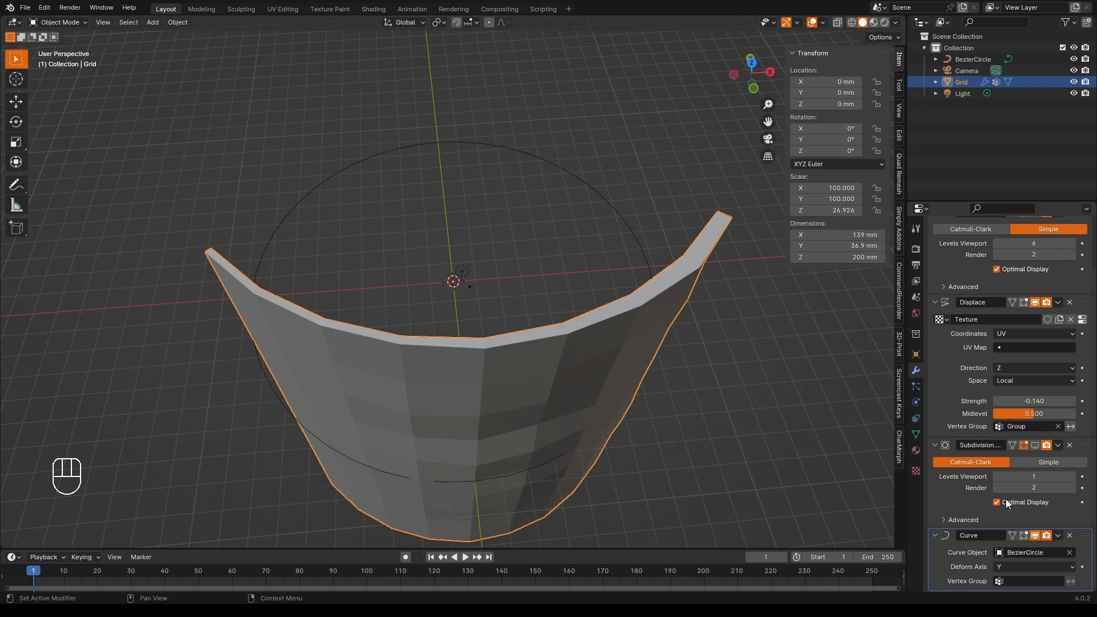
middle_click_drag(616, 426, 494, 393)
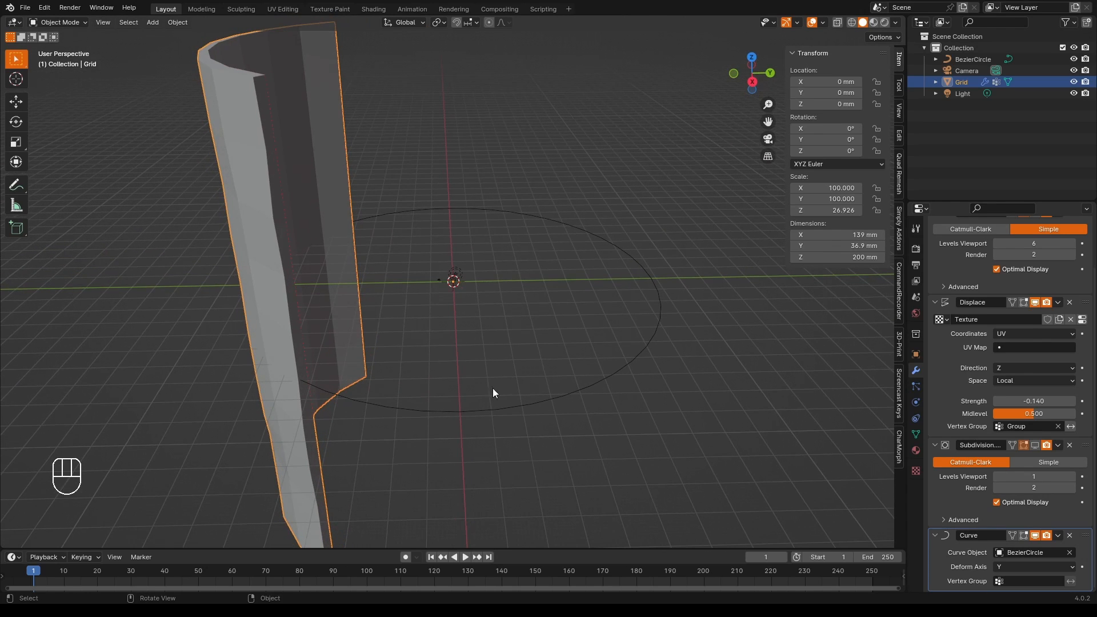
- Rescale the Bezier circle to about 173 mm in diameter and check the slab's curvature
left_click(579, 396)
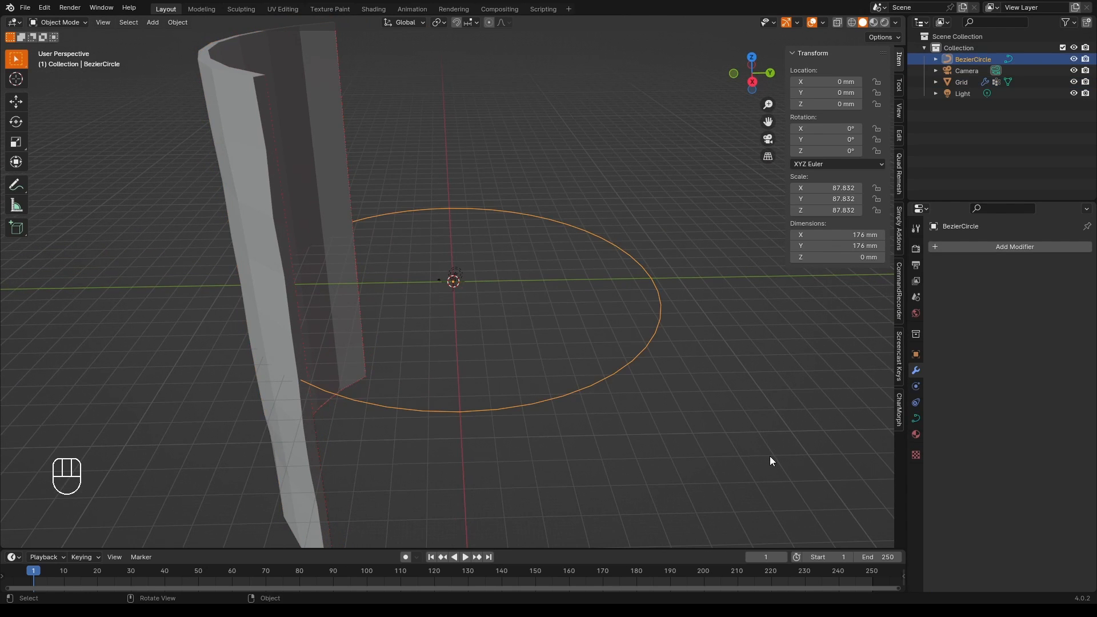
key("s")
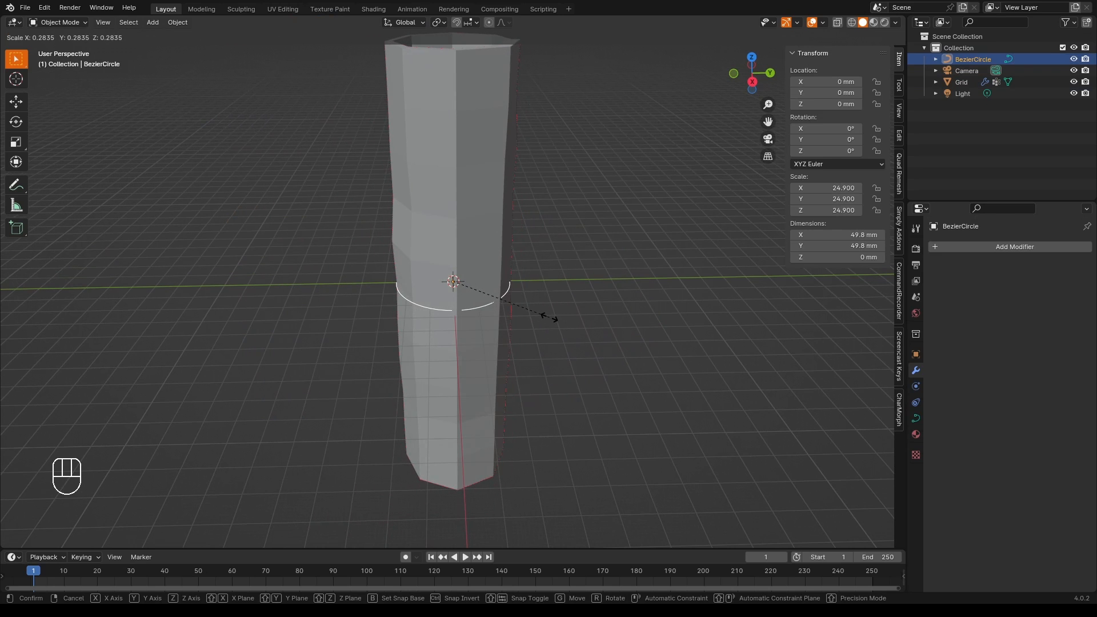
left_click(777, 429)
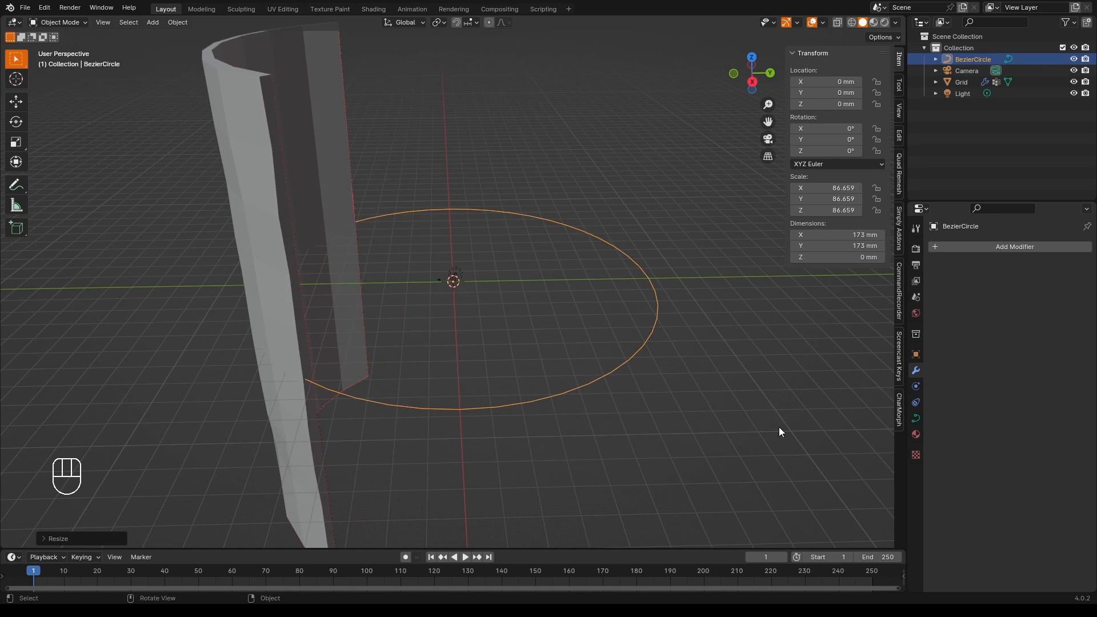
middle_click_drag(519, 461, 635, 443)
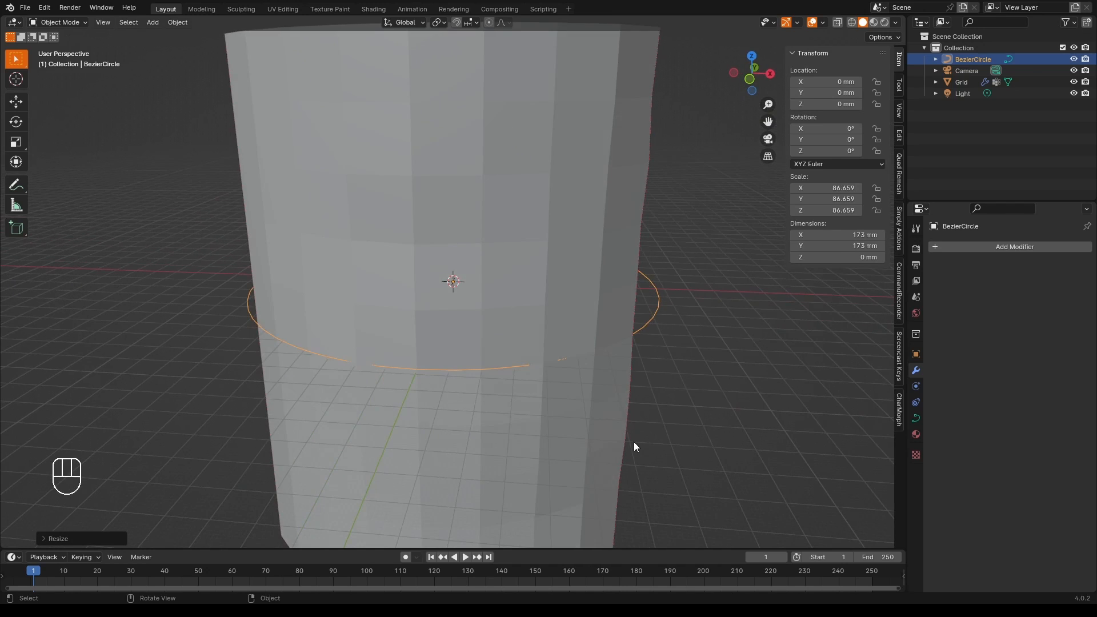
scroll(635, 442, "down", 2)
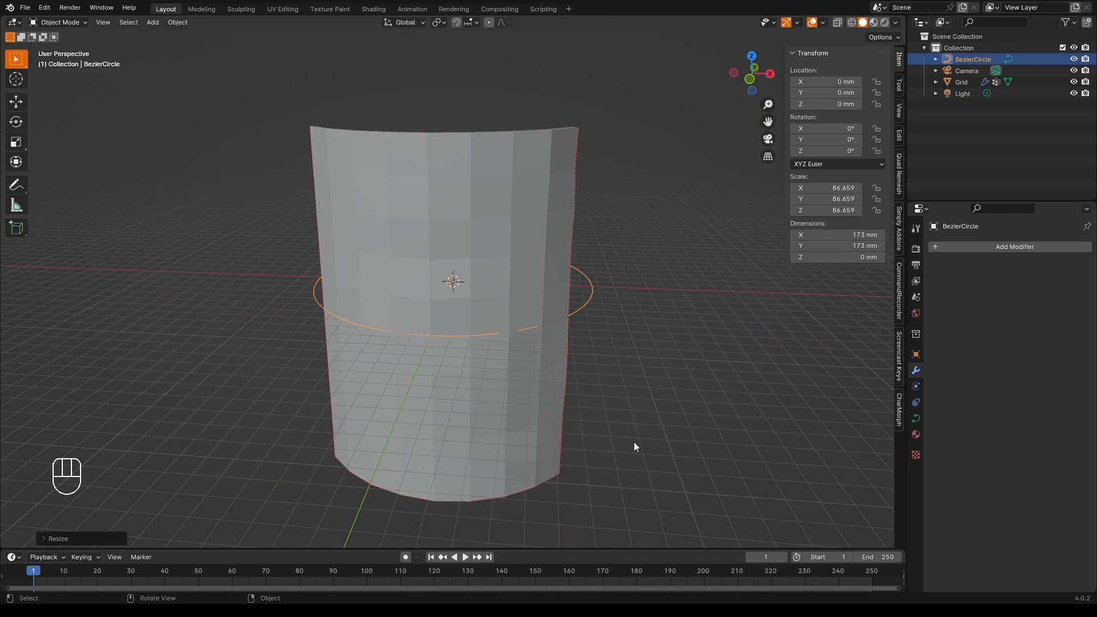
- Enable the Grid's first, Simple Subdivision modifier in the viewport and inspect the curved cat relief
left_click(471, 237)
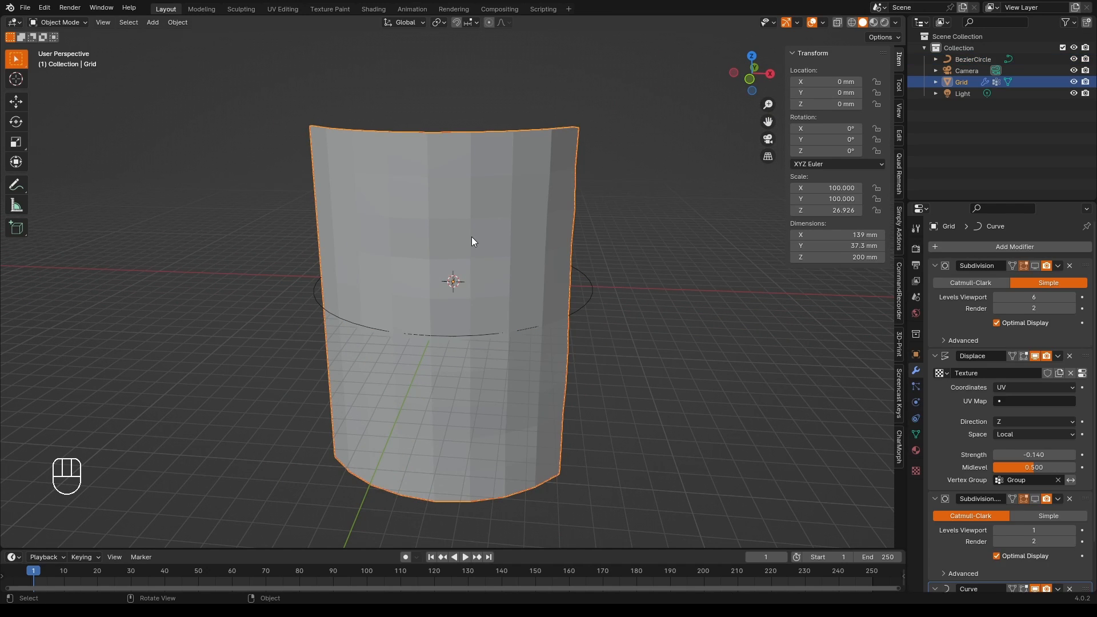
left_click(1035, 266)
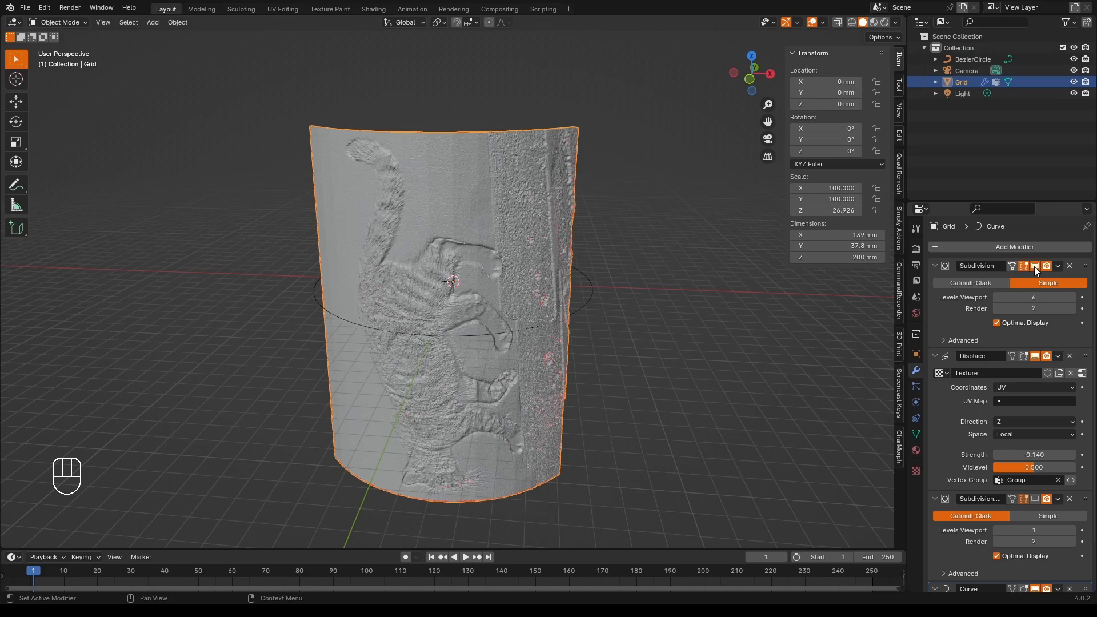
middle_click_drag(615, 402, 482, 386)
scroll(371, 412, "up", 5)
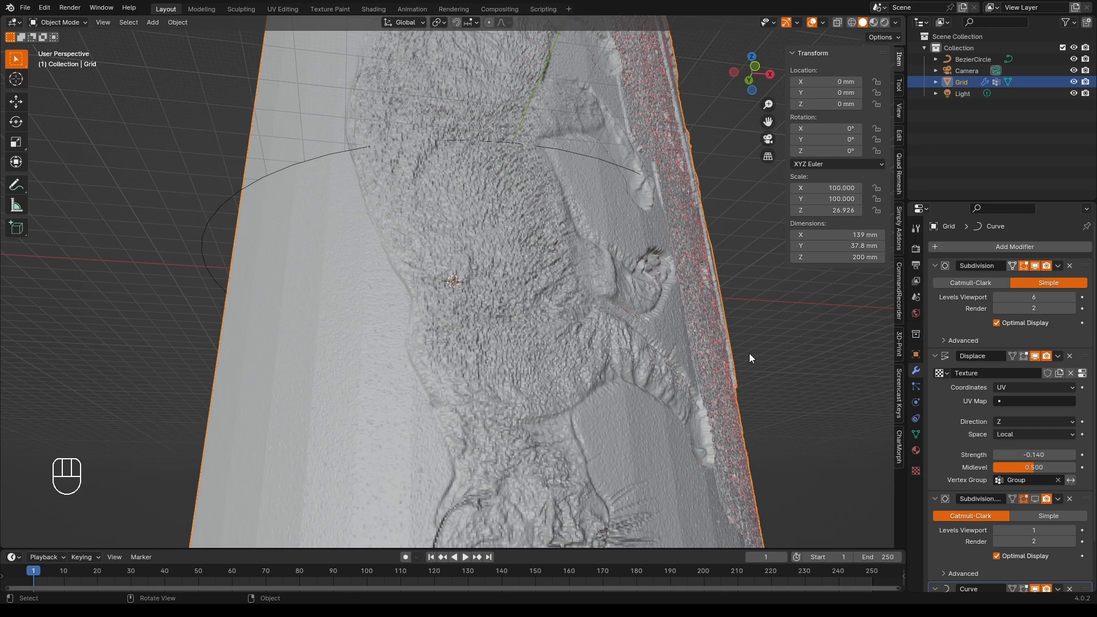
scroll(794, 389, "down", 5)
middle_click_drag(794, 389, 636, 430)
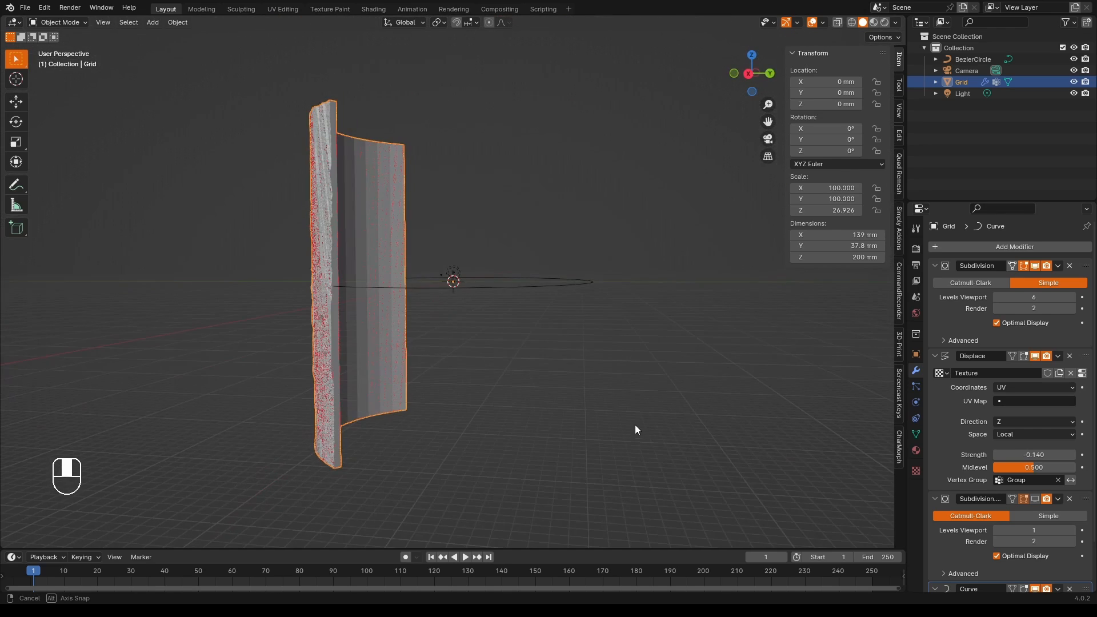
- Subdivide the whole Bezier circle with 10 cuts in Edit Mode and return to Object Mode
left_click(560, 286)
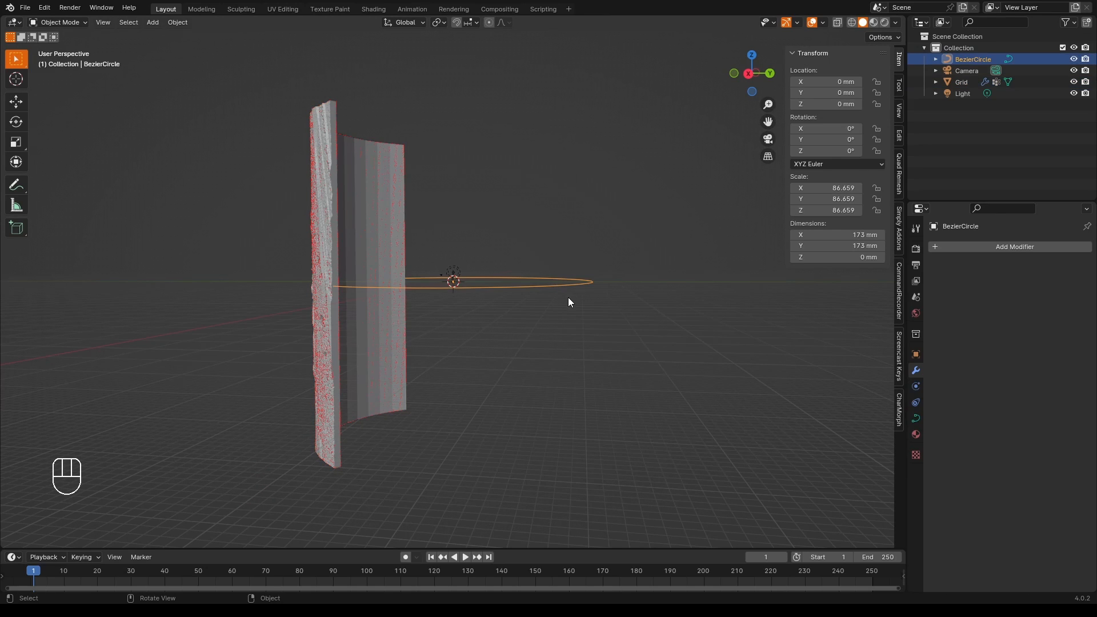
key("Tab")
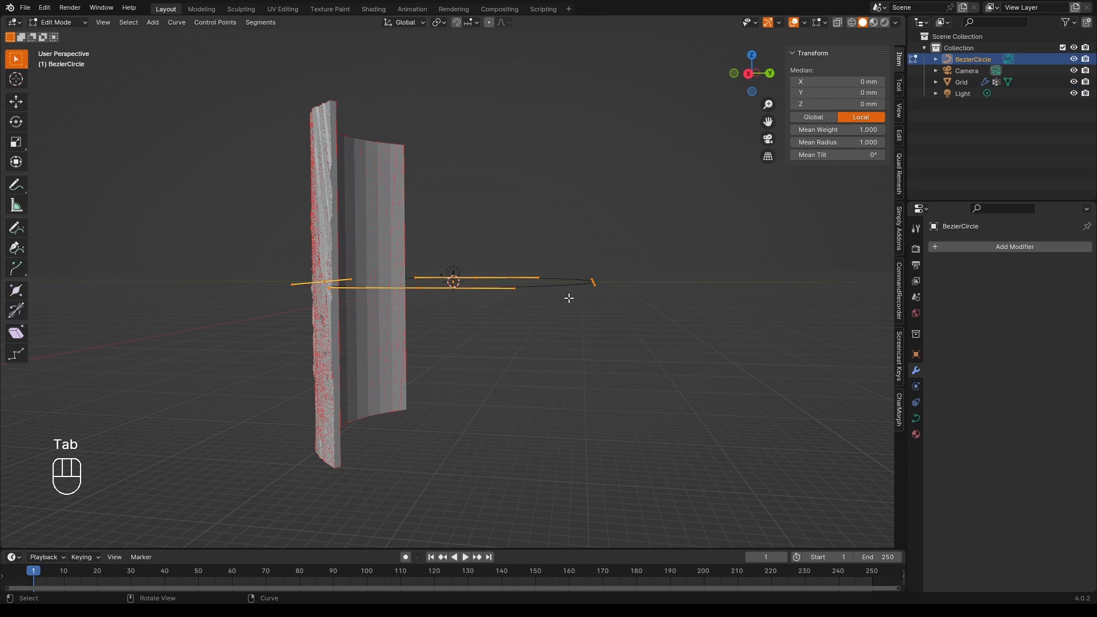
right_click(616, 310)
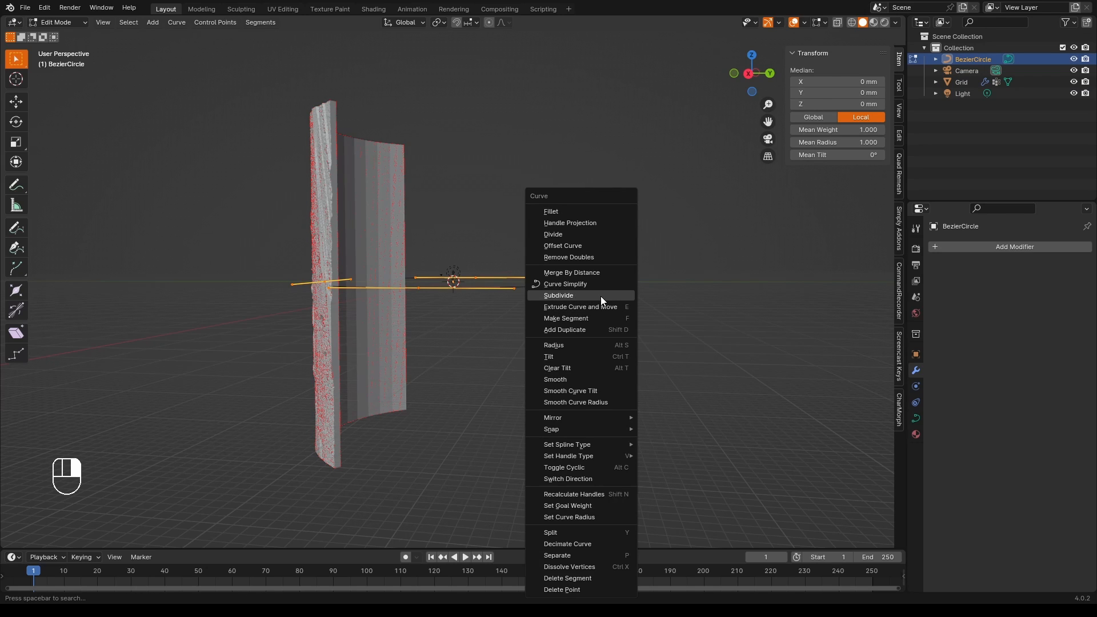
left_click(602, 296)
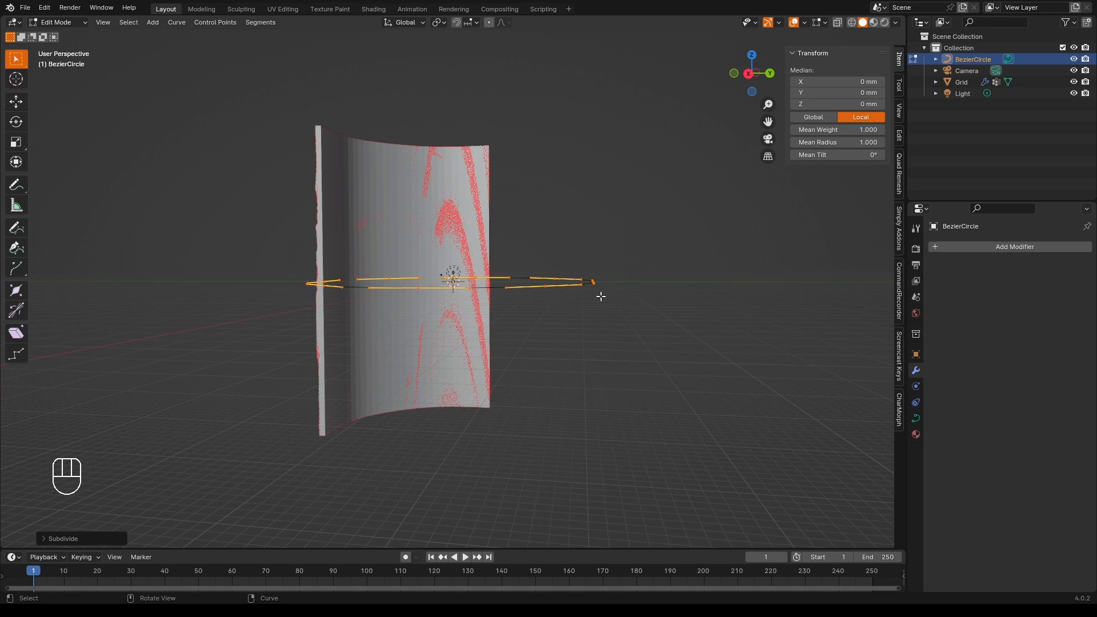
left_click(44, 539)
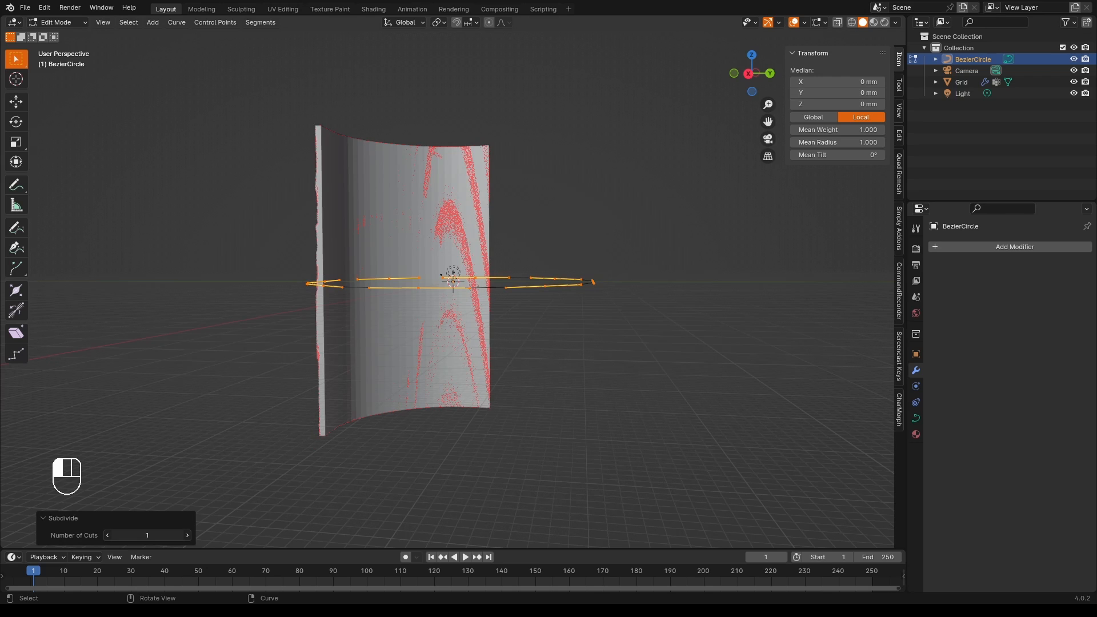
left_click_drag(147, 535, 189, 535)
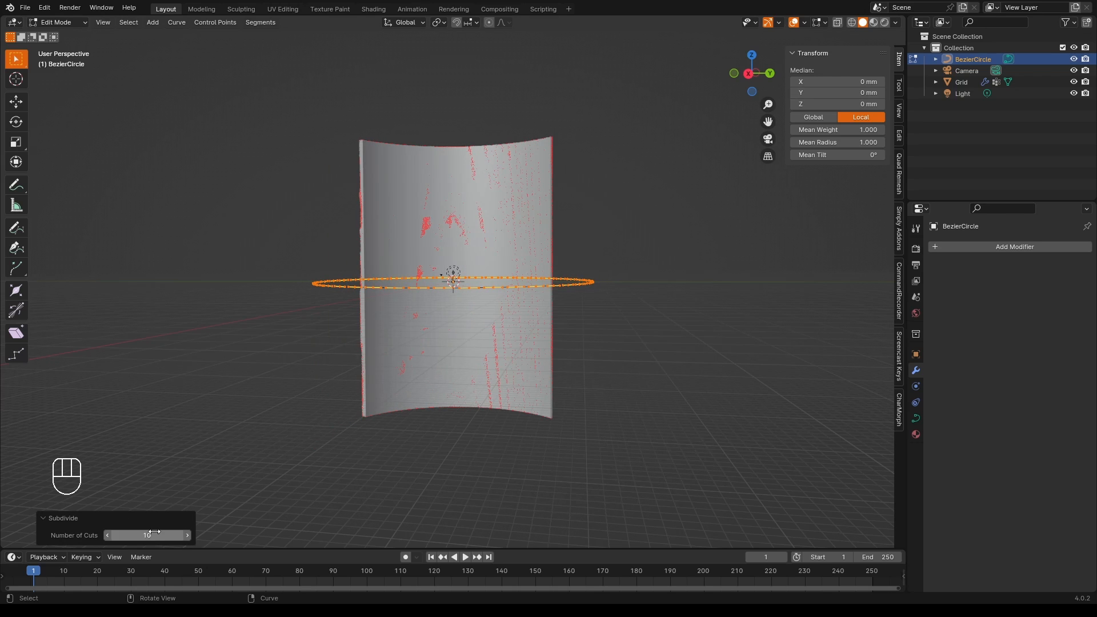
middle_click_drag(597, 343, 650, 372)
middle_click_drag(517, 355, 644, 383)
key("Tab")
- Inspect the curved cat relief and try to rotate it about the global Z axis
left_click(571, 365)
middle_click_drag(571, 365, 480, 395)
scroll(454, 381, "up", 4)
scroll(454, 380, "down", 3)
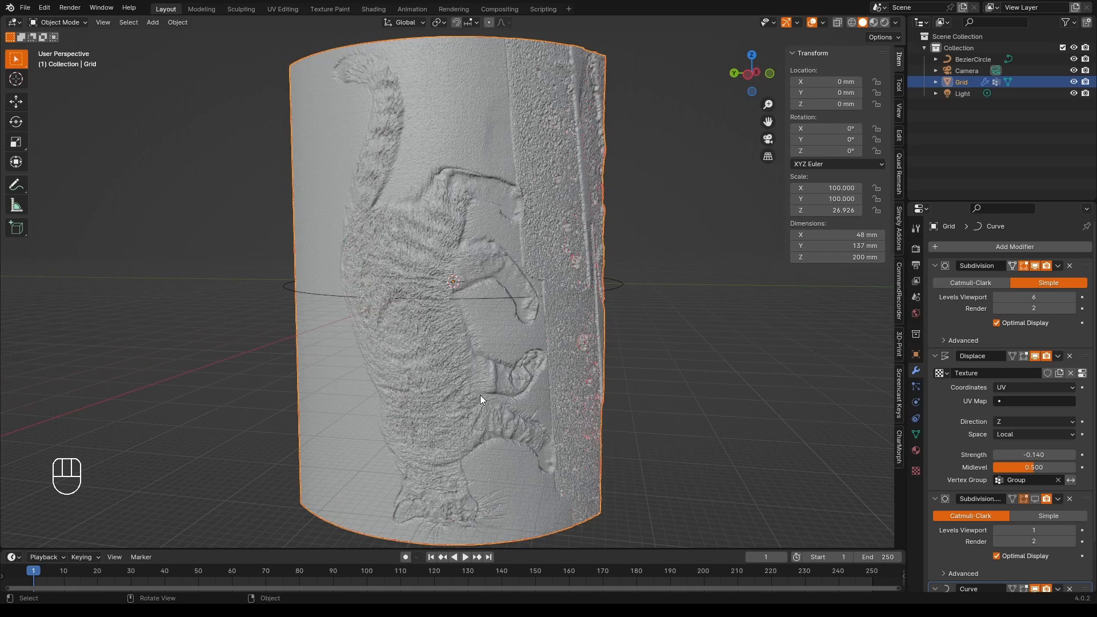
left_click(472, 365)
key("r")
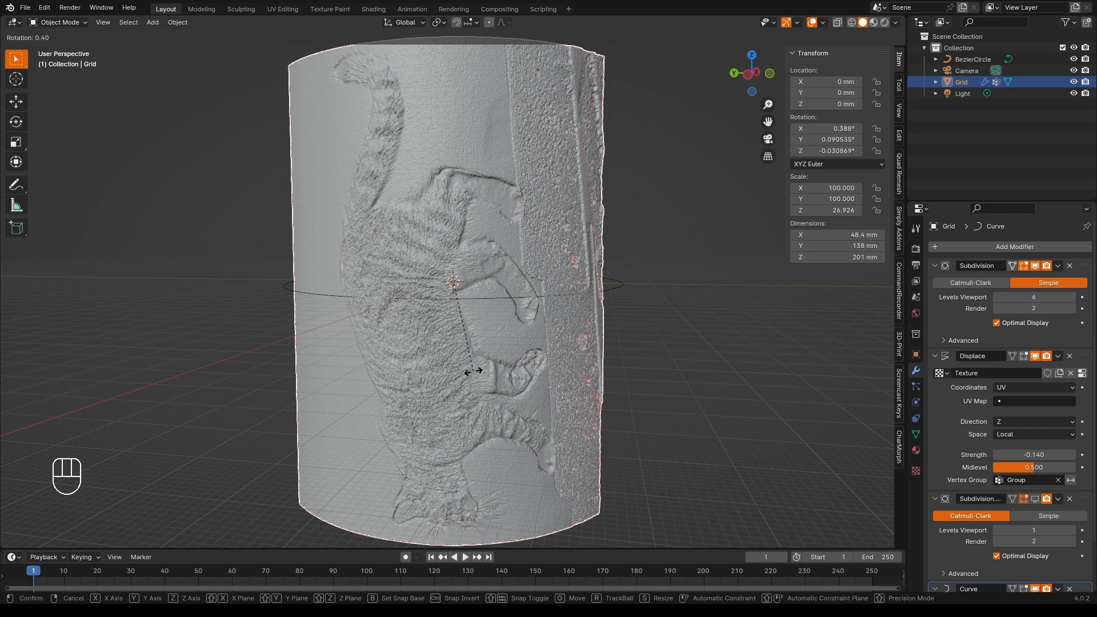
key("z")
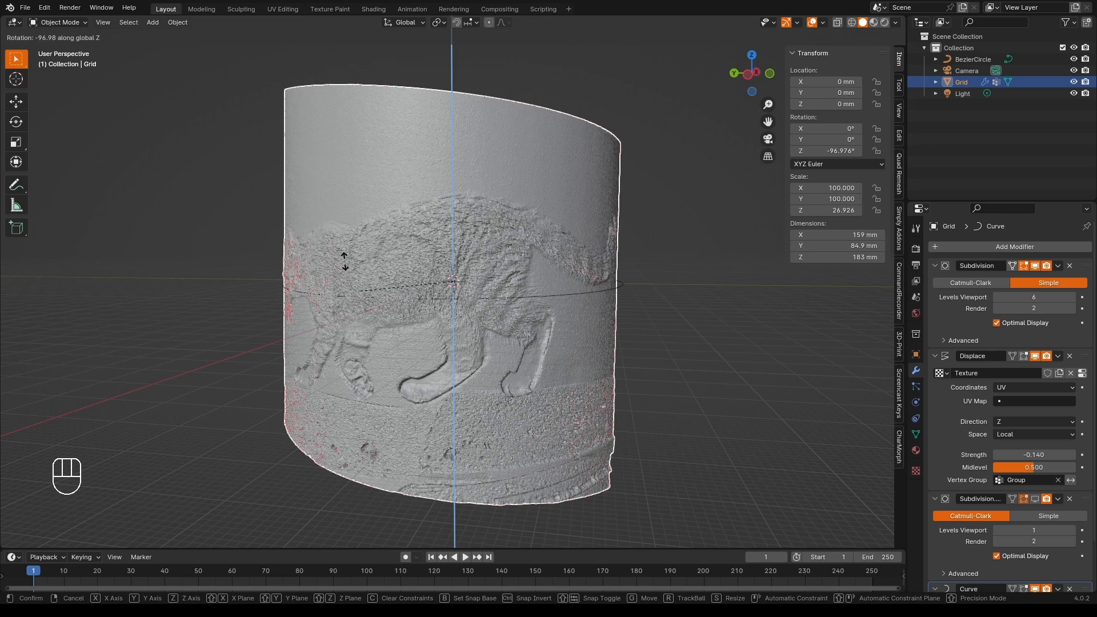
key("Escape")
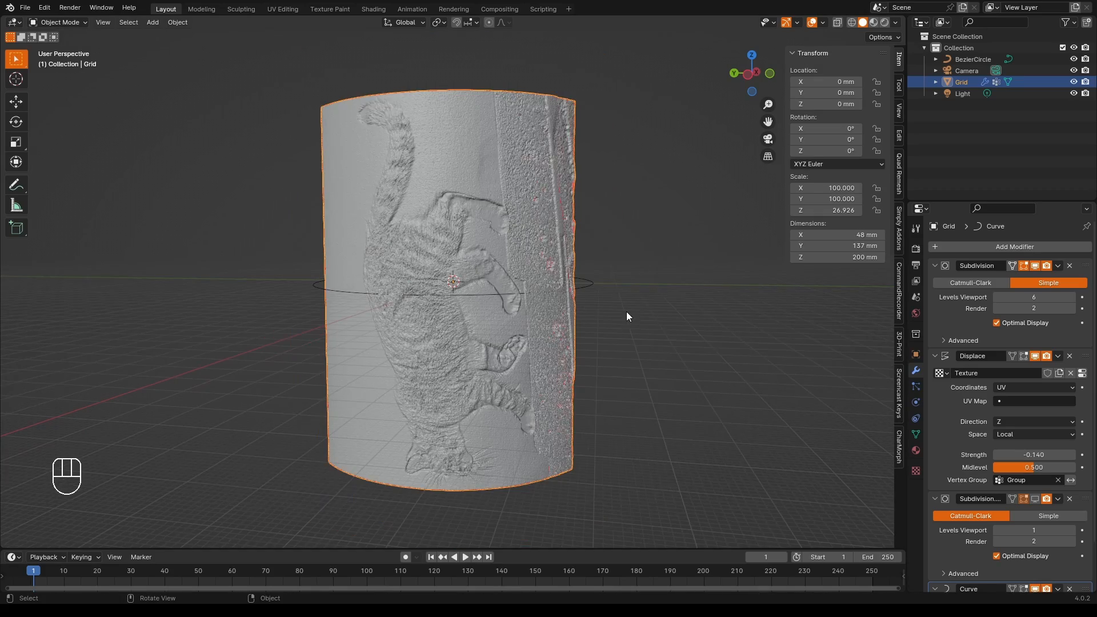
middle_click_drag(634, 317, 624, 298)
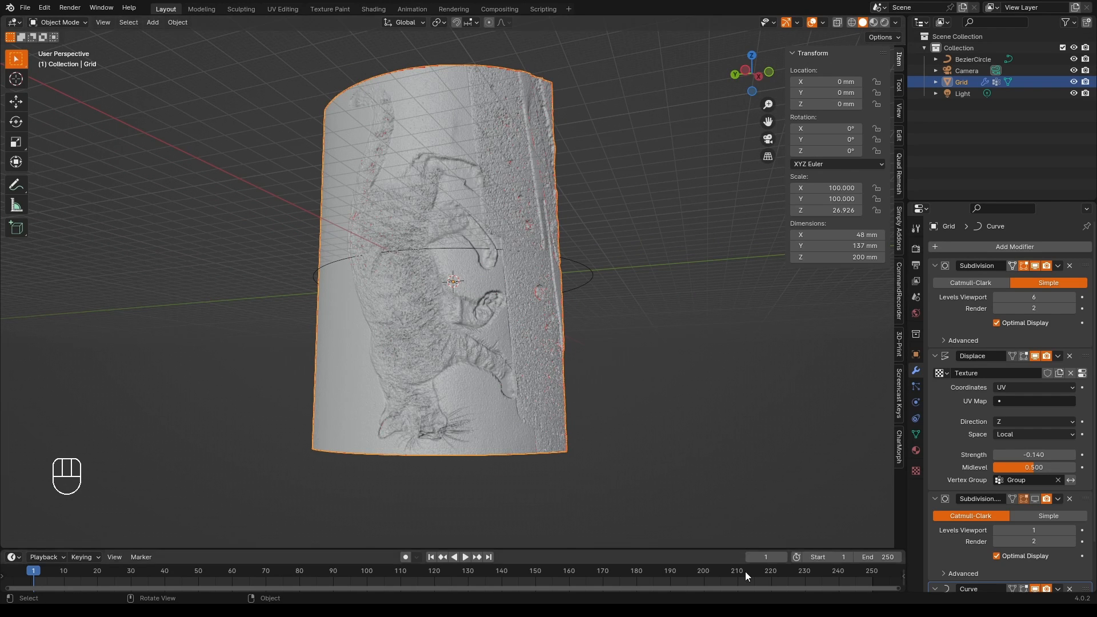
- Select the curved cat relief and start an STL export into the Downloads folder
left_click(626, 296)
middle_click_drag(625, 296, 684, 271)
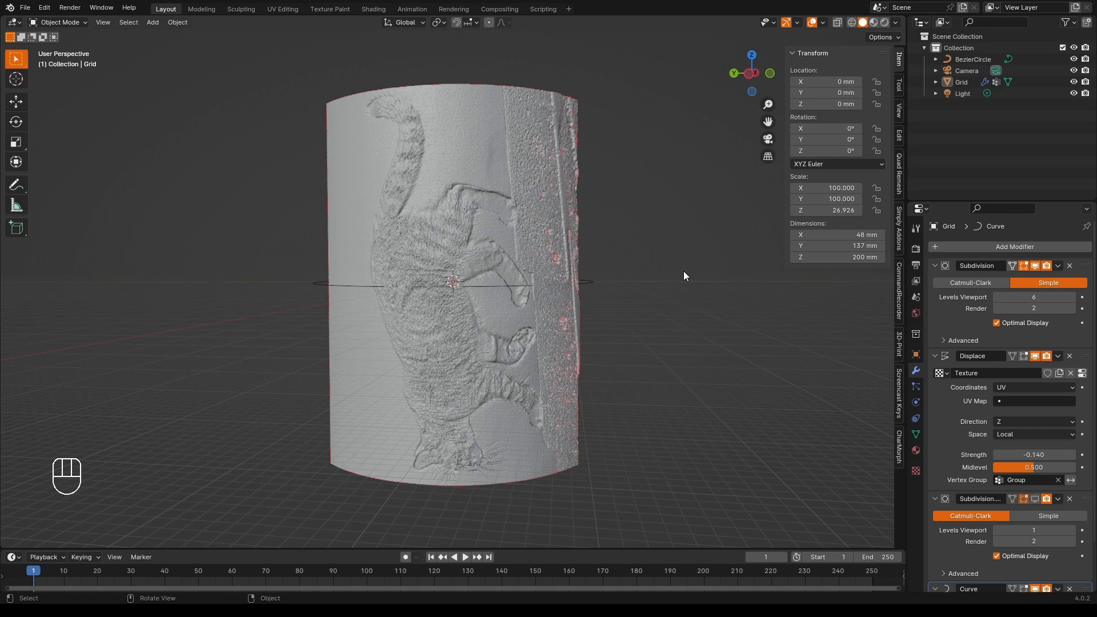
left_click(476, 161)
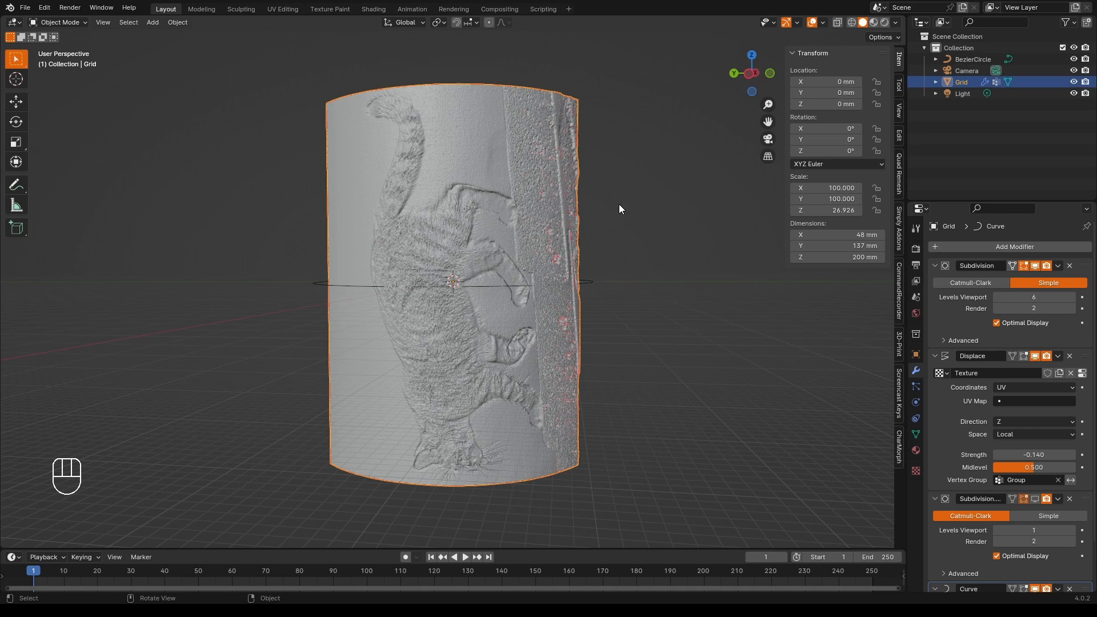
left_click(26, 9)
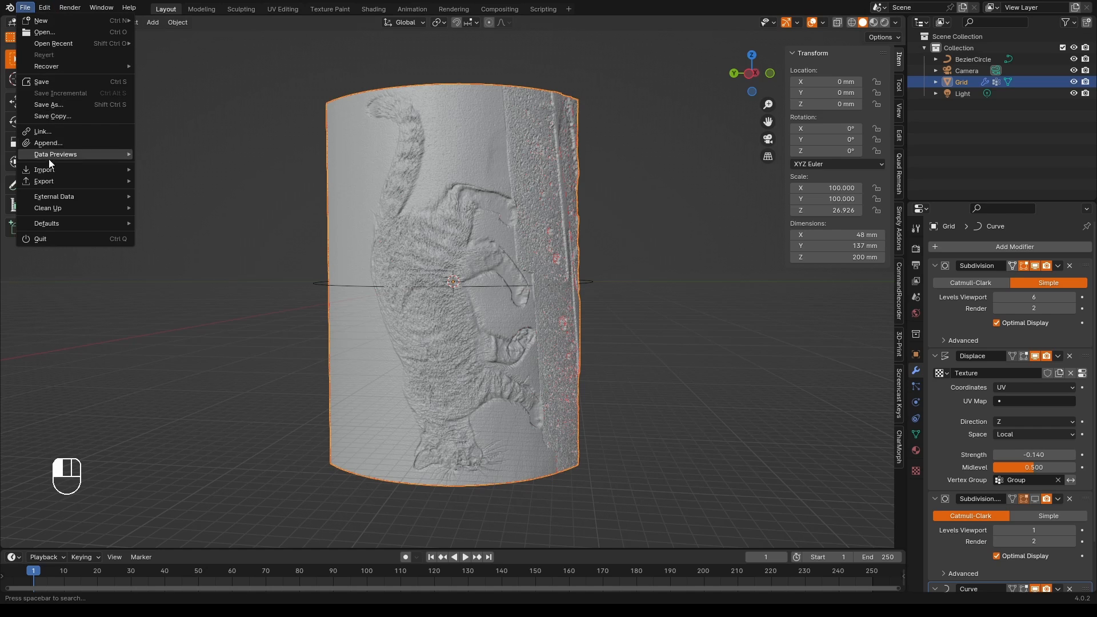
mouse_move(56, 183)
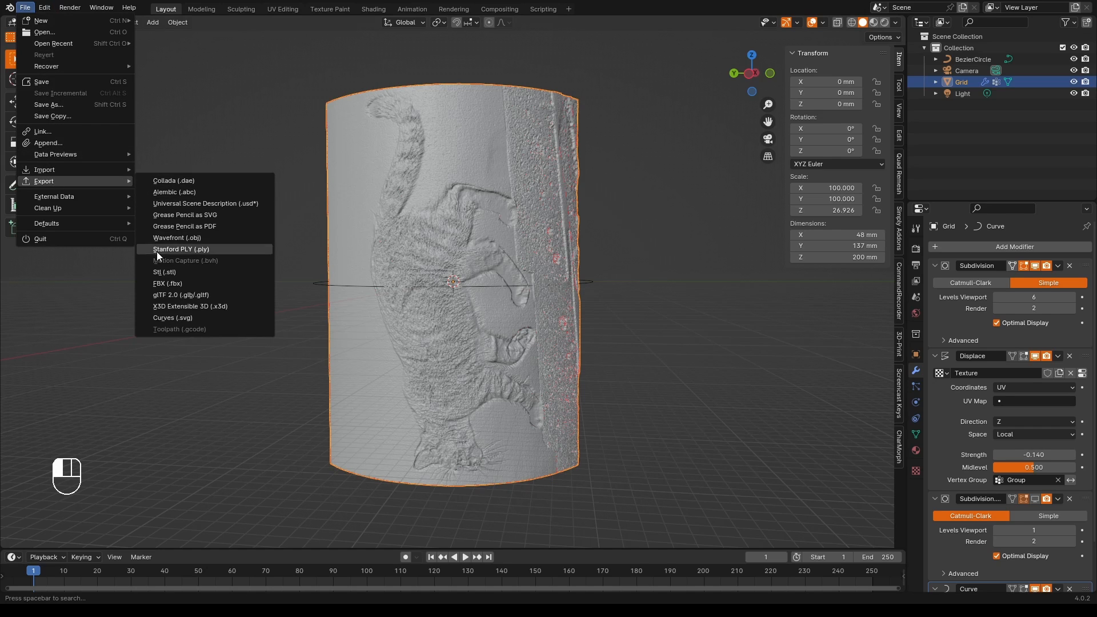
left_click(164, 273)
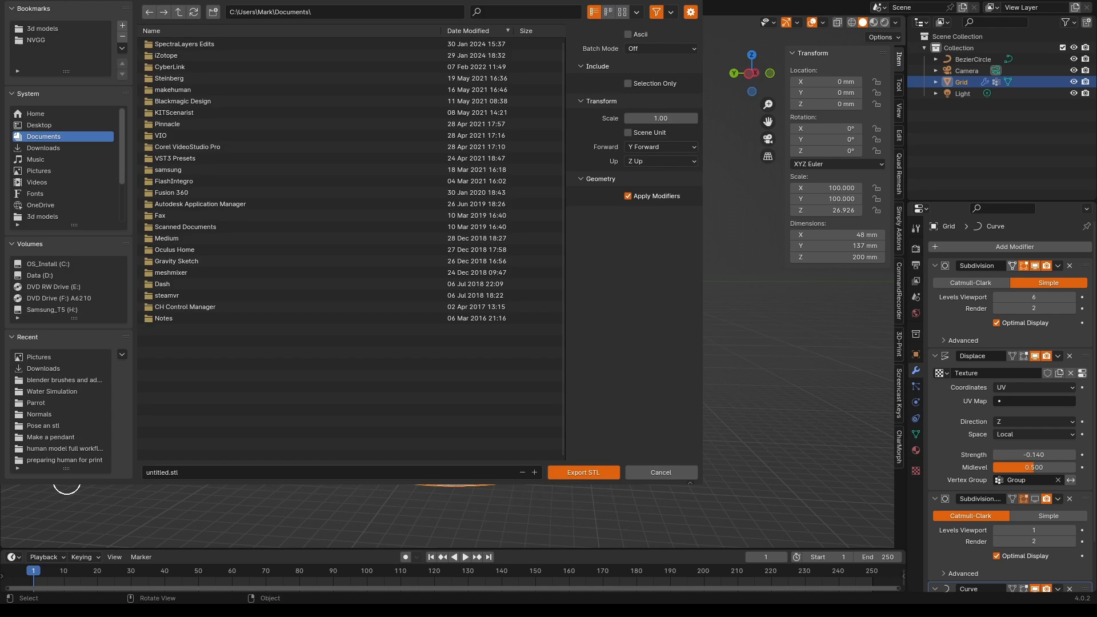
left_click(36, 148)
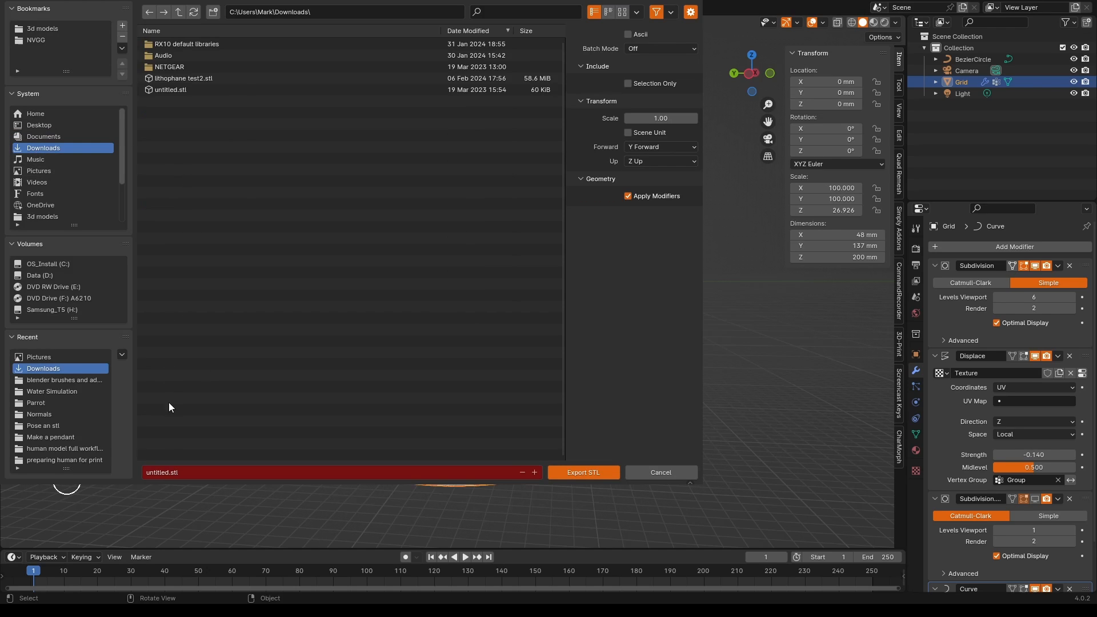
- Name the file lithophane.stl, restrict the export to the selected object, and export it
left_click(170, 474)
key("BackSpace")
type("lithophane")
key("Return")
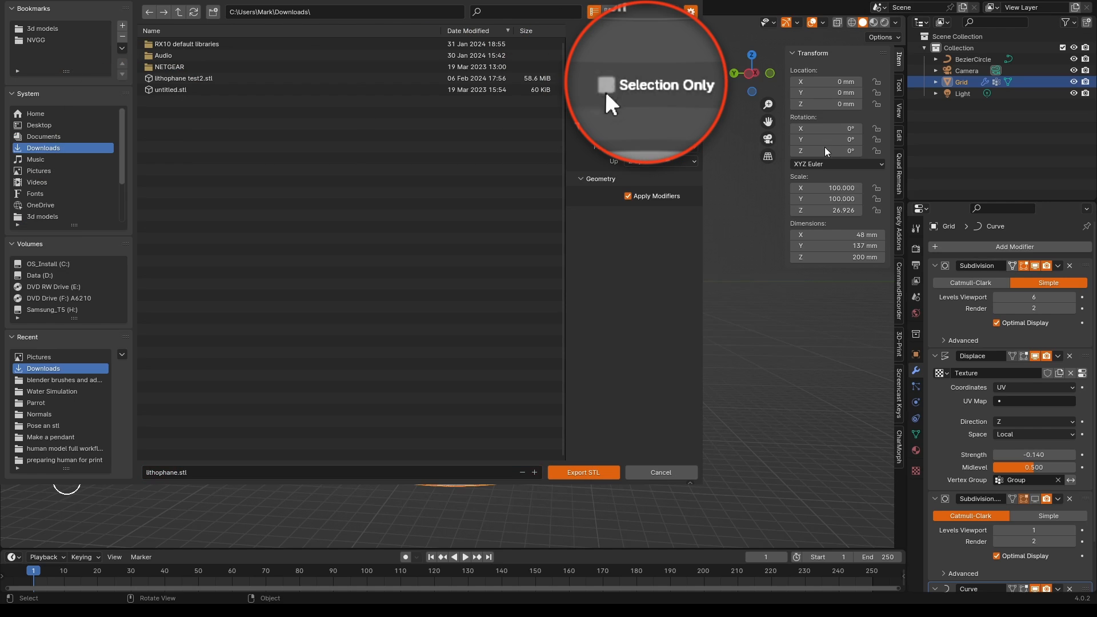
left_click(628, 83)
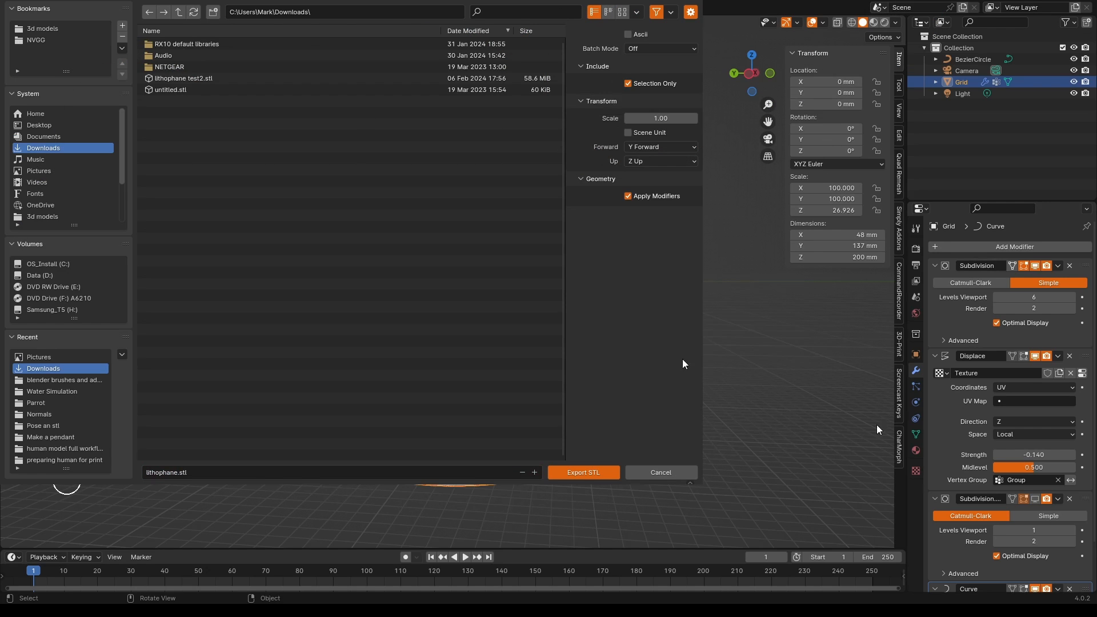
left_click(583, 472)
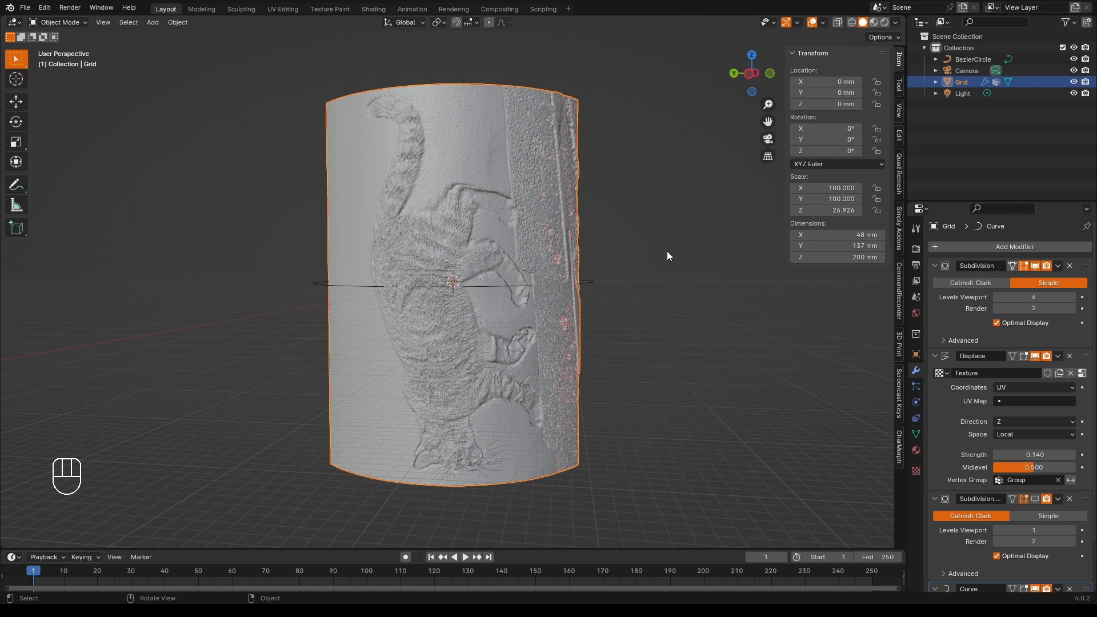
- Switch to PrusaSlicer and rotate the lithophane model about 82° around Z so it lies across the print bed's width
scroll(655, 242, "up", 2)
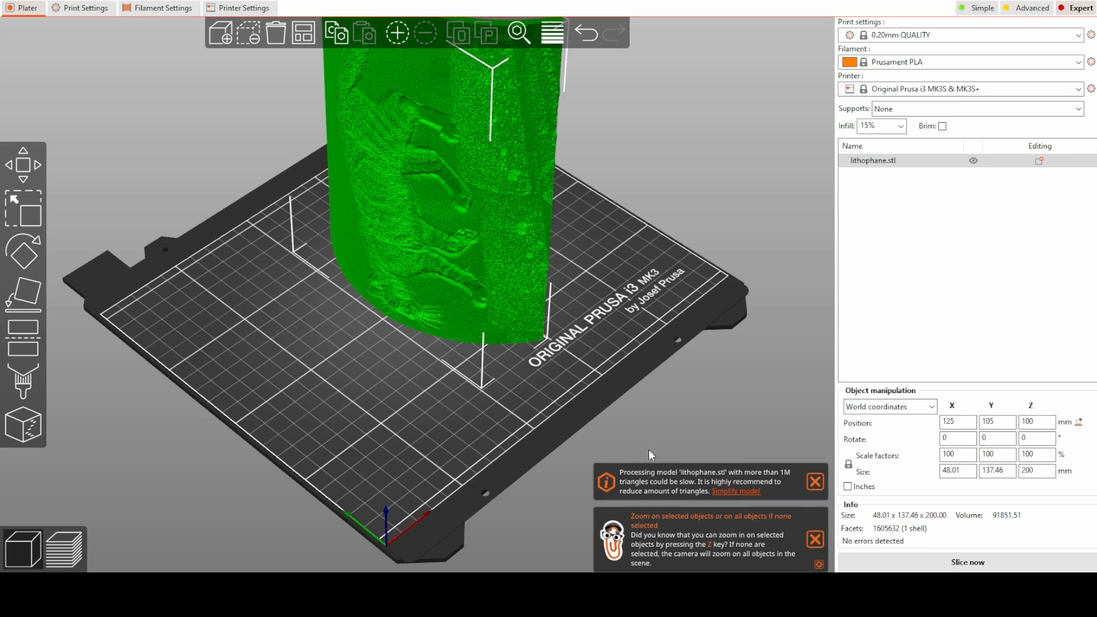
left_click_drag(335, 343, 539, 307)
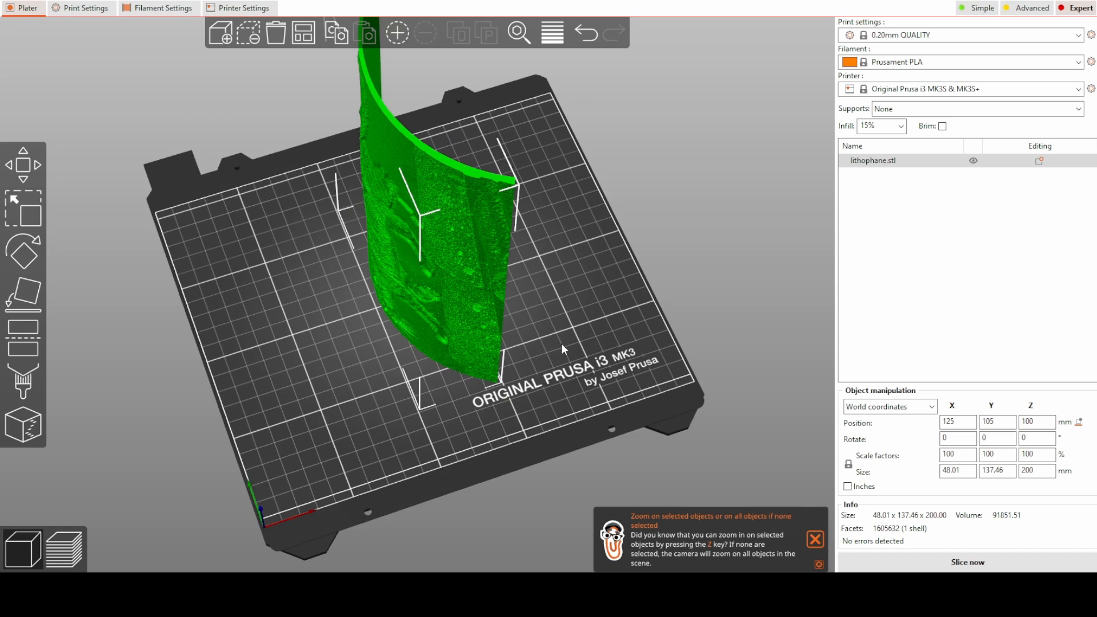
left_click_drag(561, 344, 527, 228)
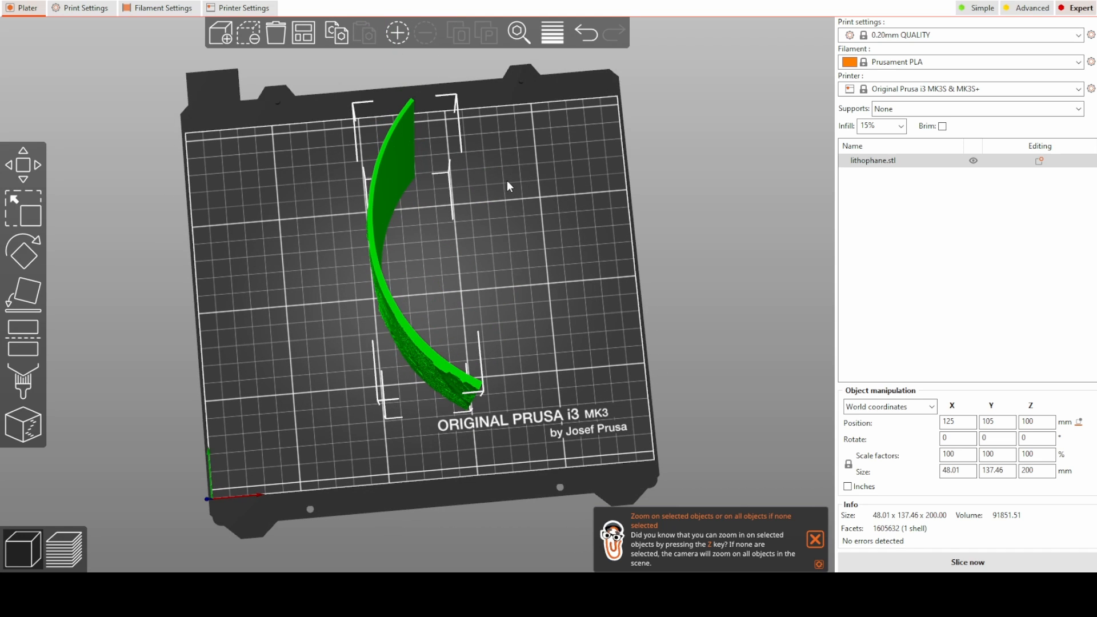
left_click_drag(527, 307, 467, 314)
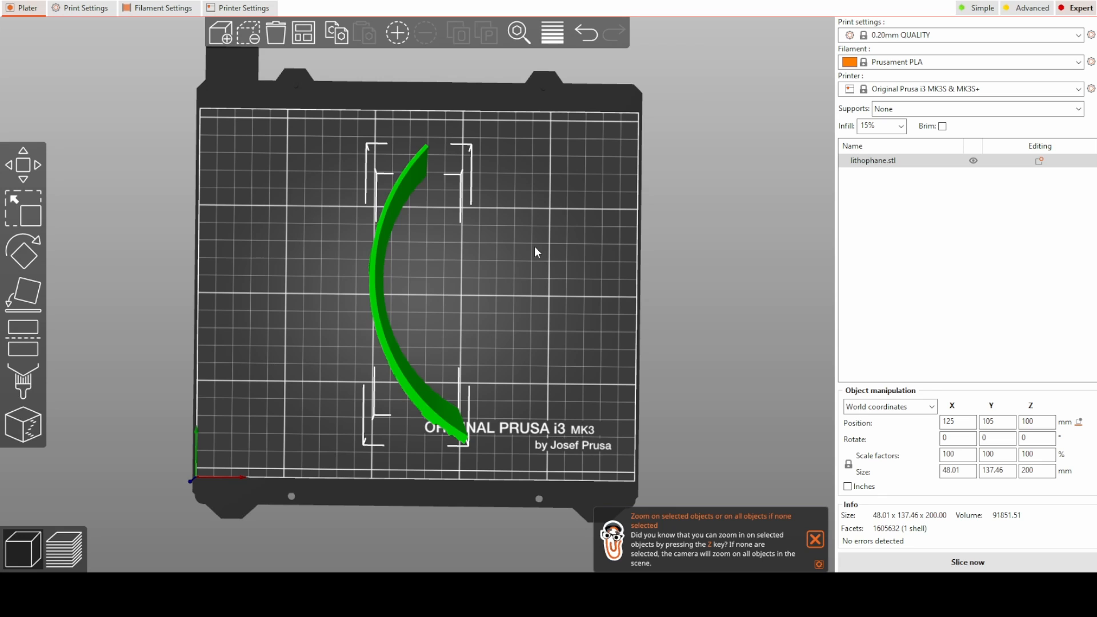
key("r")
left_click_drag(668, 296, 450, 91)
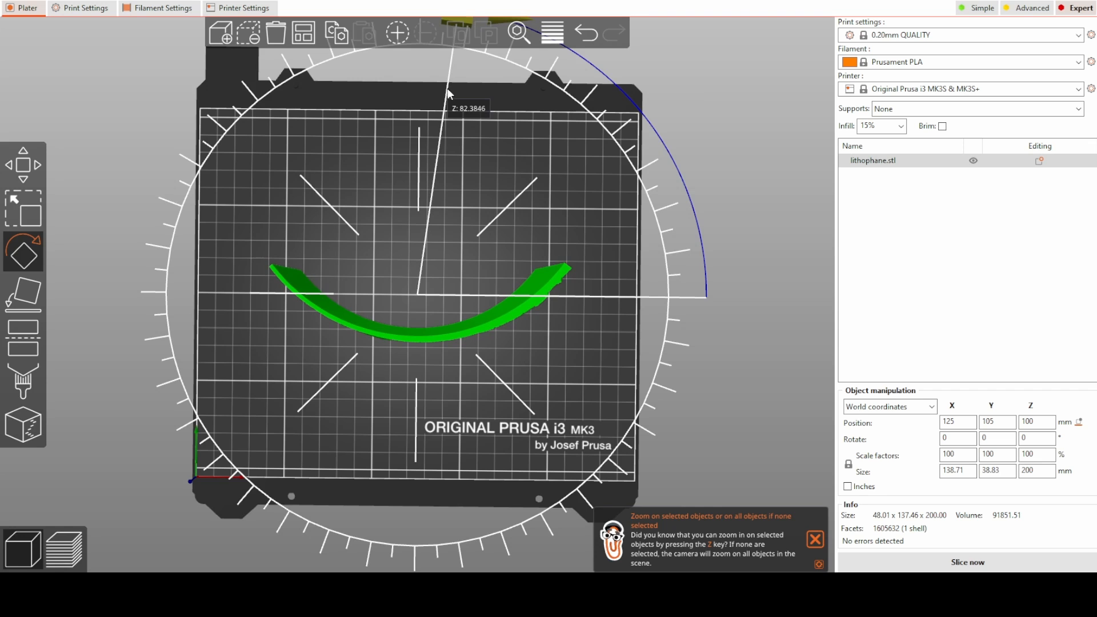
left_click_drag(448, 90, 449, 92)
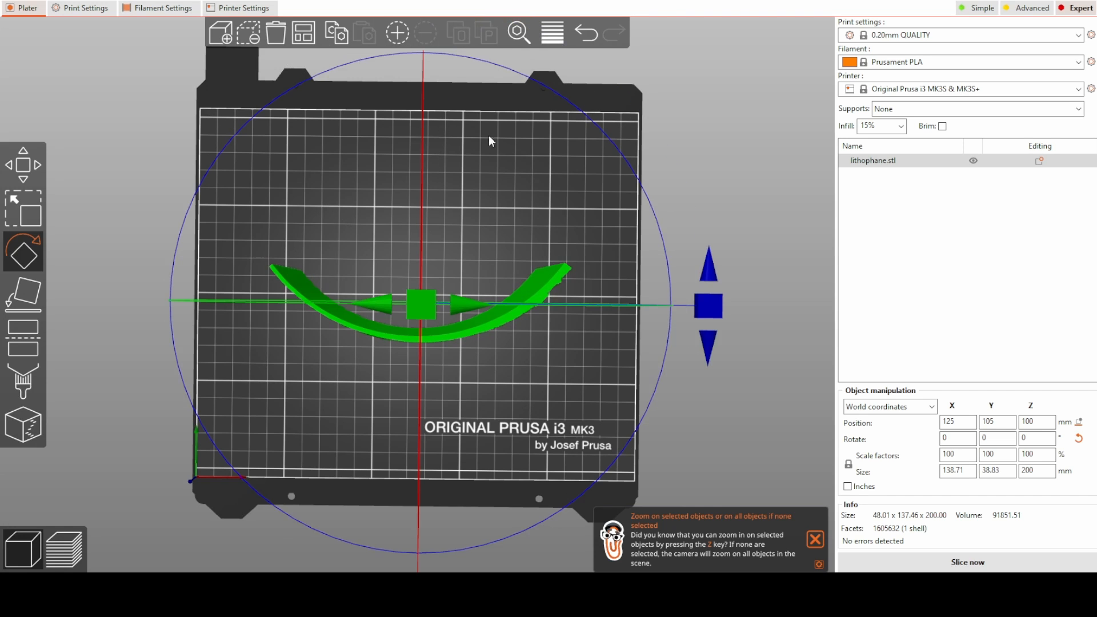
left_click(29, 249)
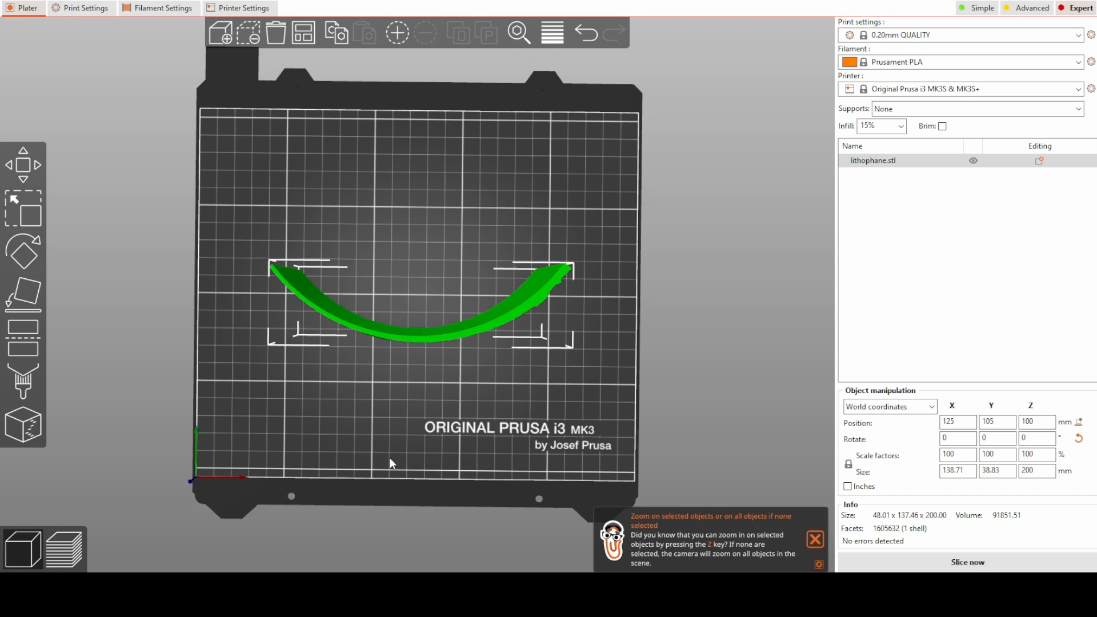
- Set the print infill to 0%
left_click_drag(389, 458, 369, 440)
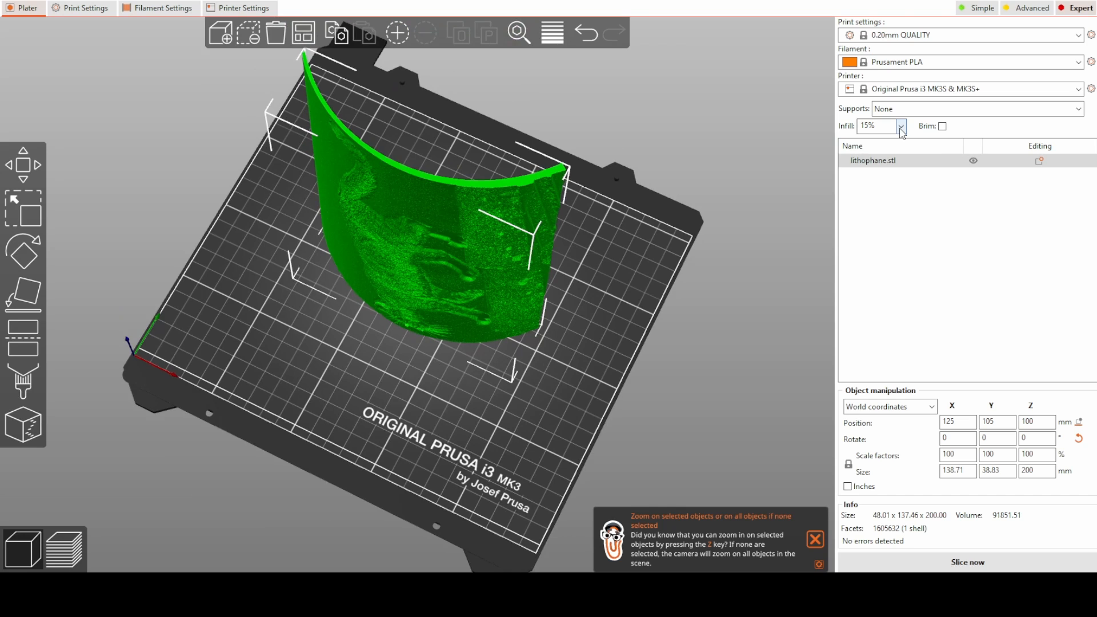
left_click(901, 127)
left_click(877, 139)
- Set the minimum number of vertical shell perimeters to 5 and return to the model on the print bed
left_click(76, 8)
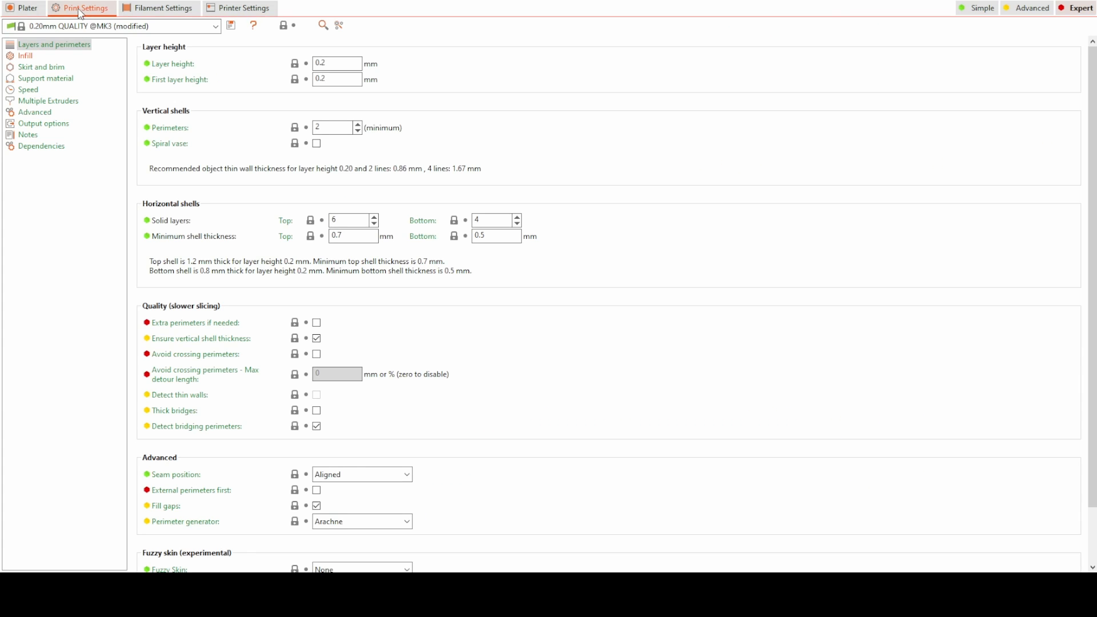
left_click(358, 124)
left_click(358, 125)
left_click(357, 125)
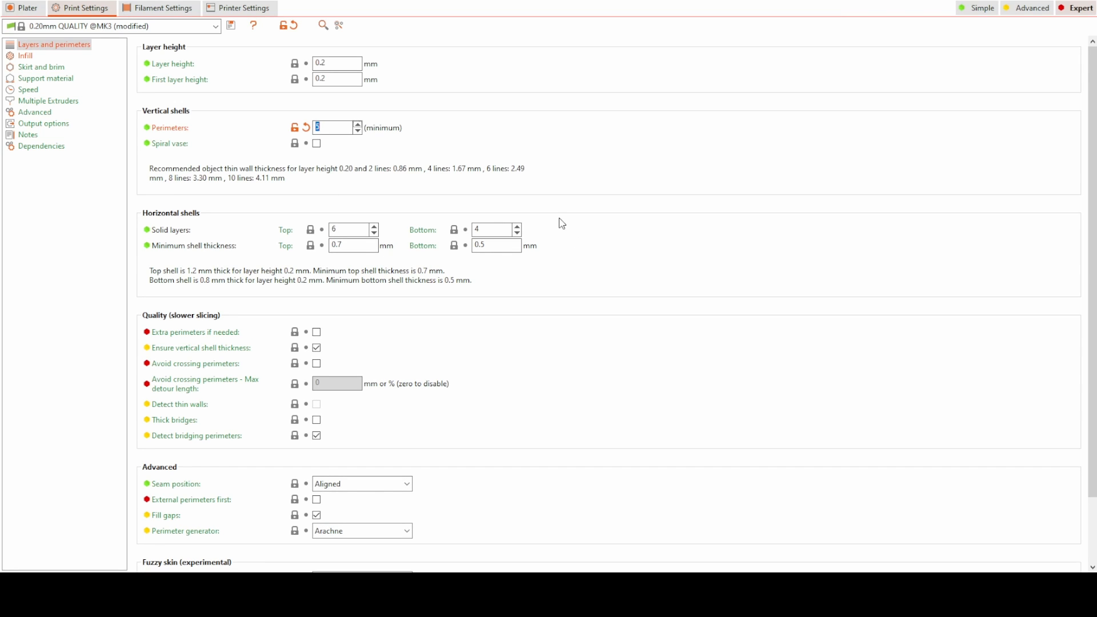
left_click(23, 7)
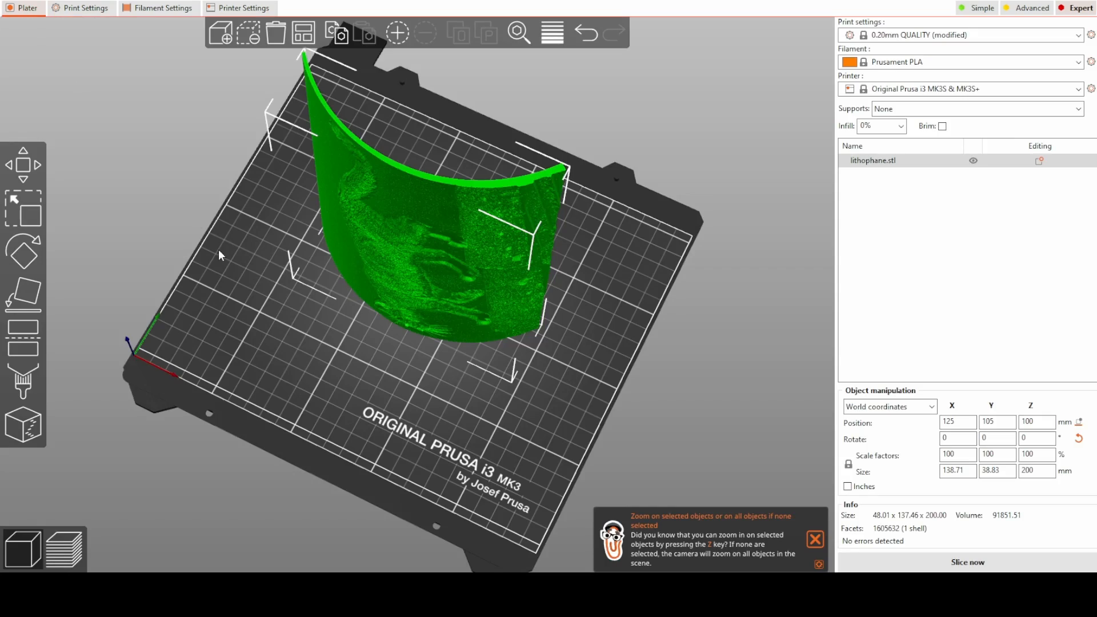
- Add an outer brim to the print with a brim width of 4 mm
left_click_drag(263, 325, 284, 318)
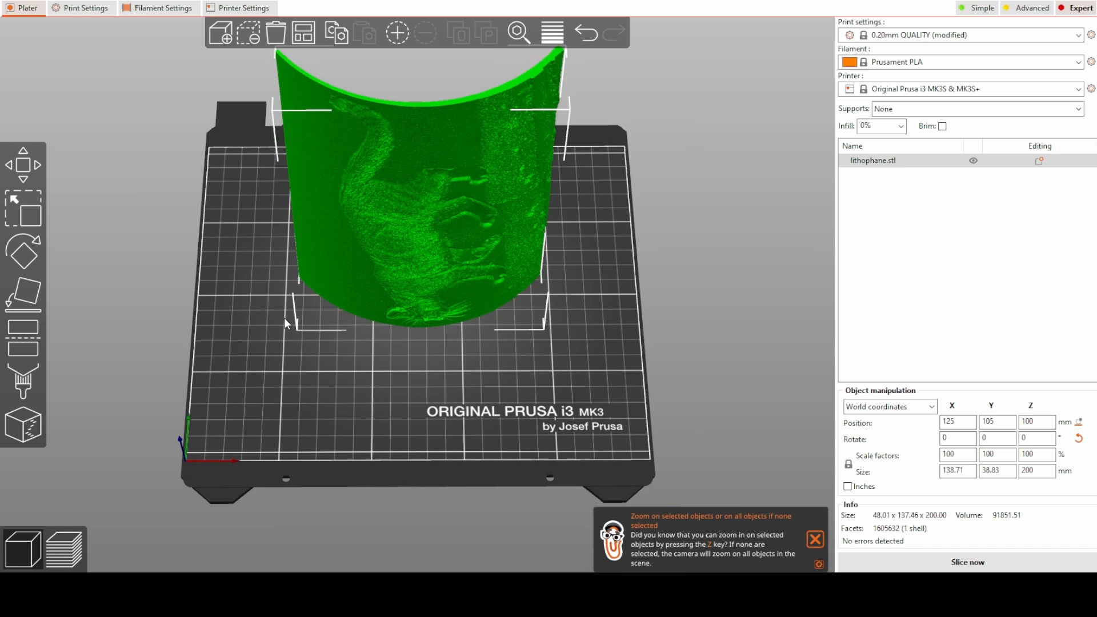
left_click(70, 9)
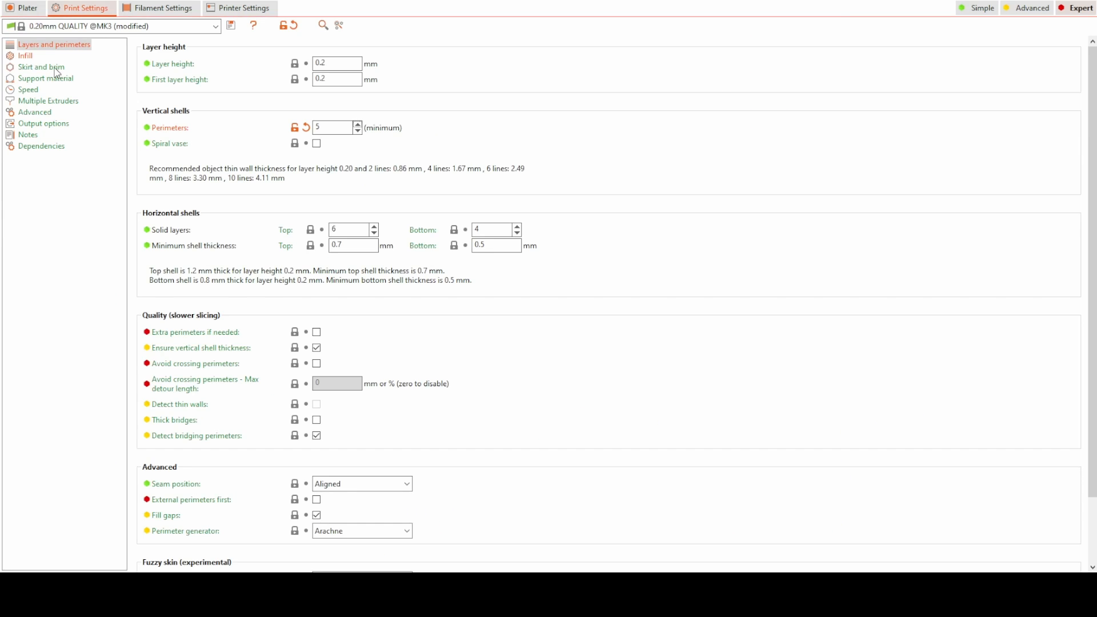
left_click(41, 67)
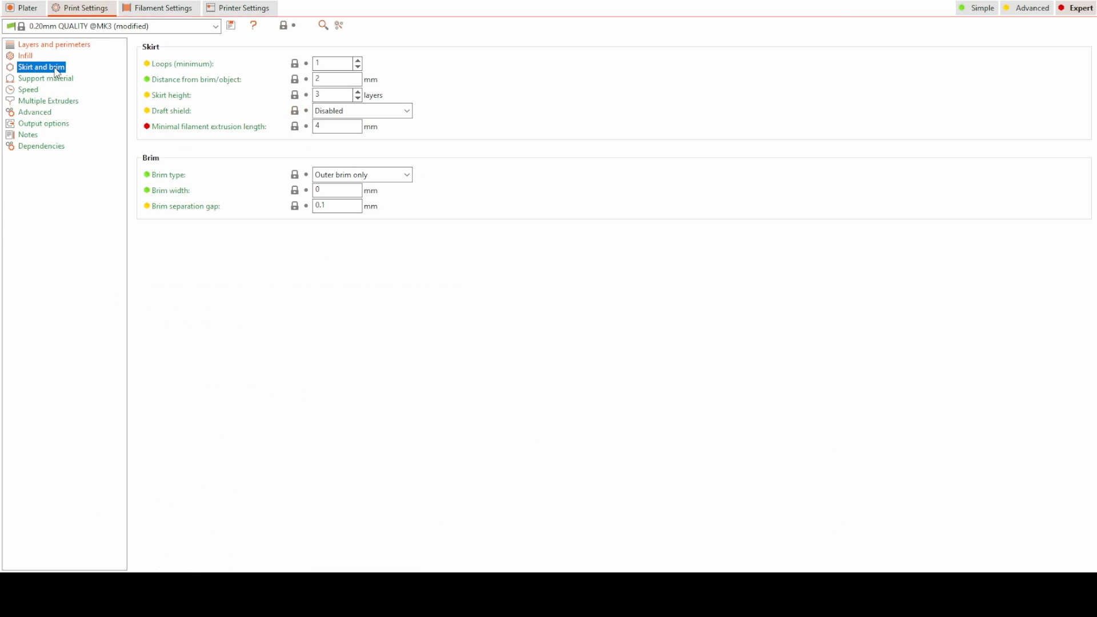
double_click(330, 190)
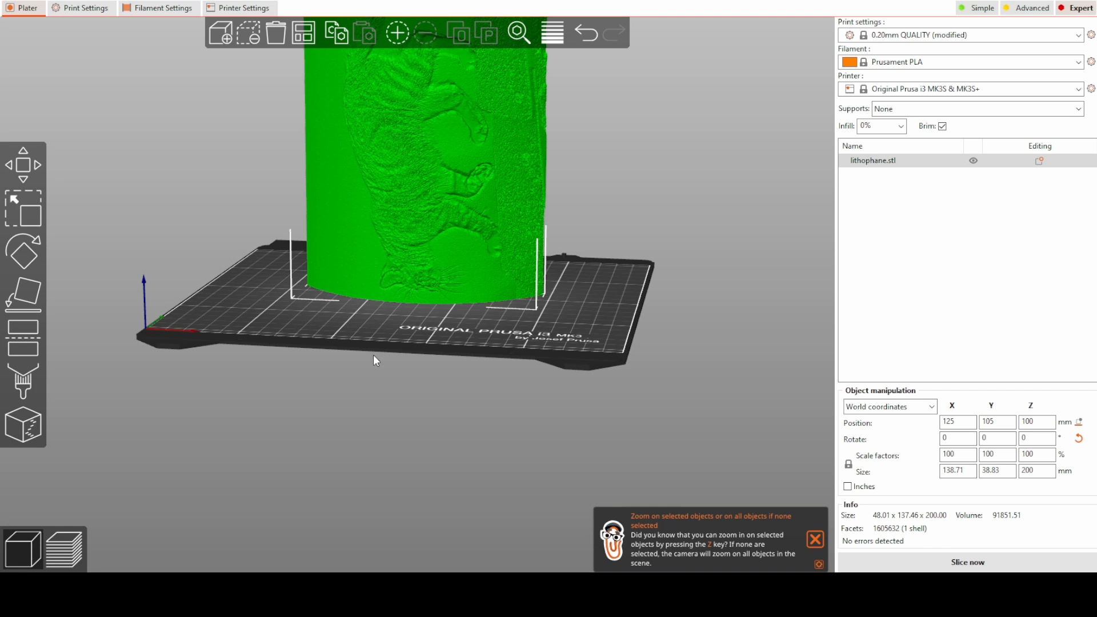
- Slice the lithophane and lower the layer preview to a height of 194.80 mm
mouse_move(373, 355)
left_mouse_down()
mouse_move(381, 343)
mouse_move(390, 363)
mouse_move(546, 393)
left_mouse_up()
key("ctrl+r")
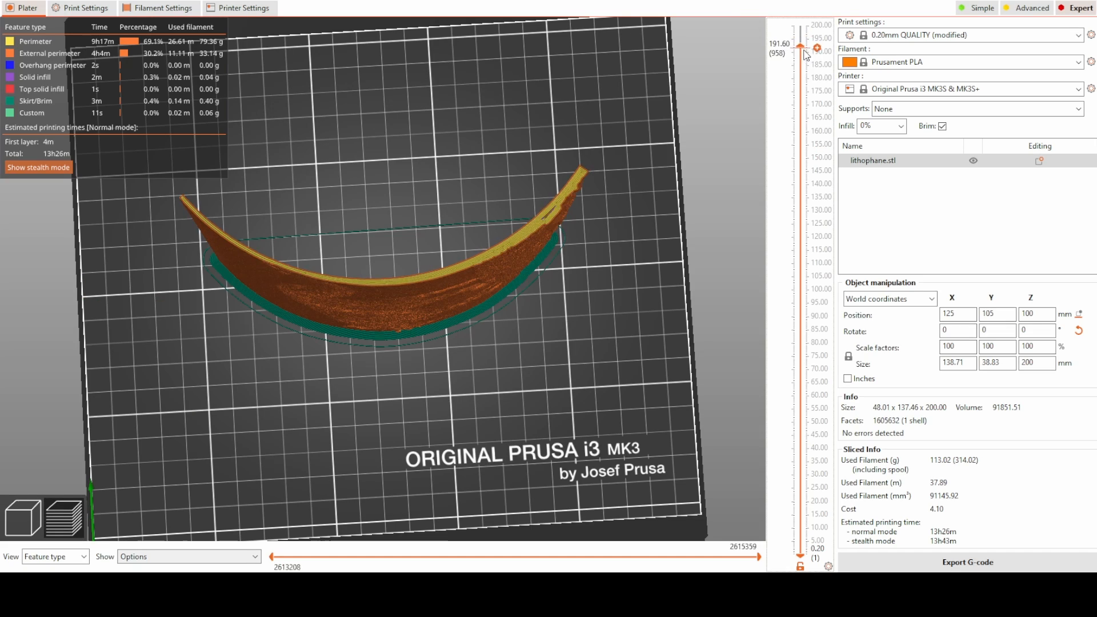
mouse_move(801, 38)
left_mouse_down()
mouse_move(801, 103)
mouse_move(803, 46)
left_mouse_up()
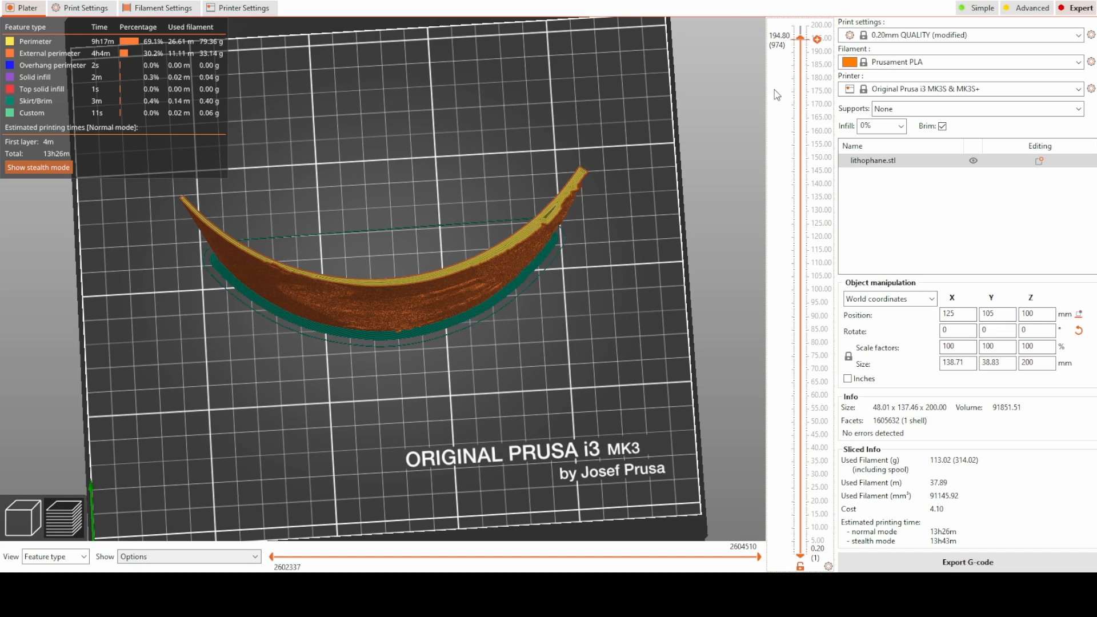
- Examine the perimeter lines inside the cut wall for unfilled gaps and look over the sliced relief and its brim
scroll(553, 267, "up", 5)
left_click_drag(662, 280, 620, 294)
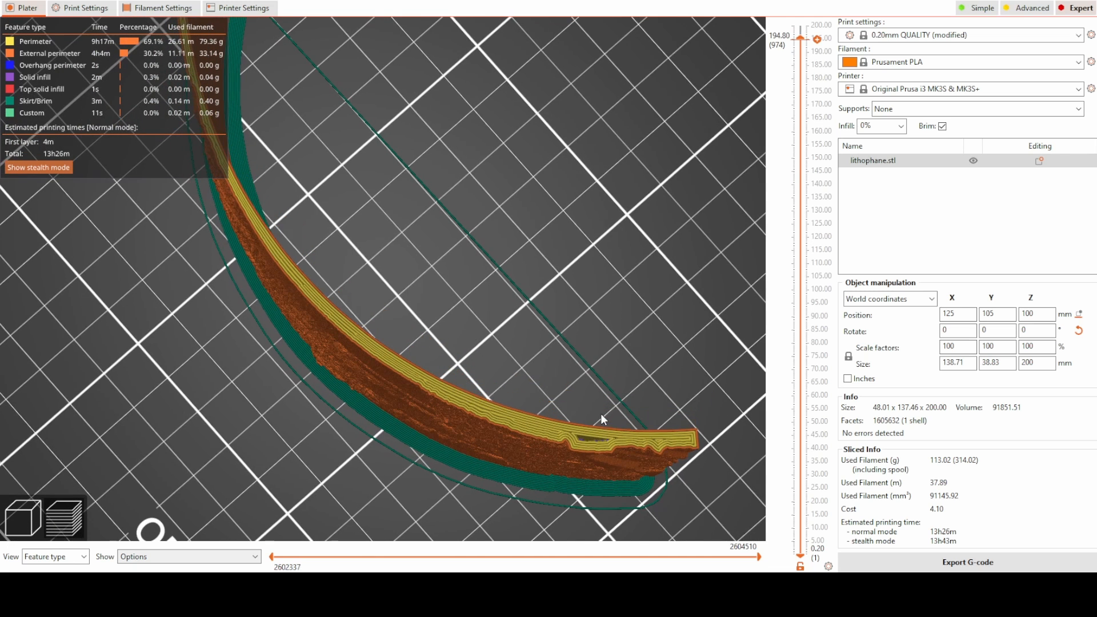
left_click_drag(605, 389, 596, 376)
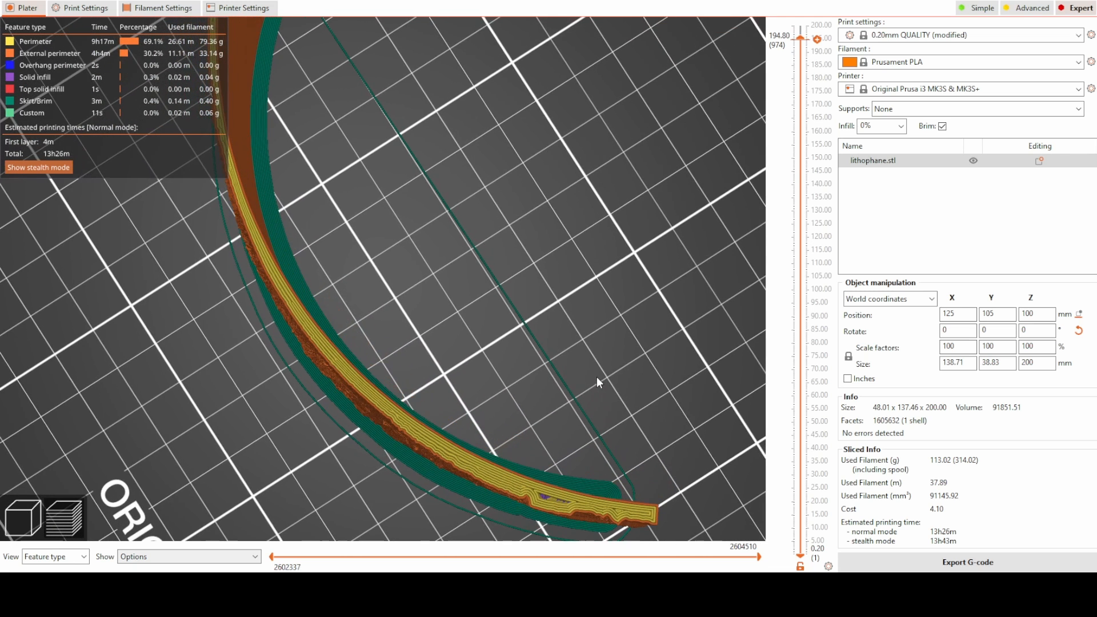
scroll(597, 376, "down", 3)
left_click_drag(598, 376, 534, 395)
scroll(533, 394, "down", 5)
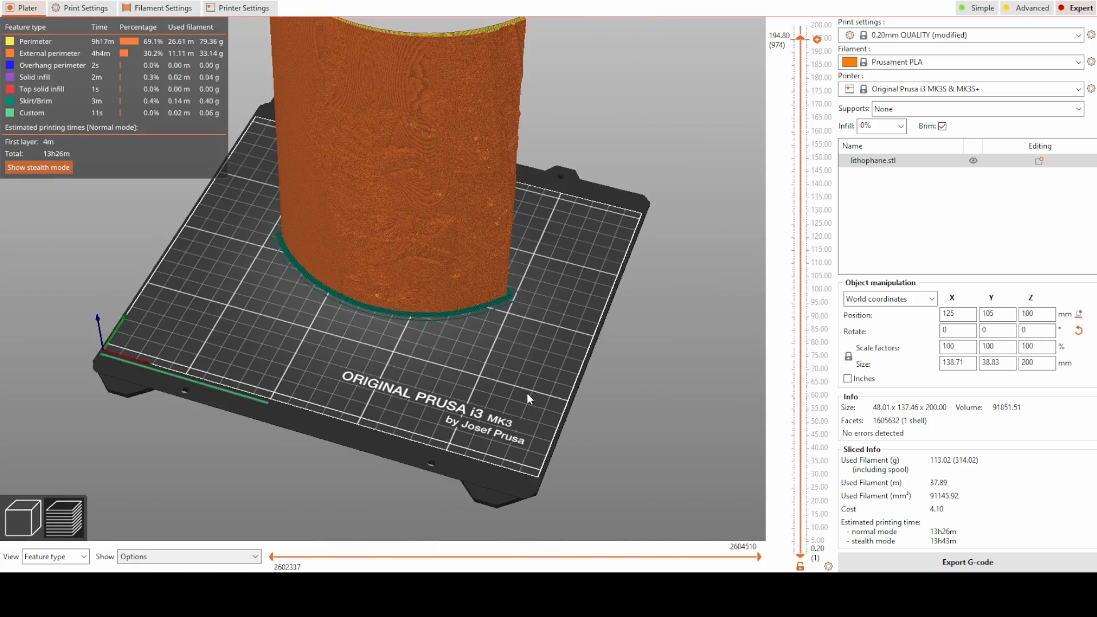
left_click_drag(468, 388, 305, 260)
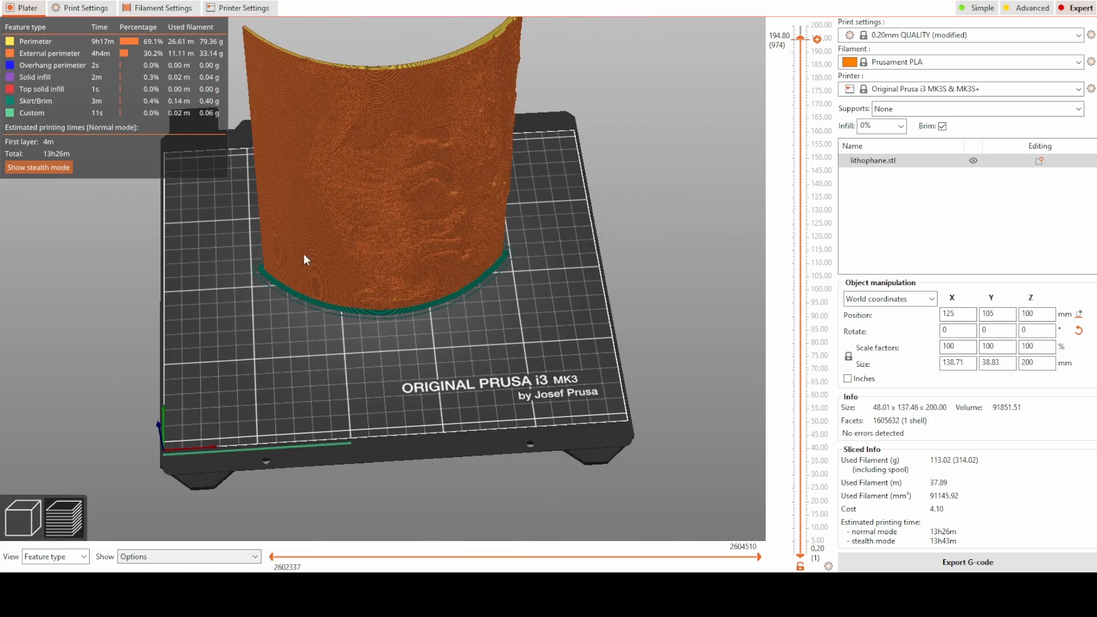
- Set the minimum number of perimeters to 6 and return to the print bed view
left_click(73, 11)
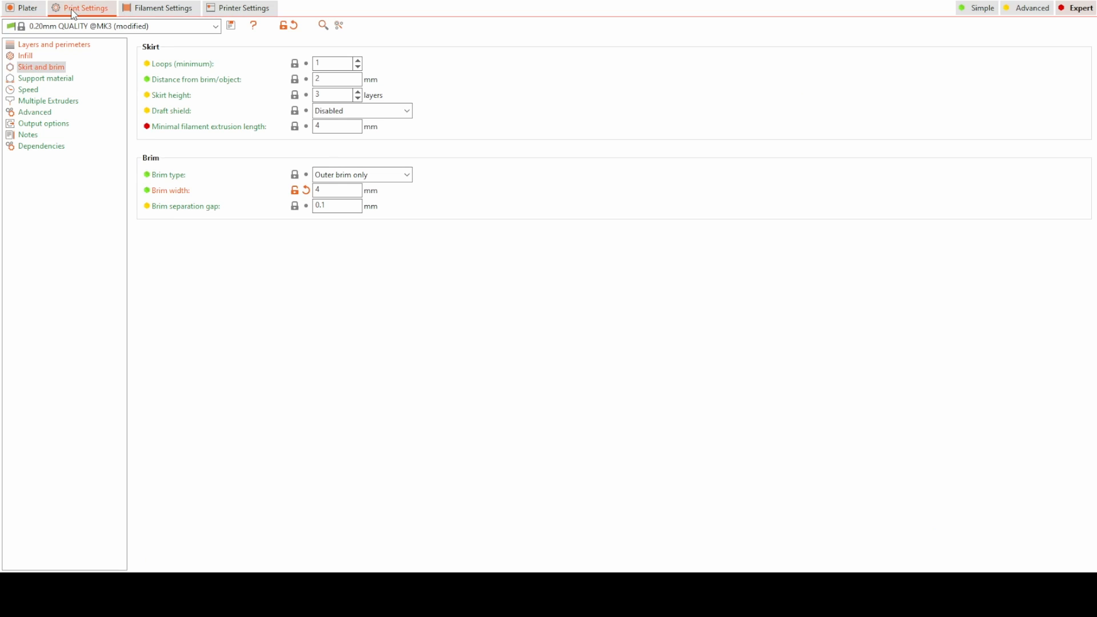
left_click(38, 46)
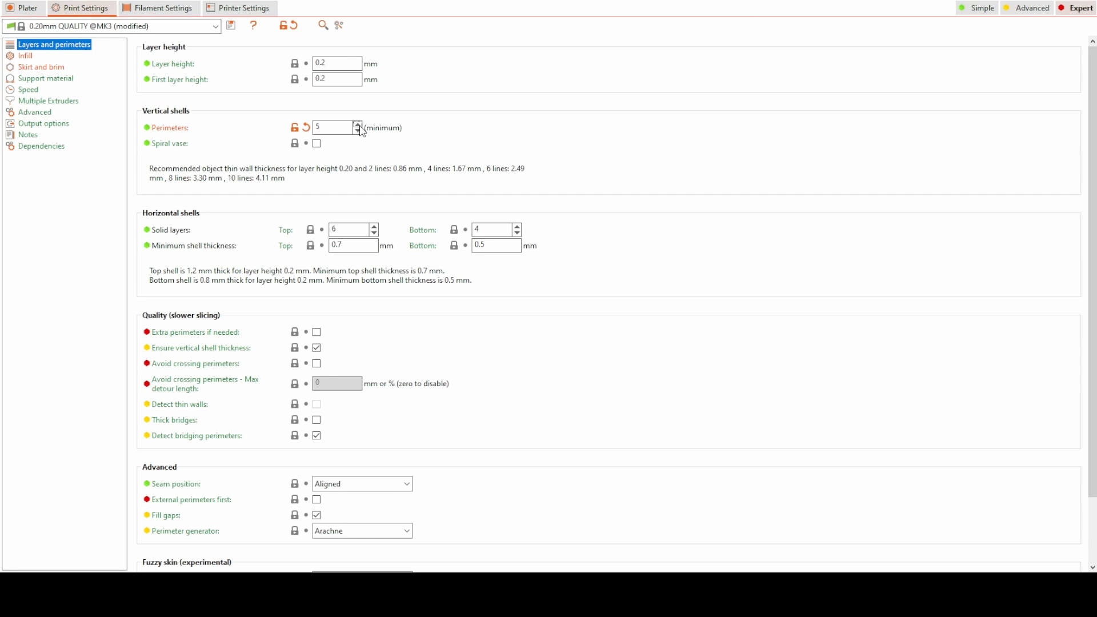
left_click(358, 124)
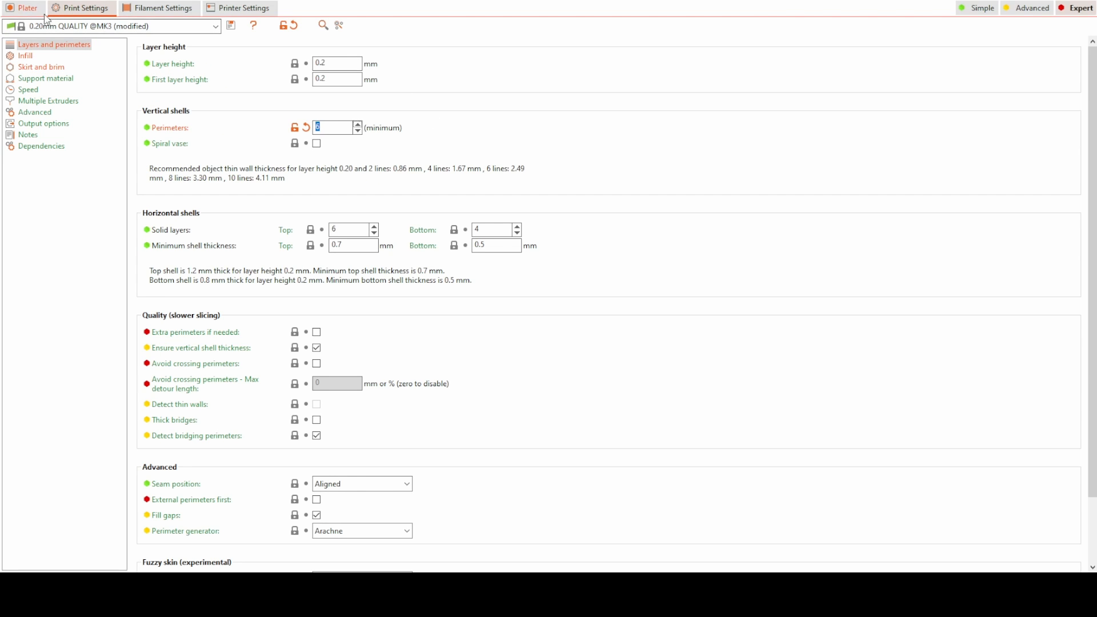
left_click(29, 8)
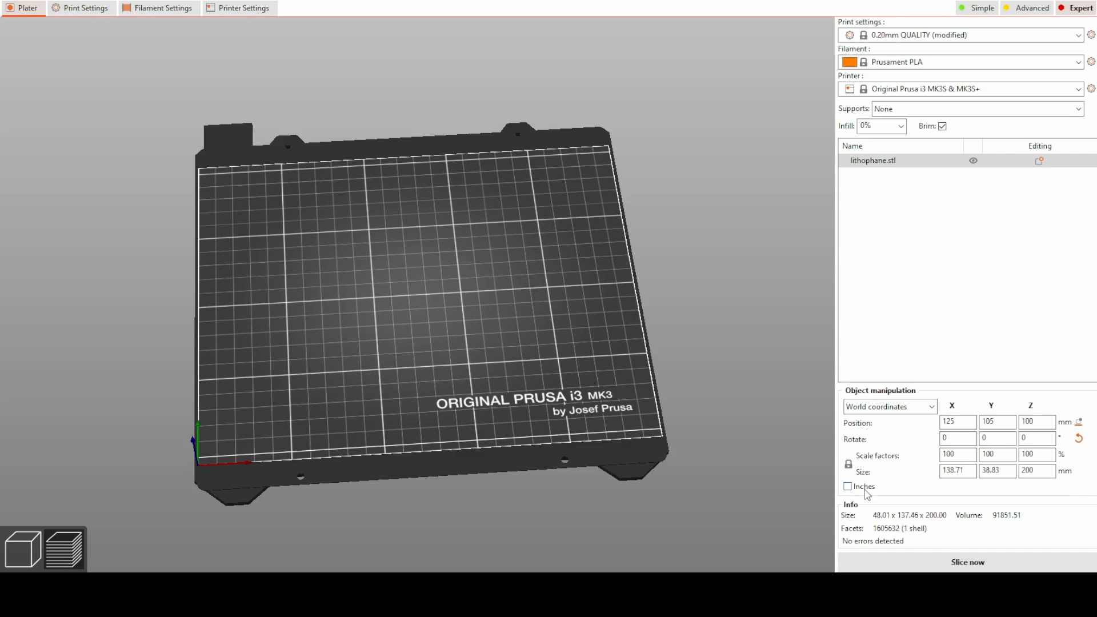
- Slice the lithophane again and check the upper layers in the preview
left_click(917, 562)
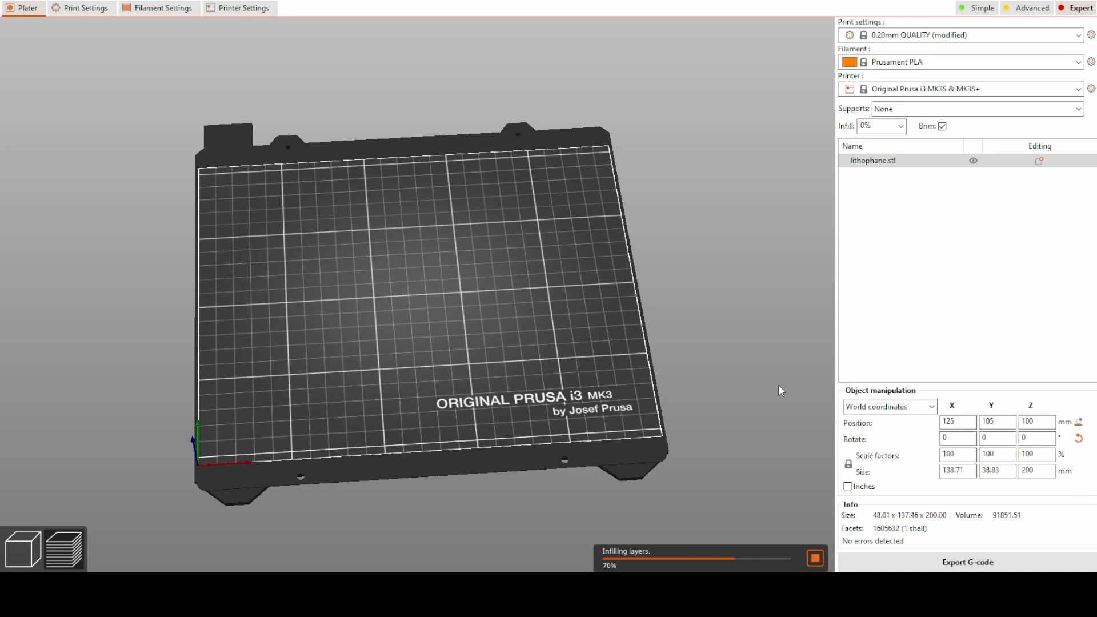
left_click_drag(613, 315, 599, 351)
scroll(537, 309, "up", 5)
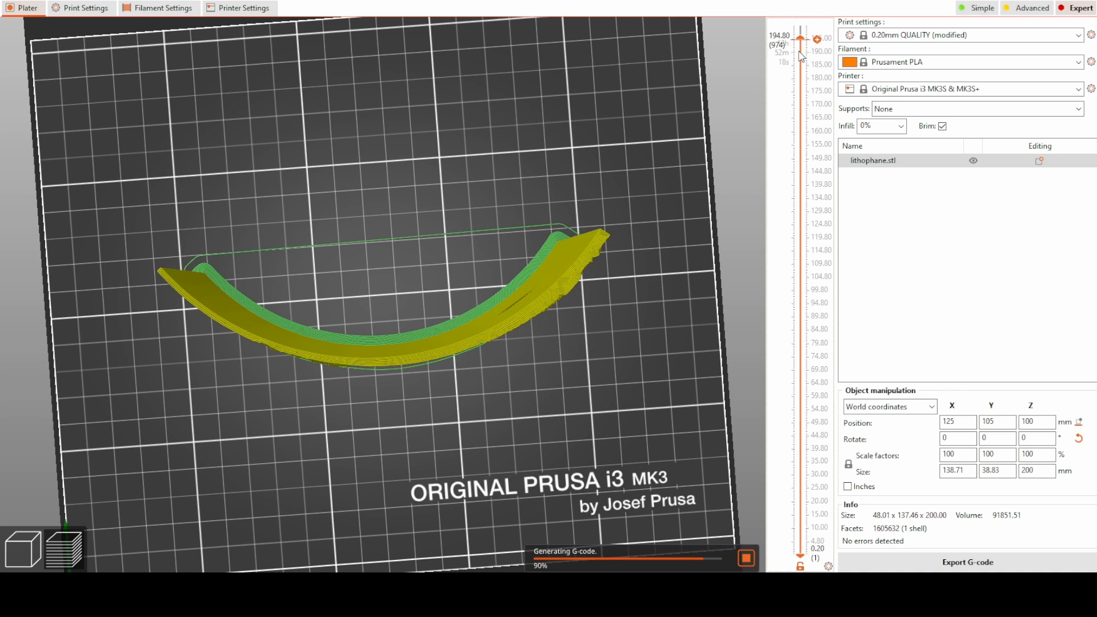
left_click_drag(801, 36, 803, 130)
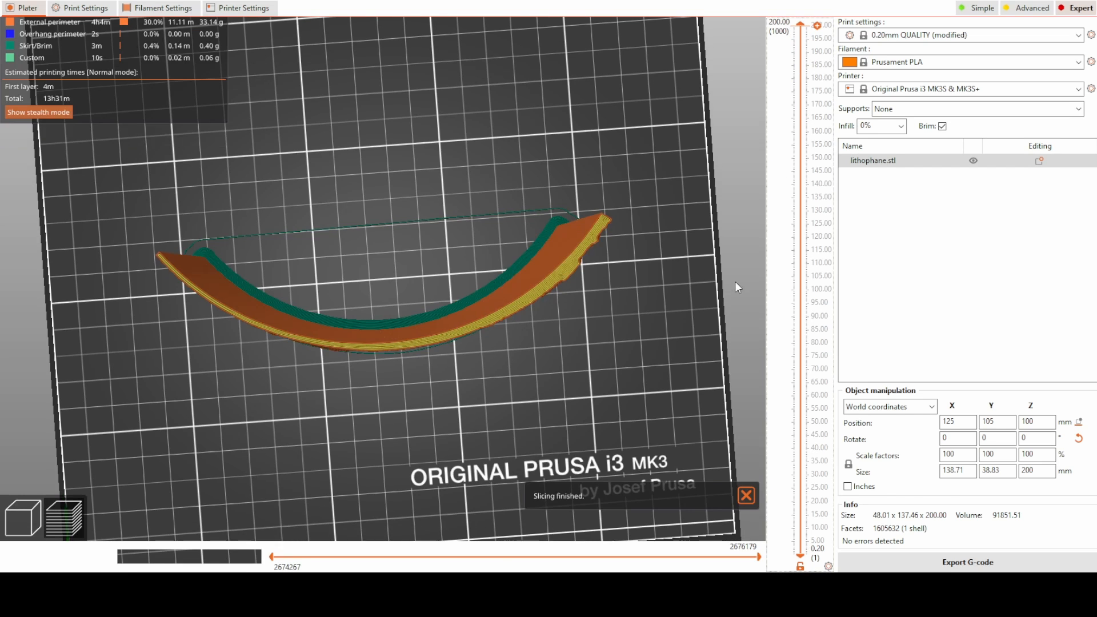